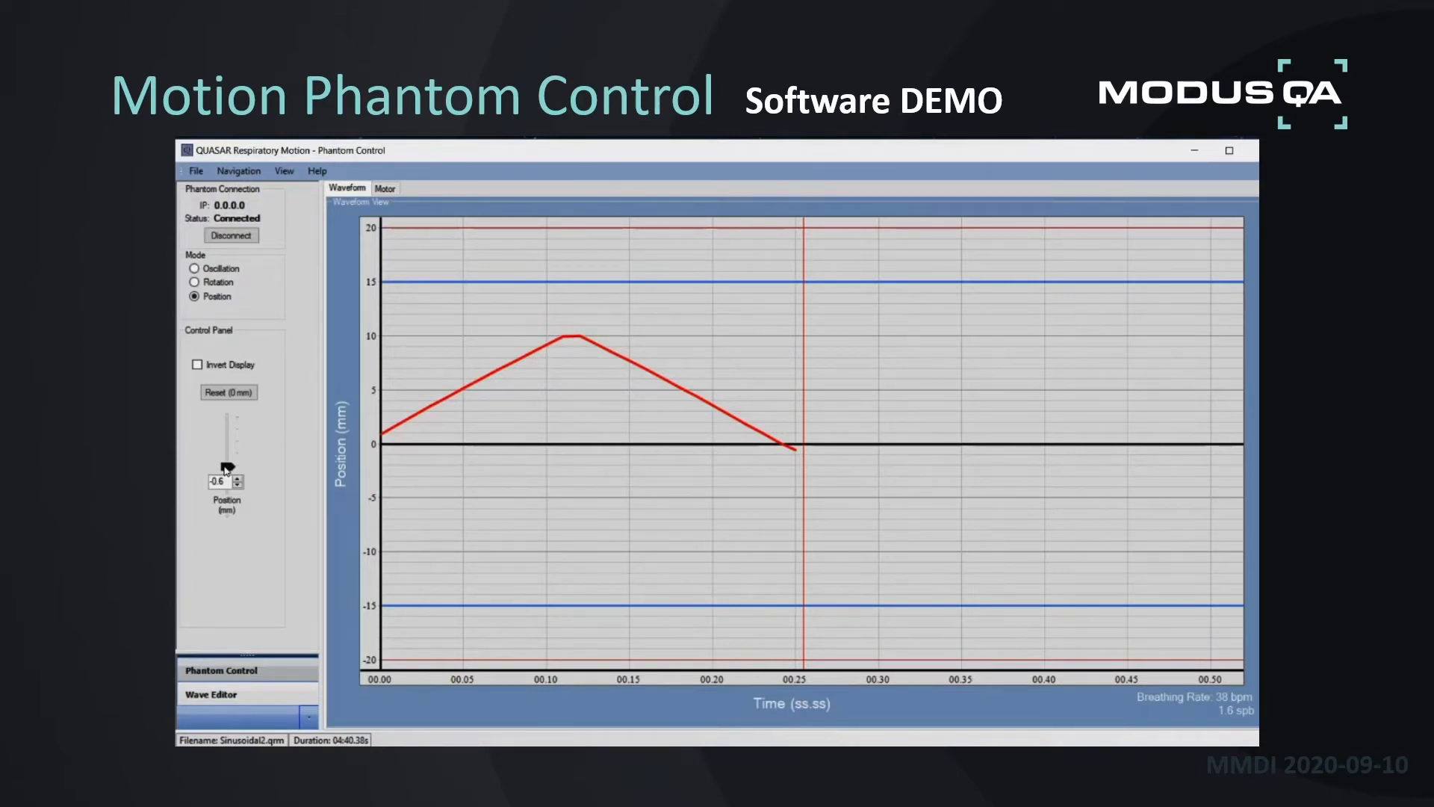
Step: Move the phantom to the -20.0 mm position in Position mode and invert the waveform display
mouse_move(226, 471)
left_mouse_down()
mouse_move(233, 418)
mouse_move(228, 514)
left_mouse_up()
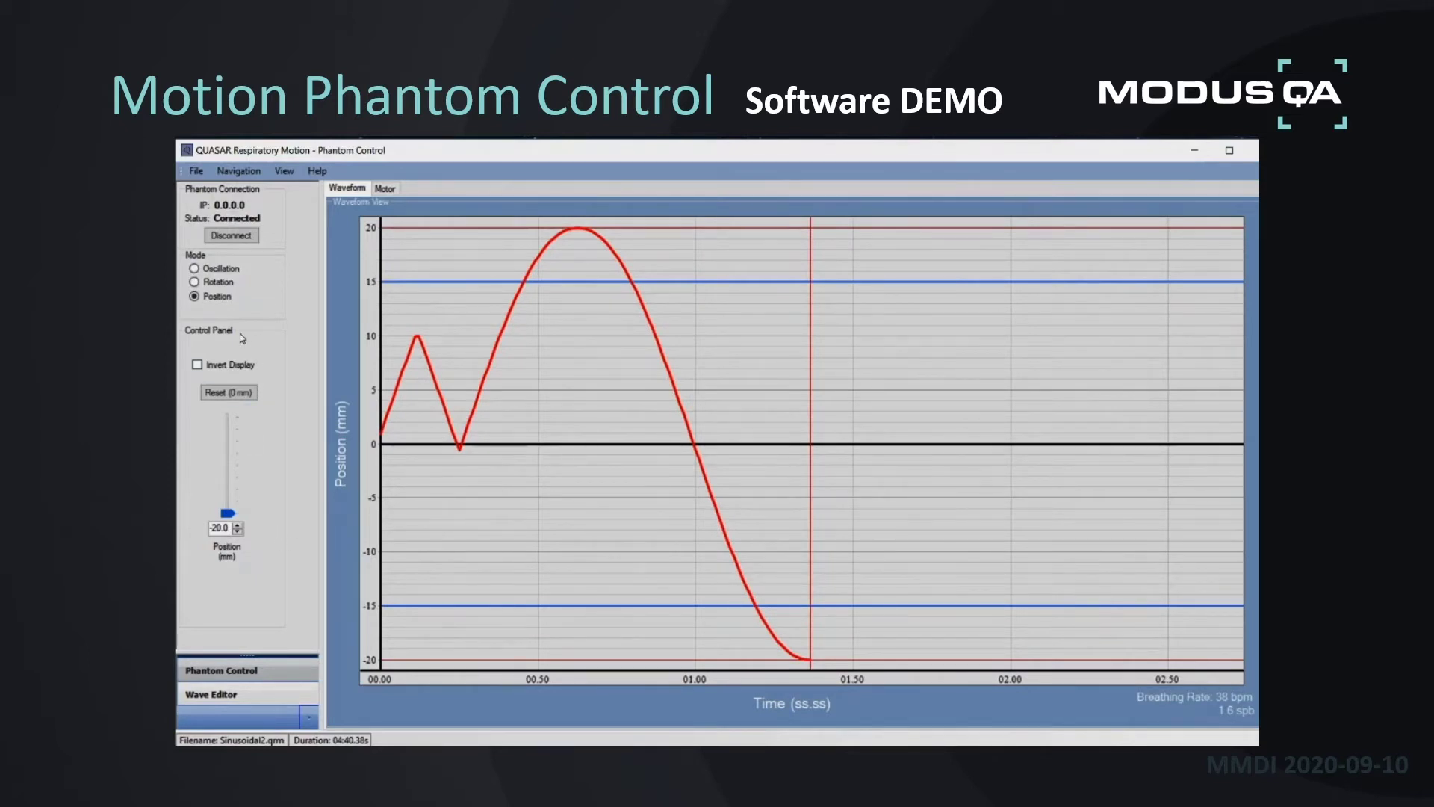
left_click(198, 367)
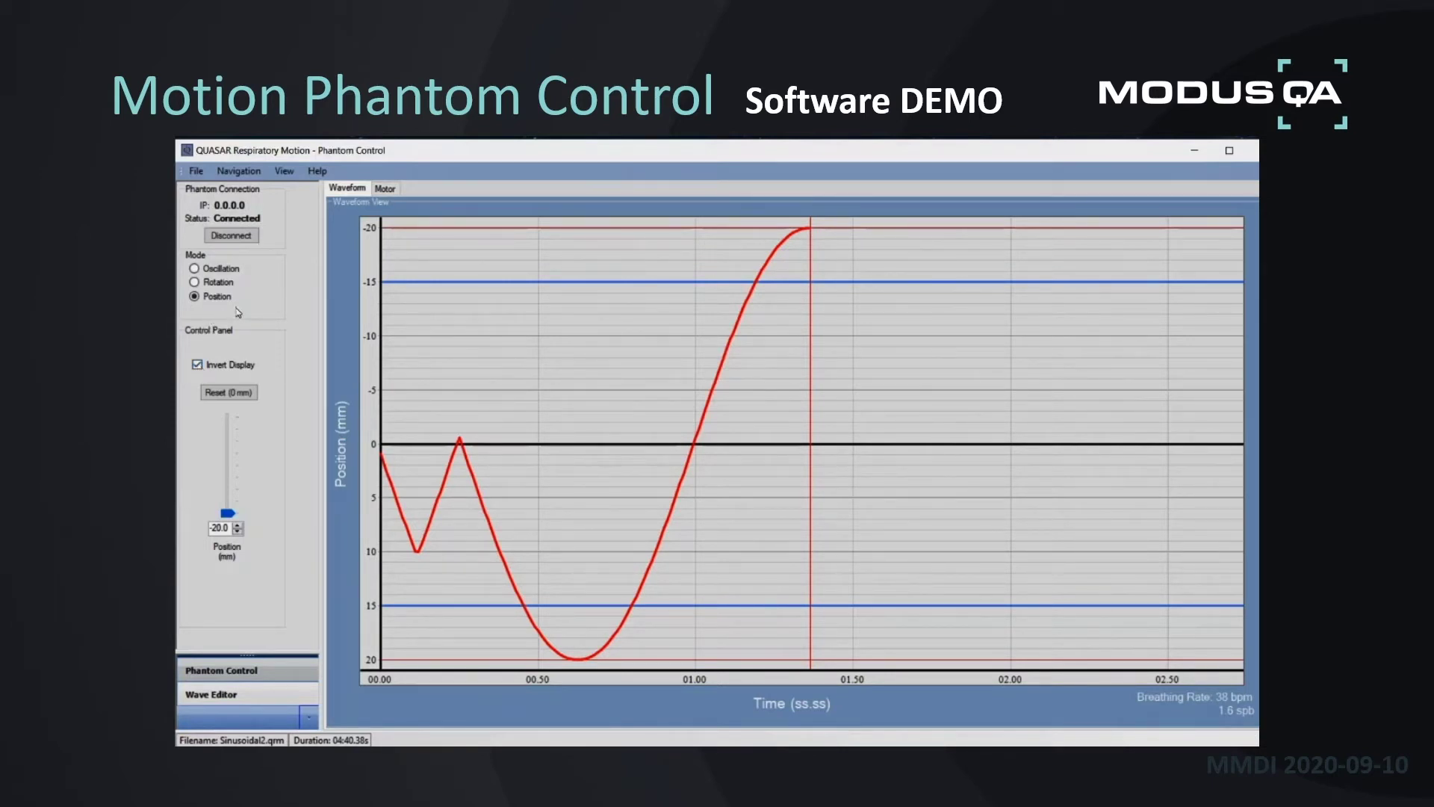
Step: Switch the phantom to Rotation mode, start the motion, pause it, resume it and pause it again
left_click(196, 283)
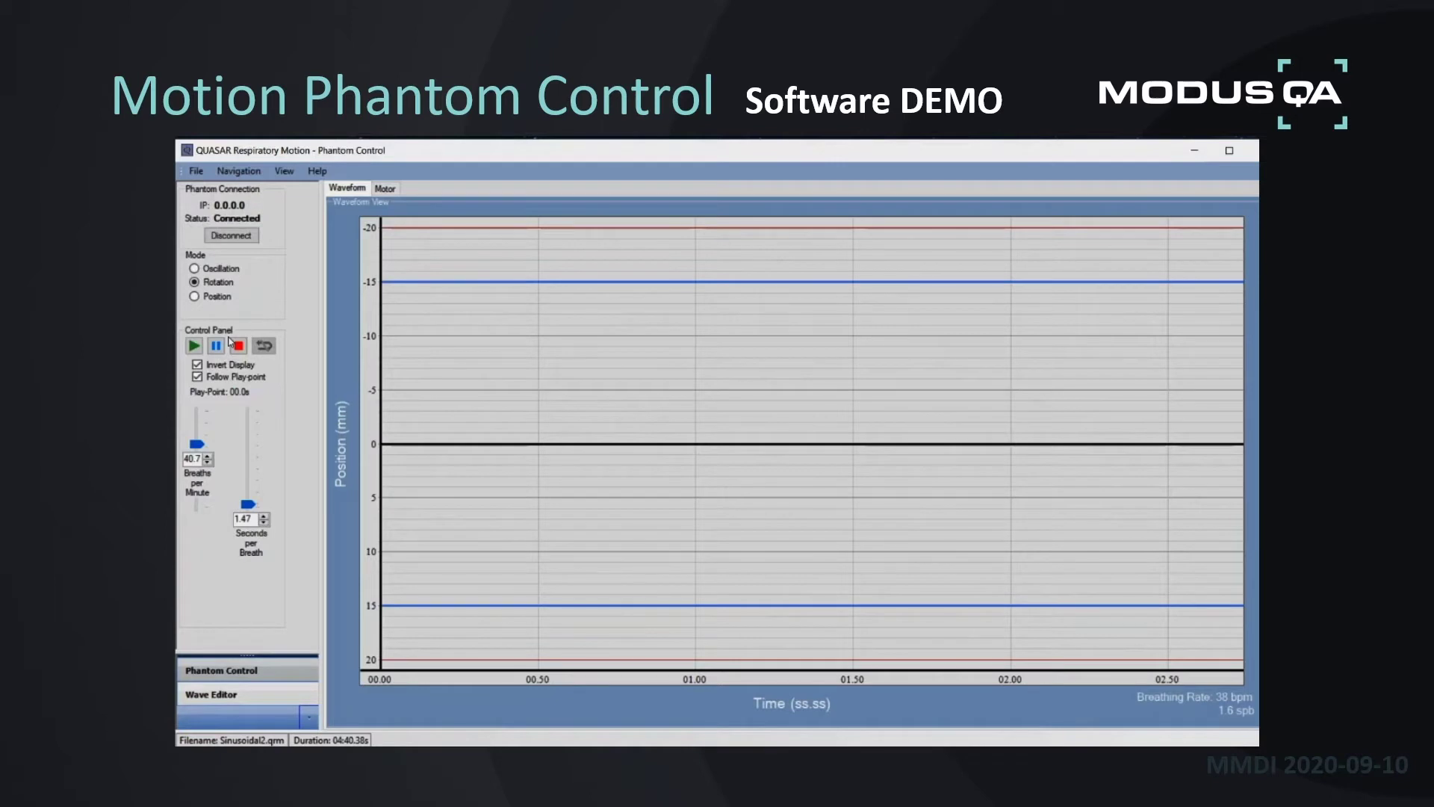
left_click(189, 349)
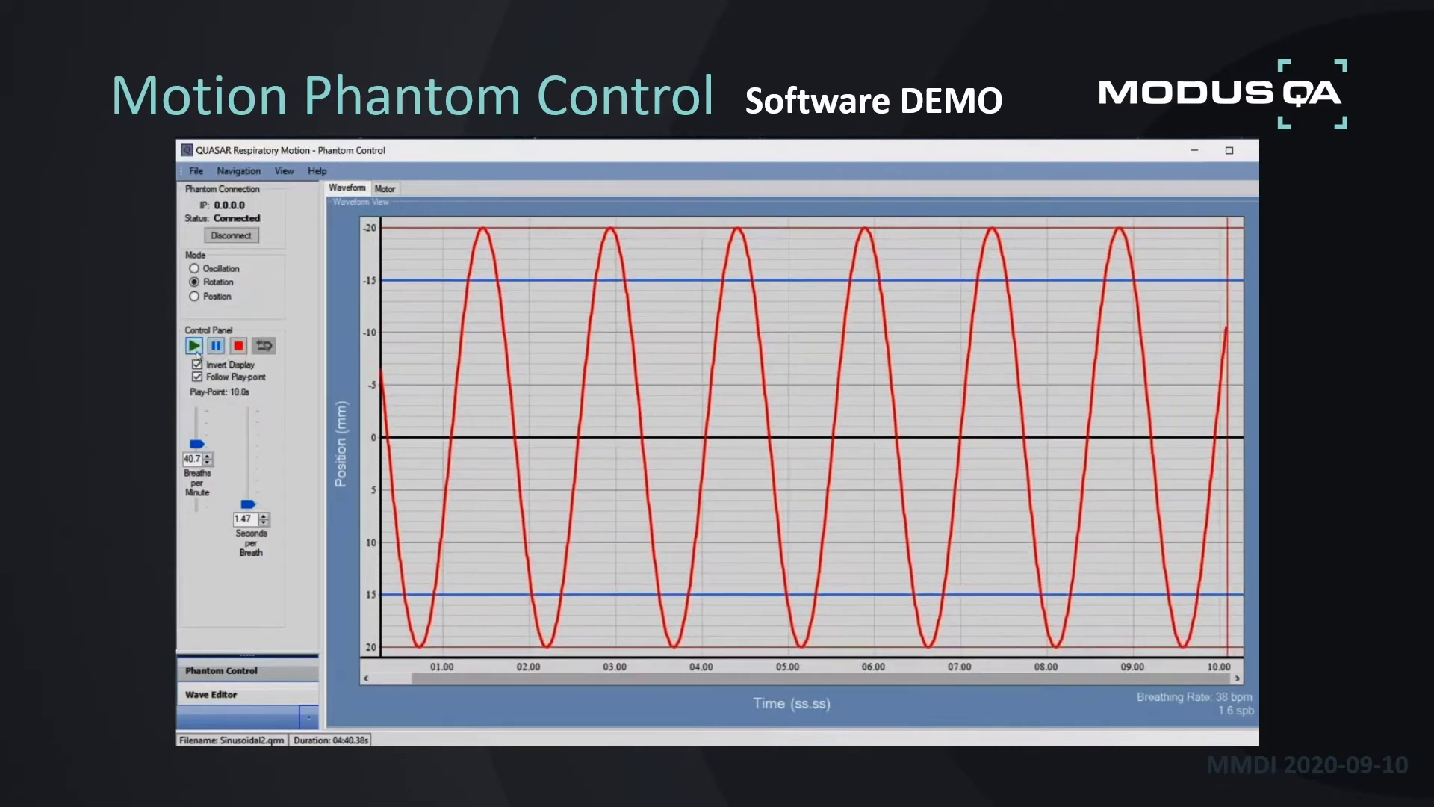
left_click(217, 348)
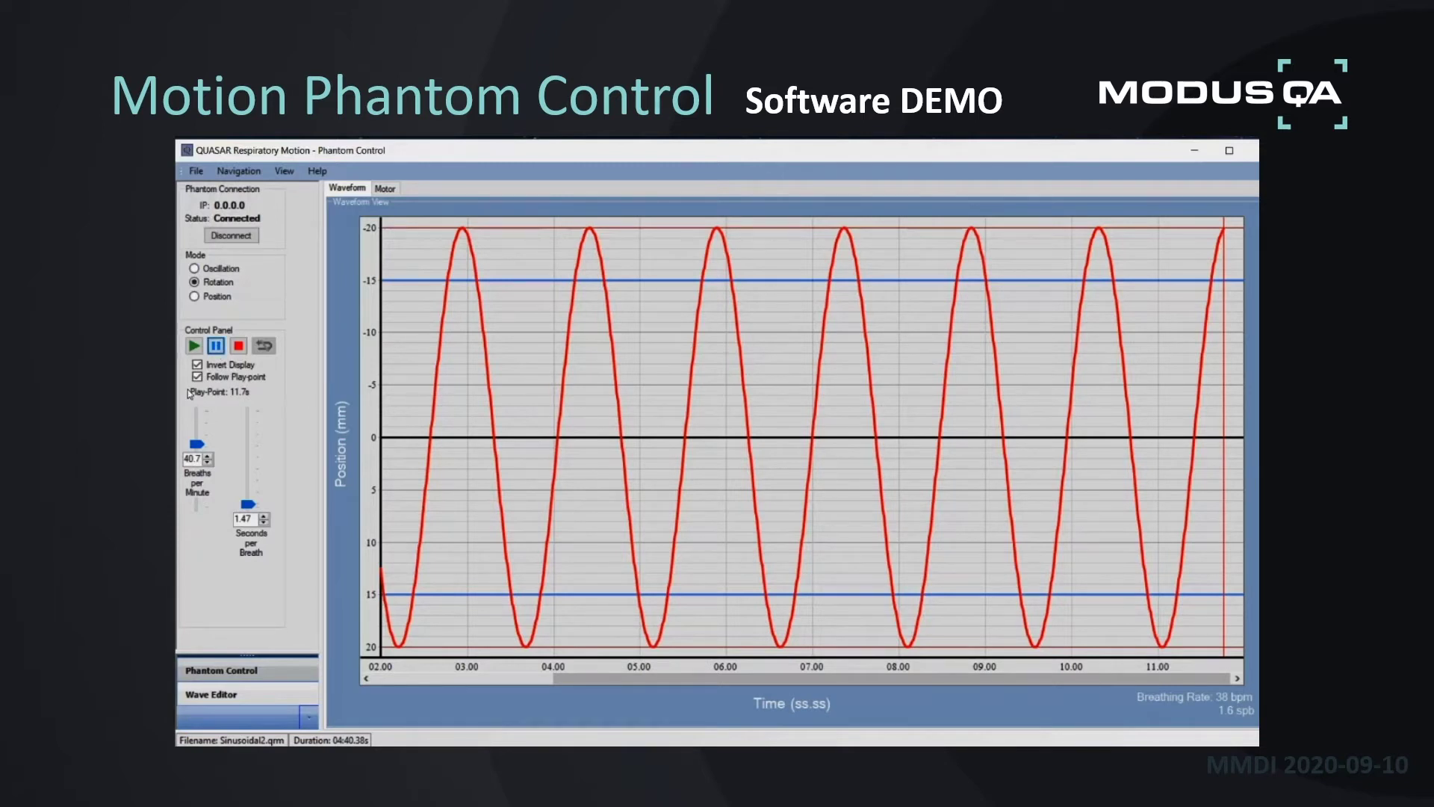
left_click(194, 346)
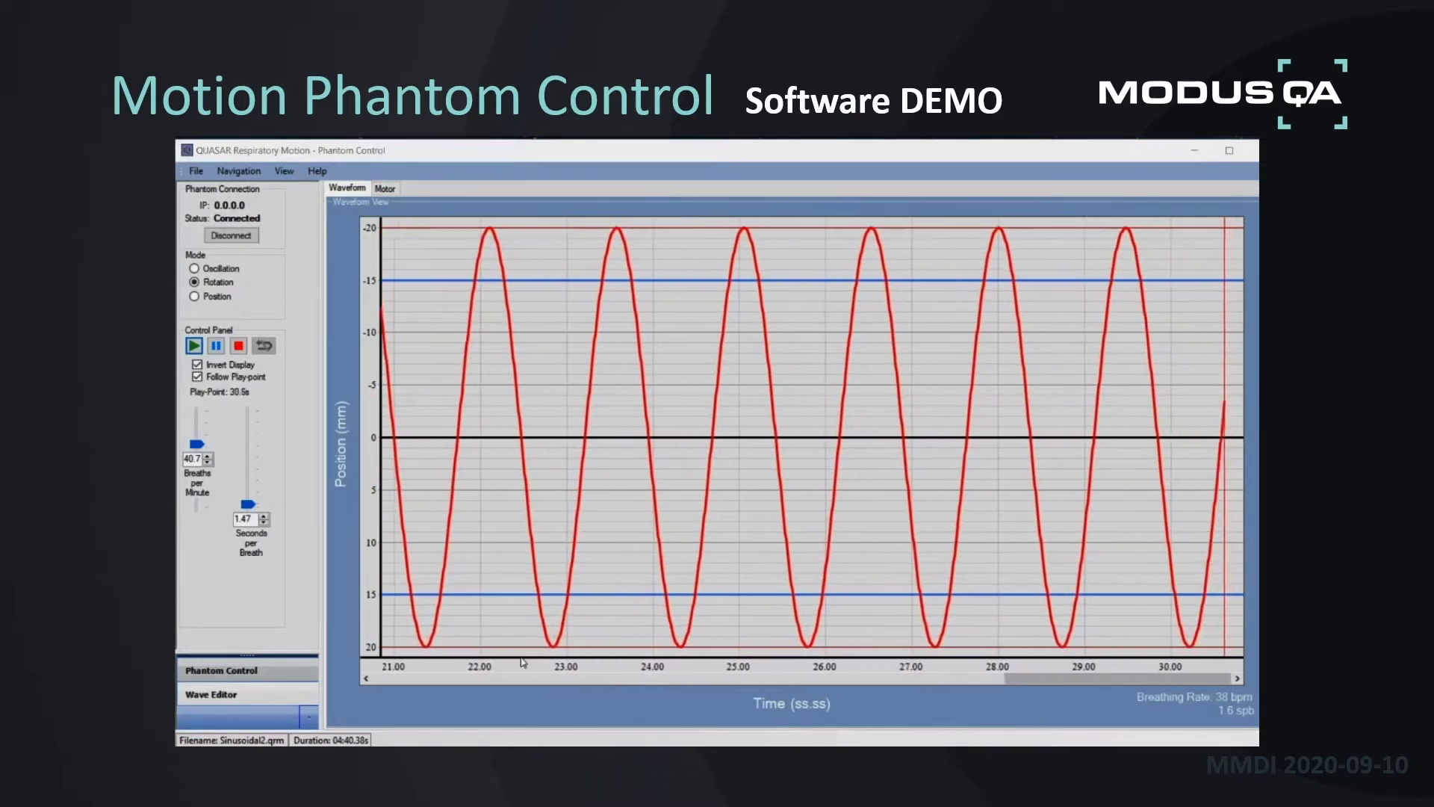
left_click(216, 345)
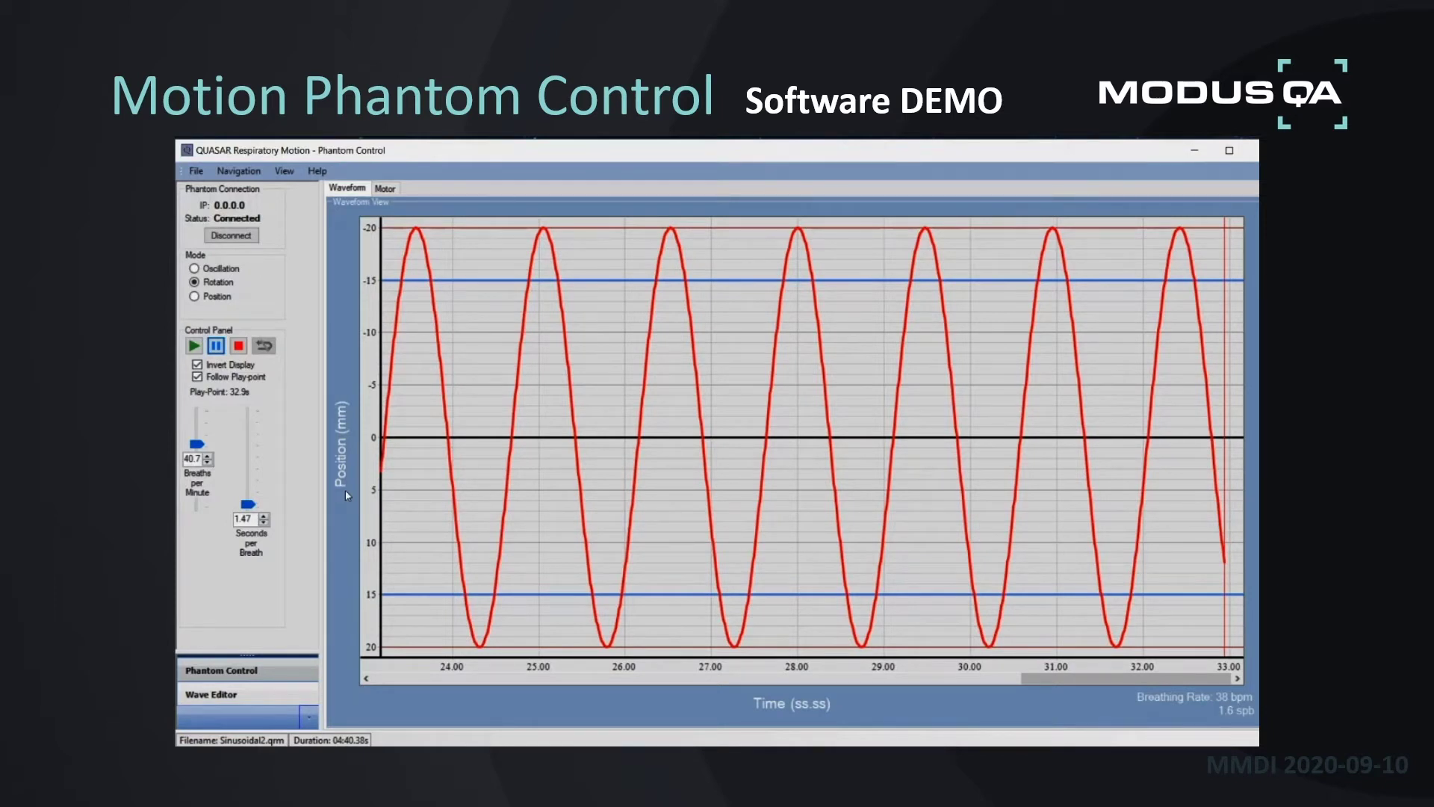
Step: Open Sinusoidal2.qrm from the Sinusoidal sample waveforms, play it briefly and pause the motion
left_click(197, 171)
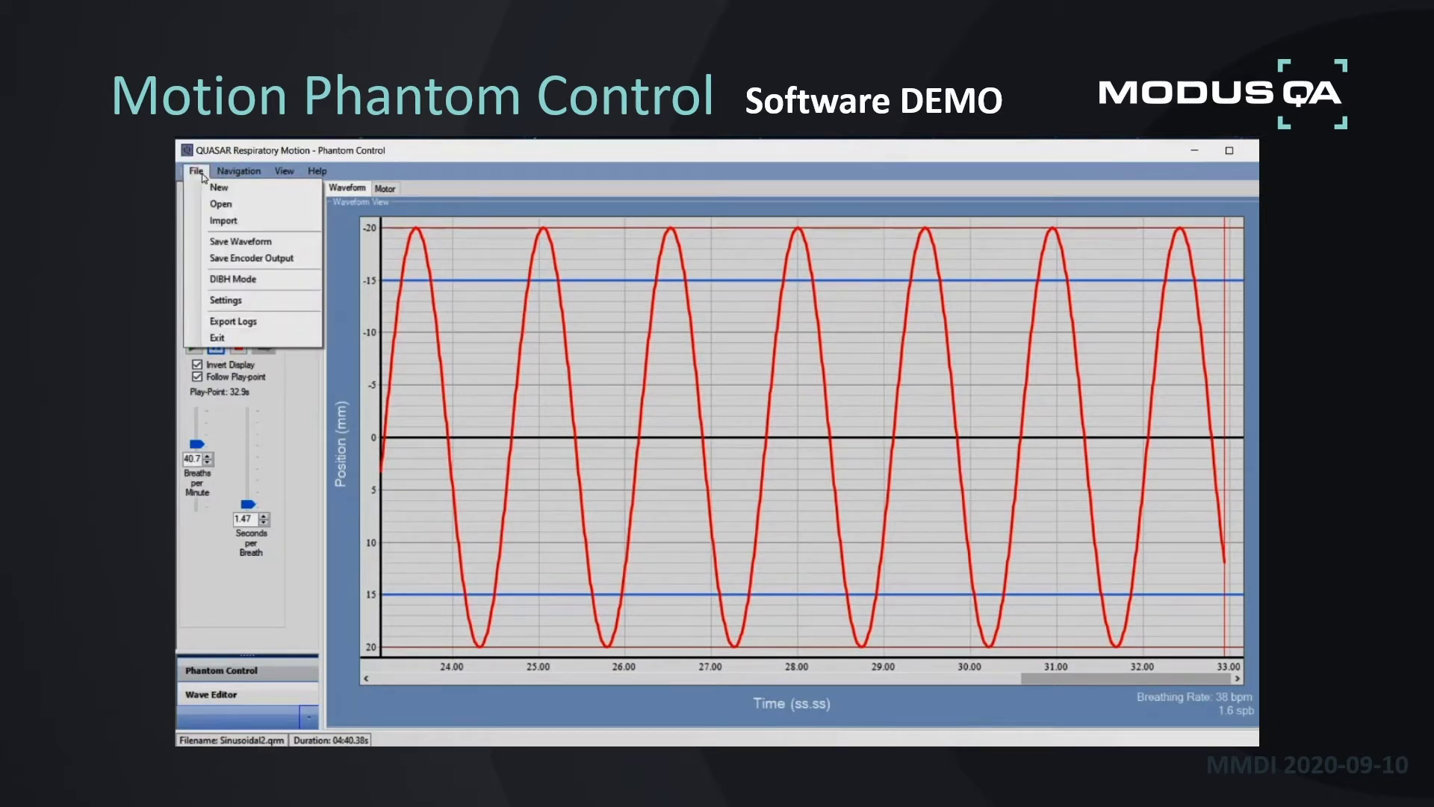
left_click(224, 204)
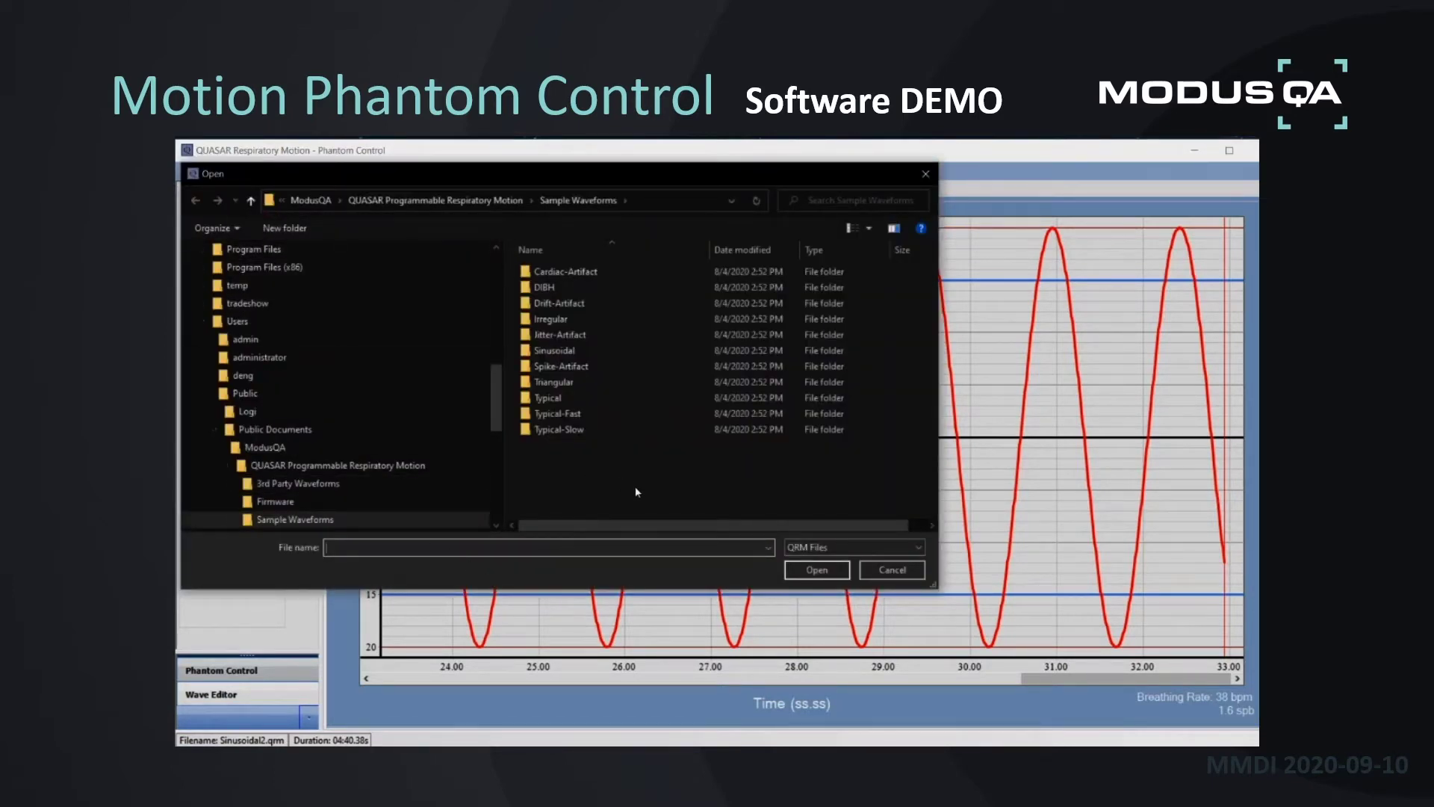
double_click(563, 351)
left_click(565, 289)
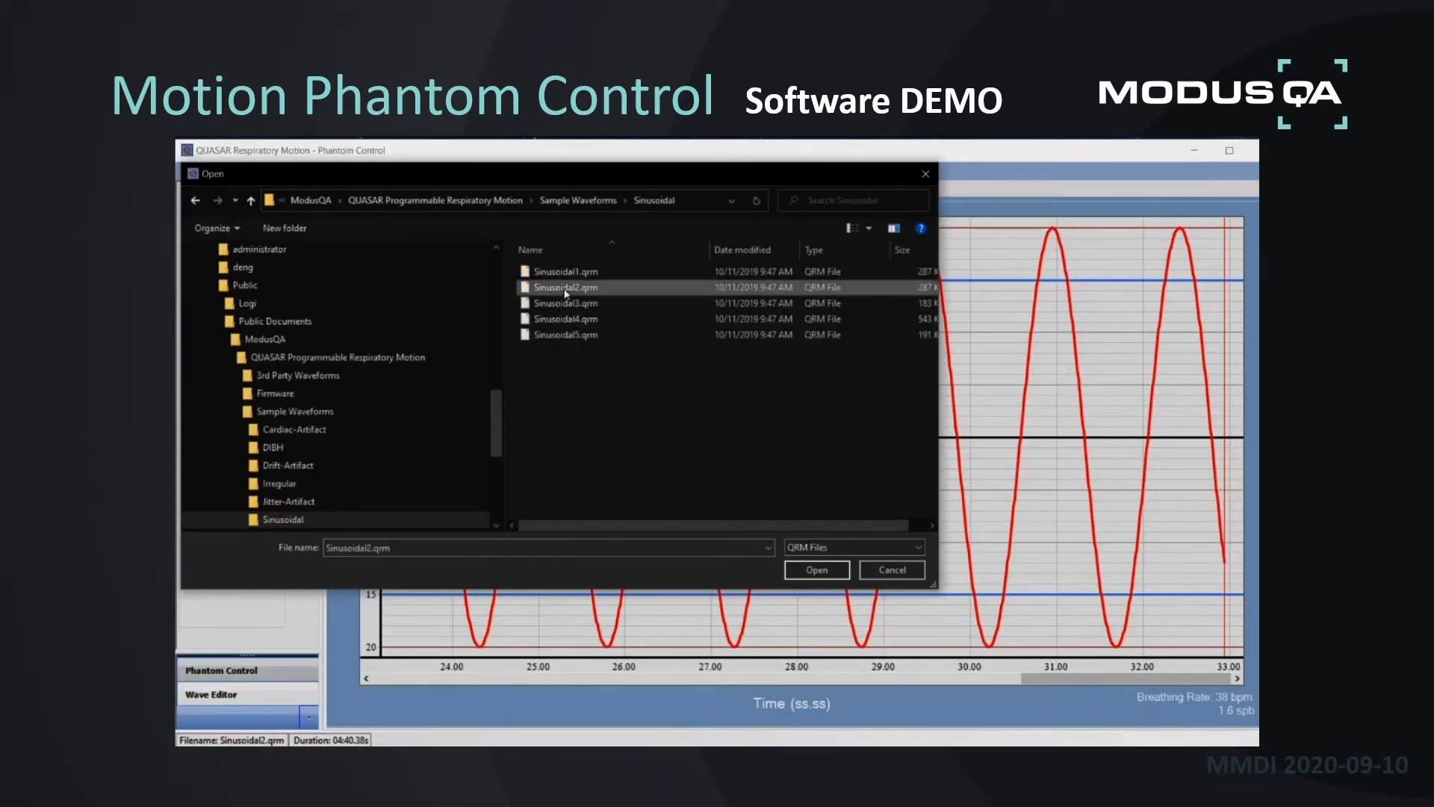
double_click(565, 290)
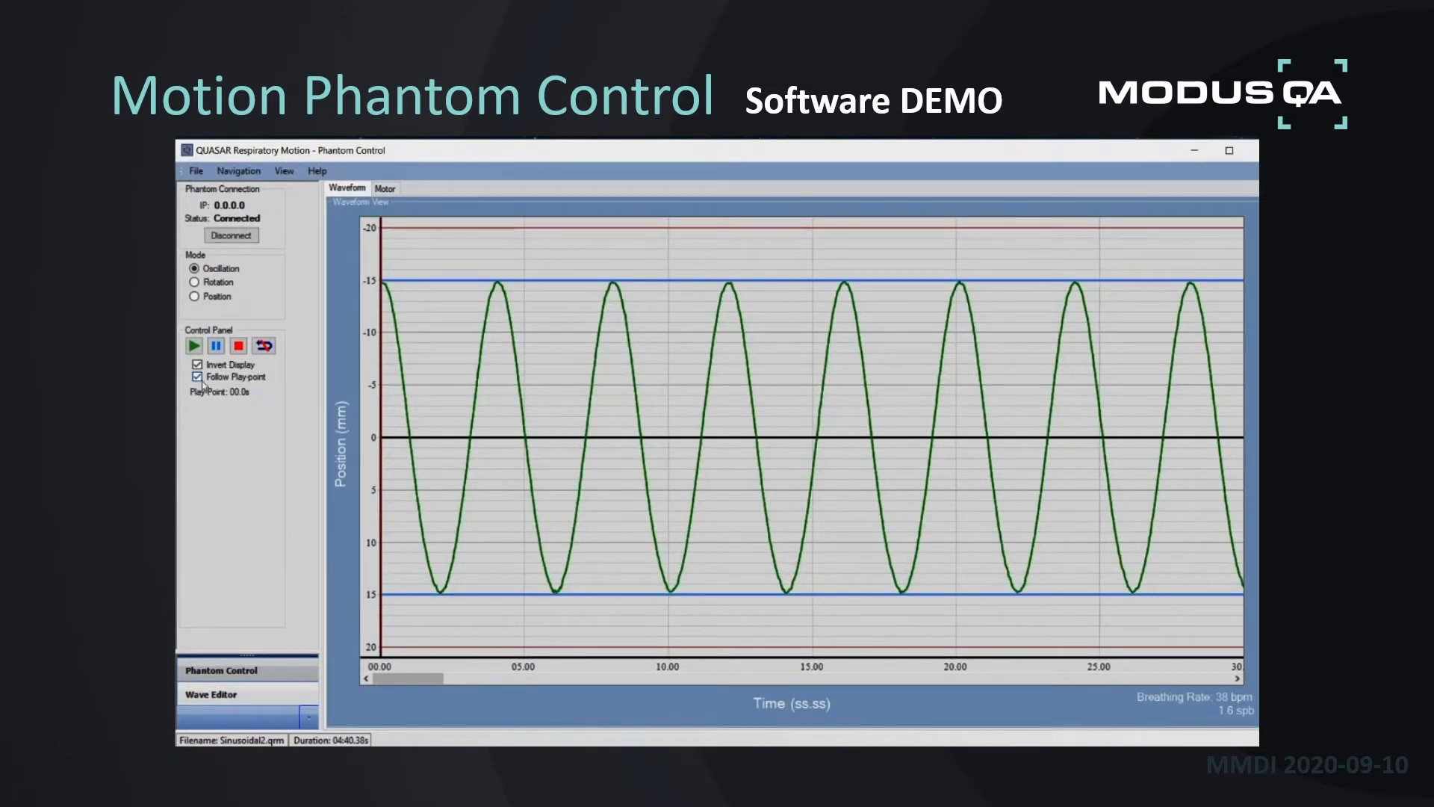
left_click(193, 346)
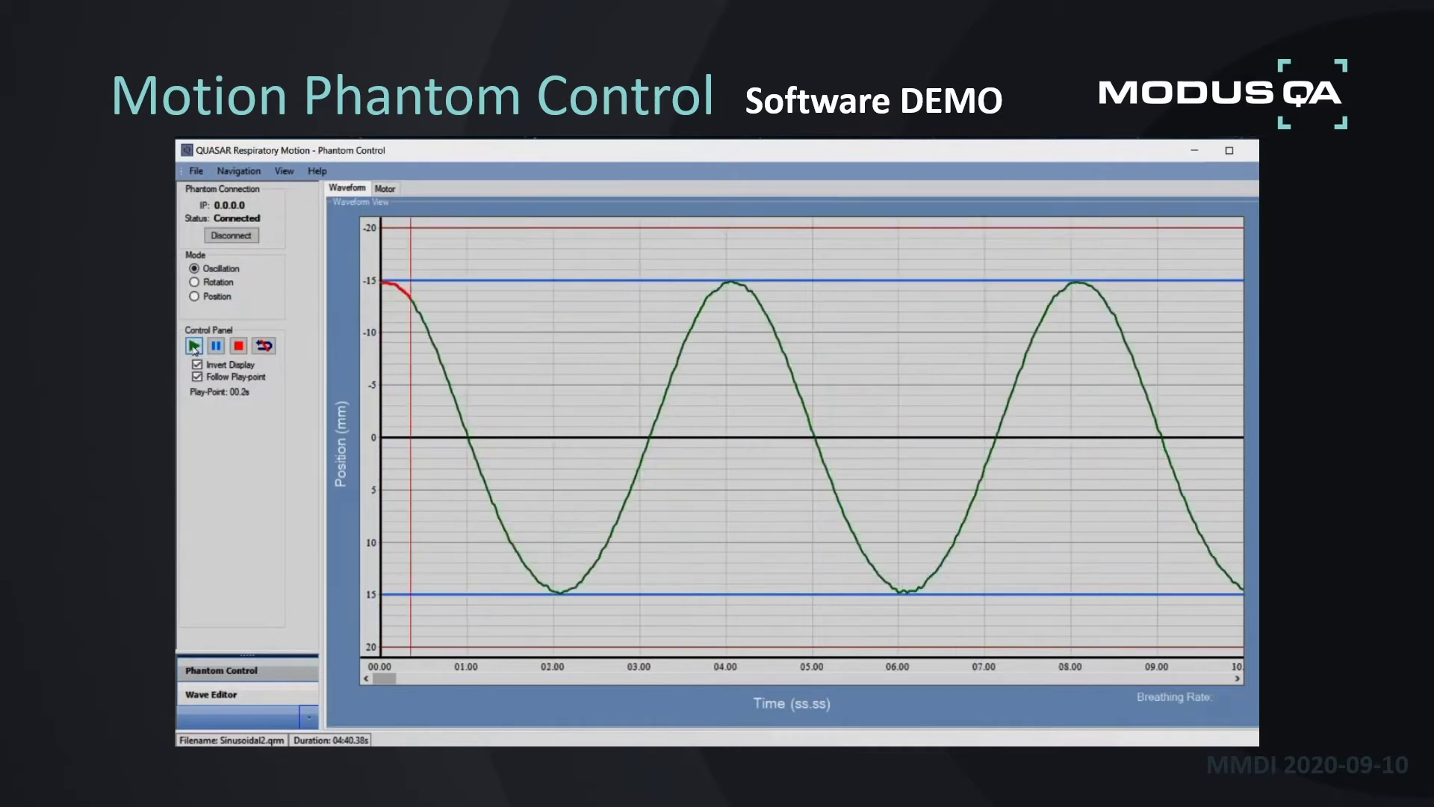
left_click(216, 348)
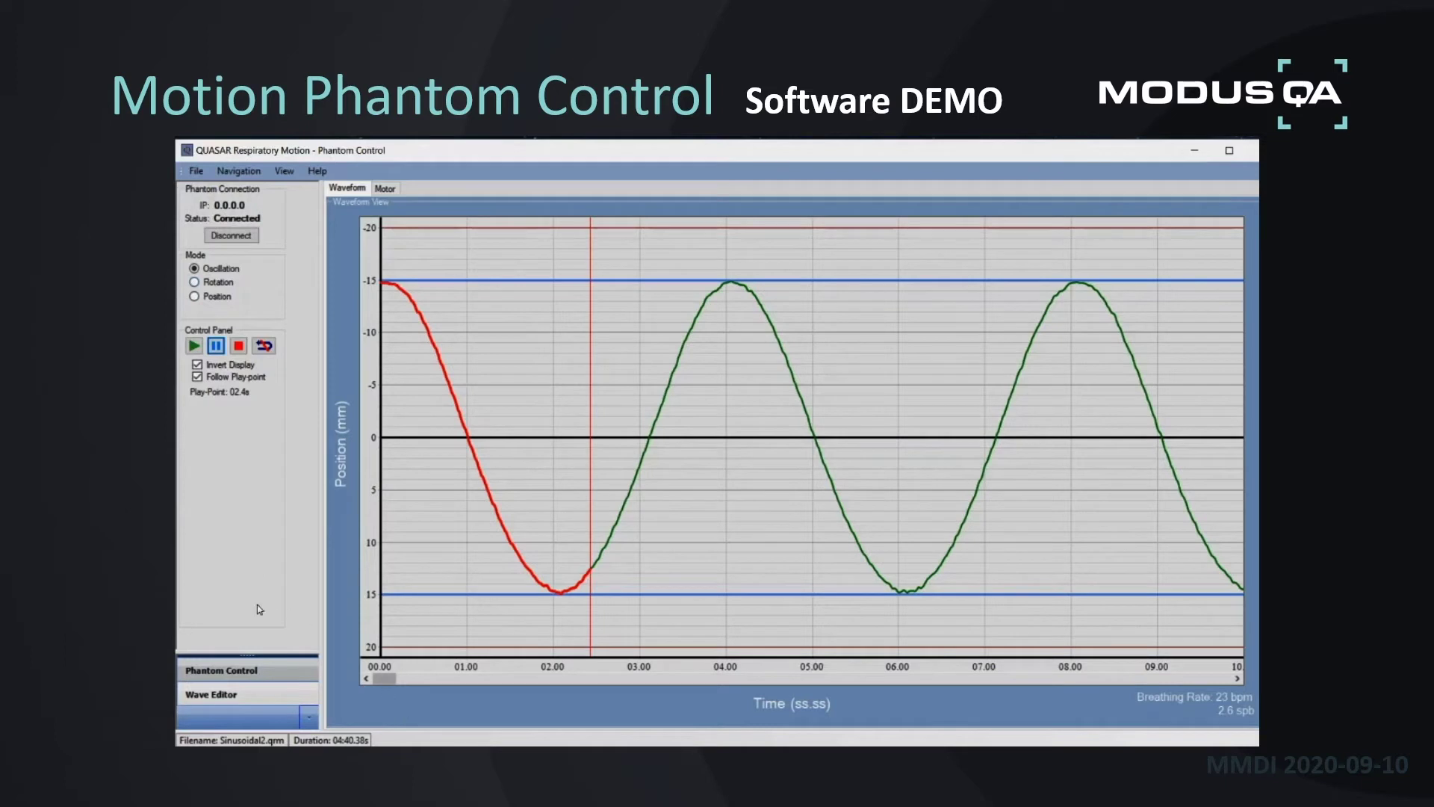
Step: In the Wave Editor, reduce the sinusoidal waveform's amplitude to 7.4 mm and shift its offset up by about 2.5 mm
left_click(253, 700)
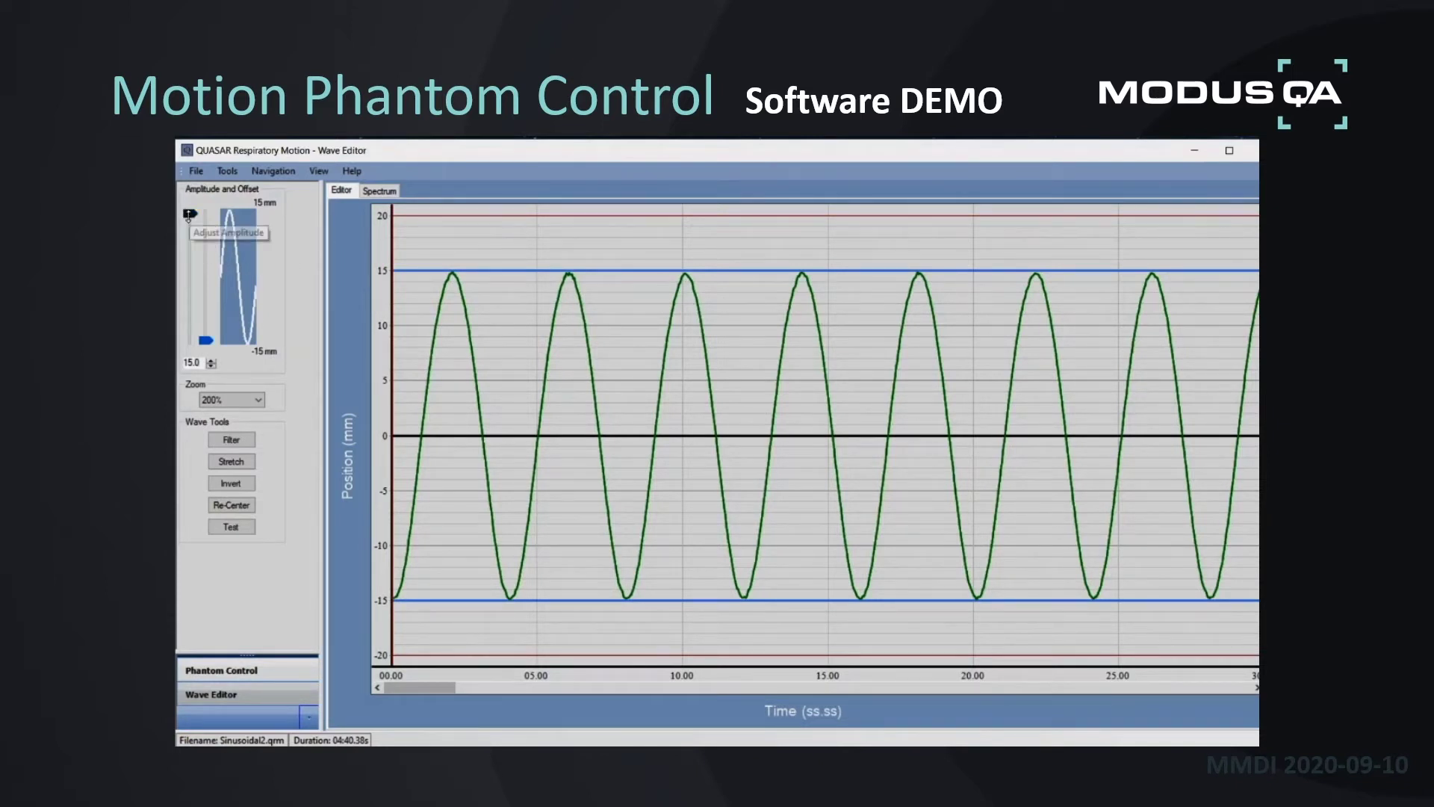
left_click_drag(190, 214, 191, 246)
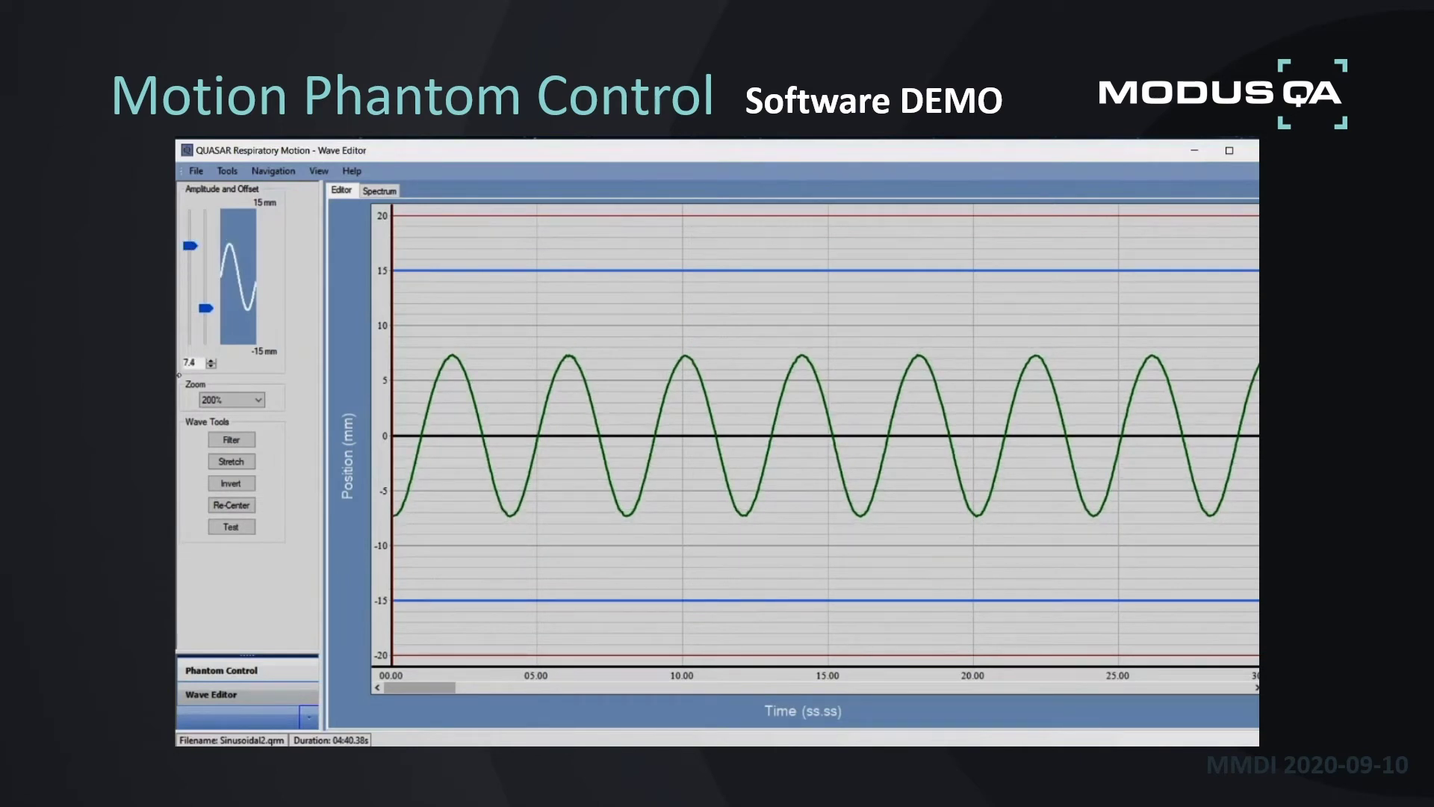
mouse_move(206, 308)
left_mouse_down()
mouse_move(209, 335)
mouse_move(214, 303)
left_mouse_up()
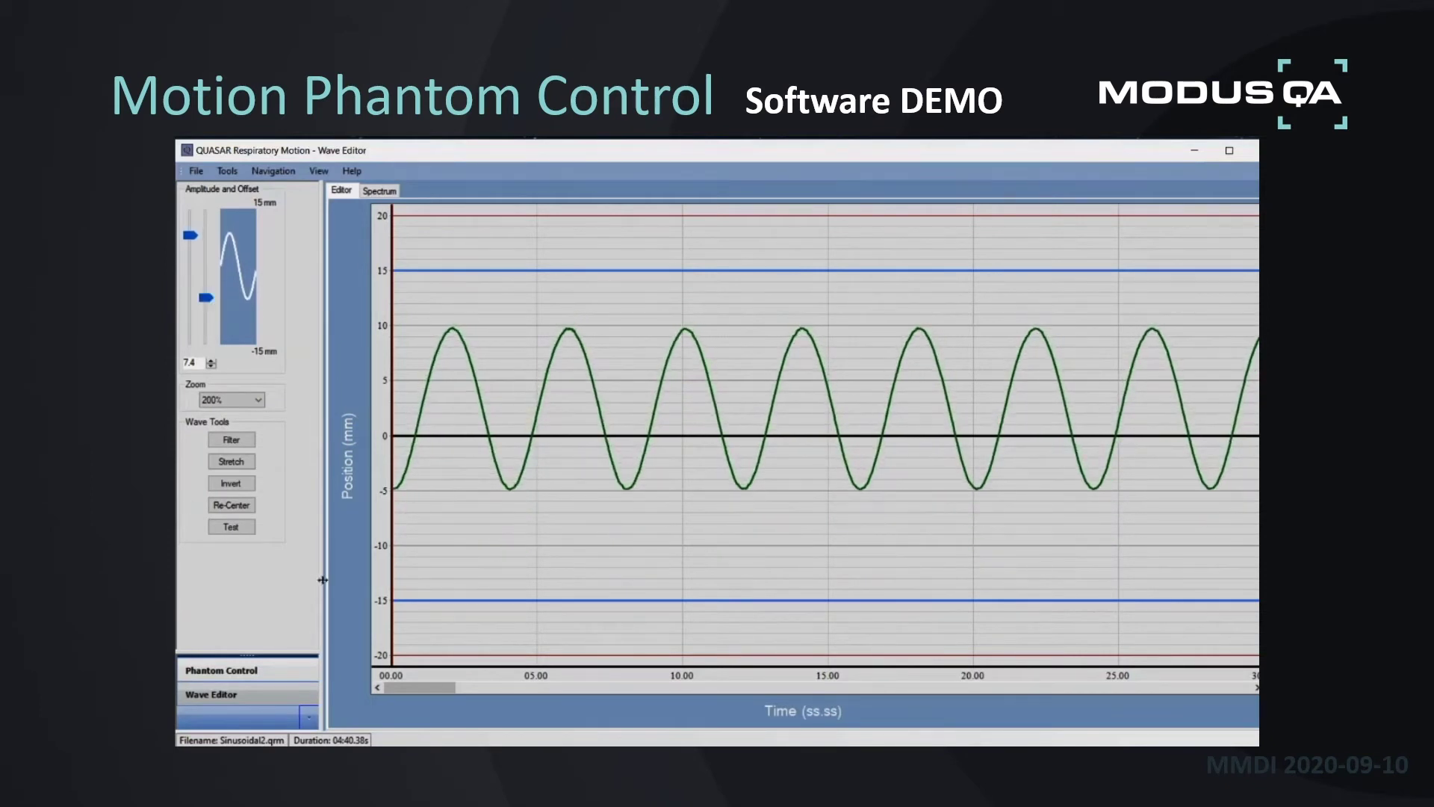
Step: Return to Phantom Control, saving the edited waveform as Sinusoidal2c, and play it
left_click(256, 670)
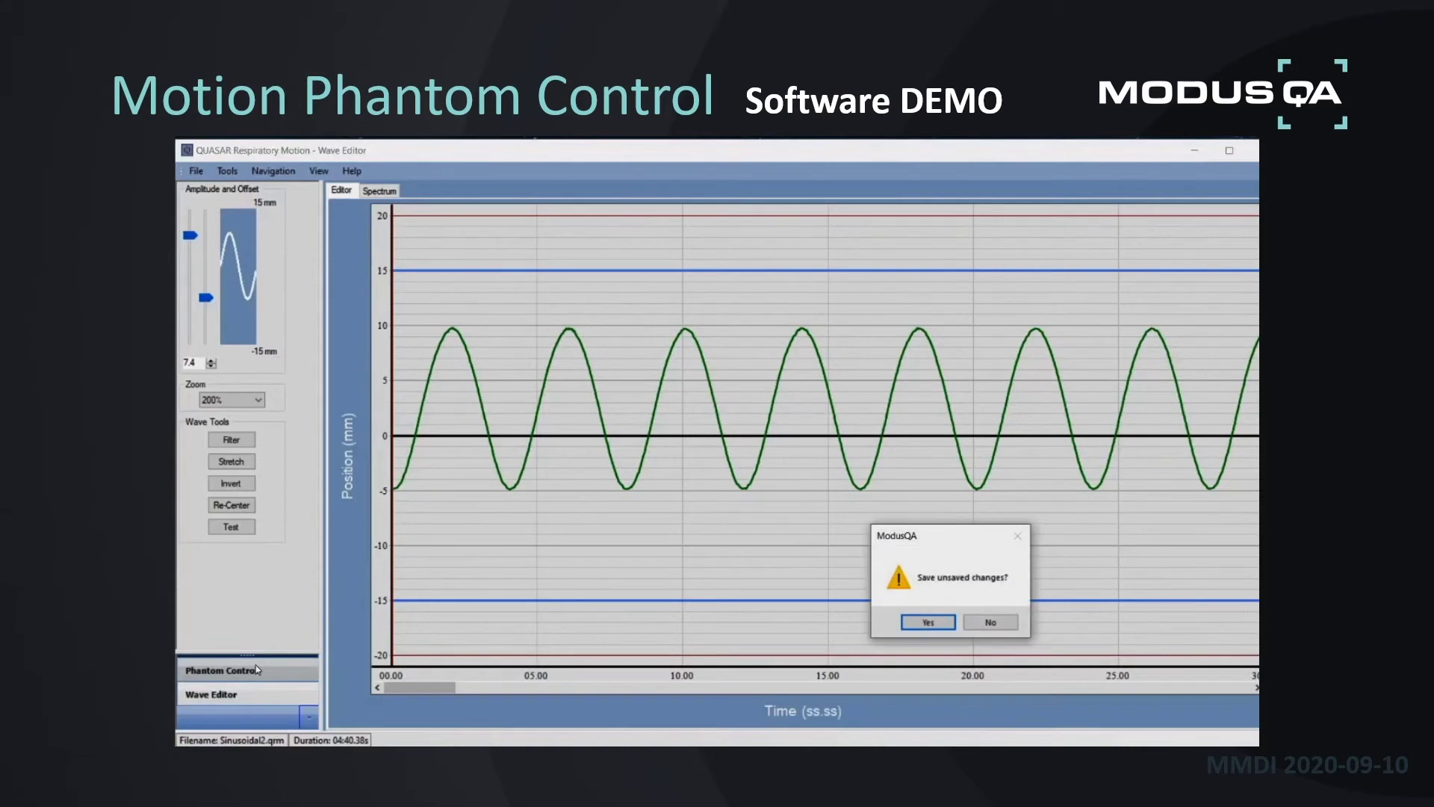
left_click(929, 622)
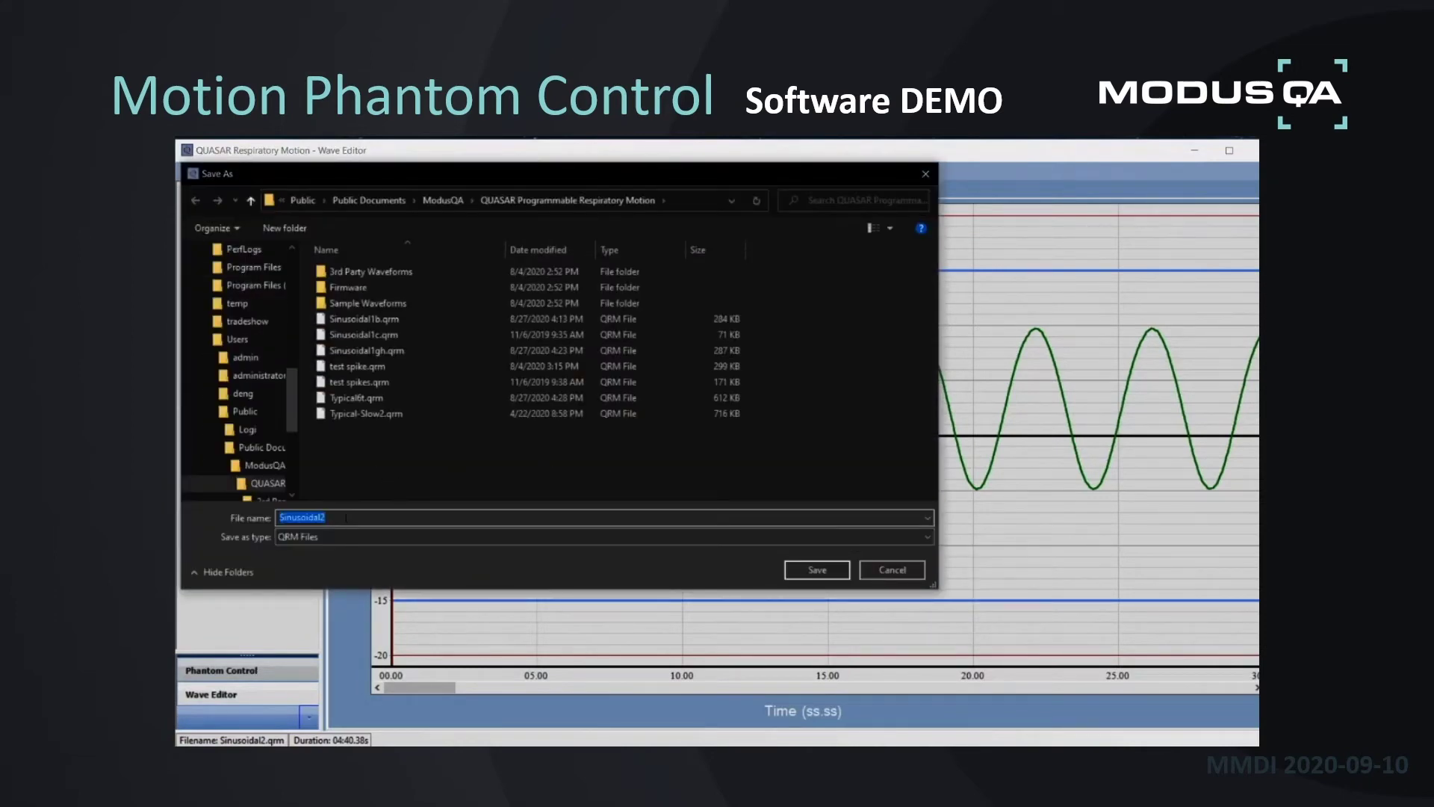
left_click(346, 517)
type("c")
left_click(801, 570)
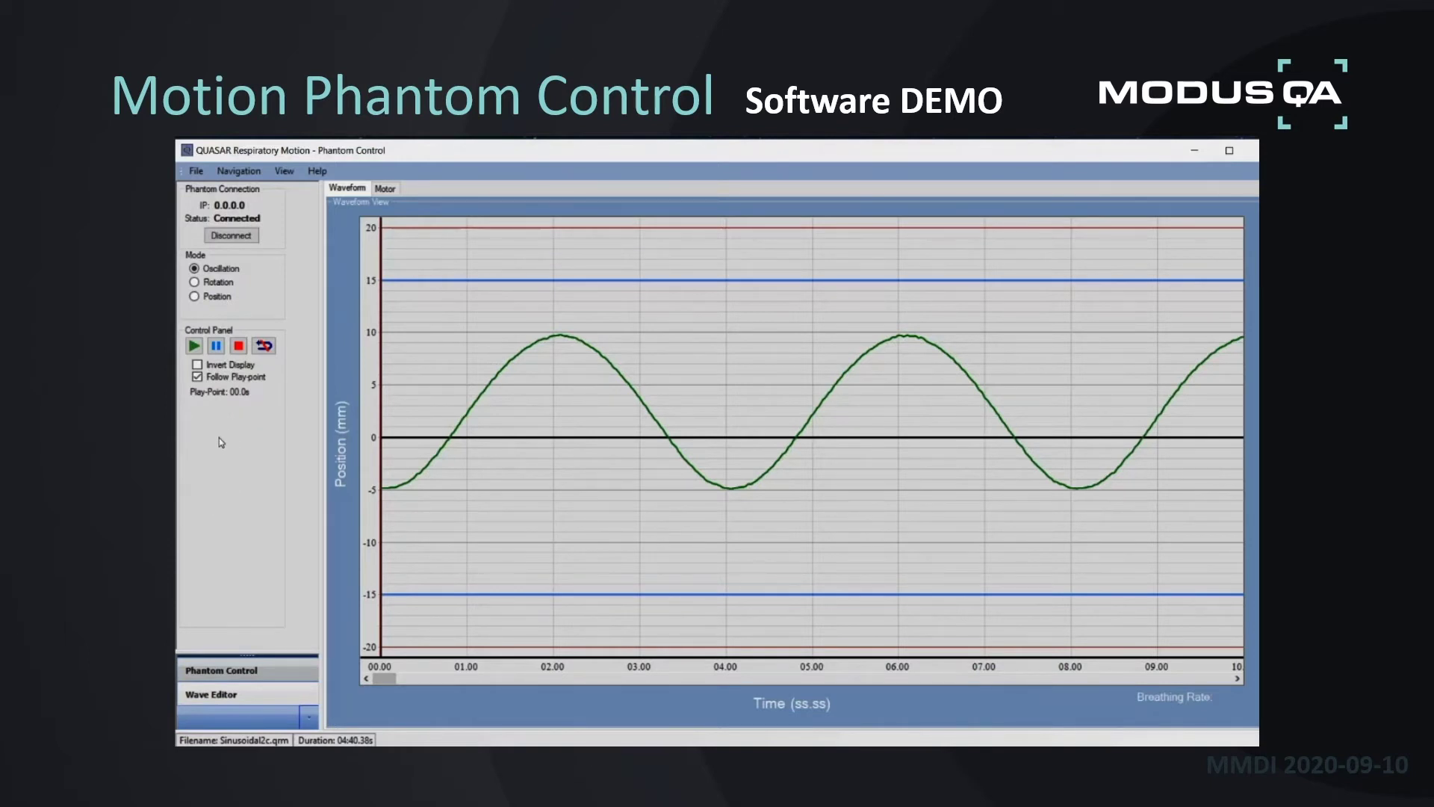
left_click(194, 346)
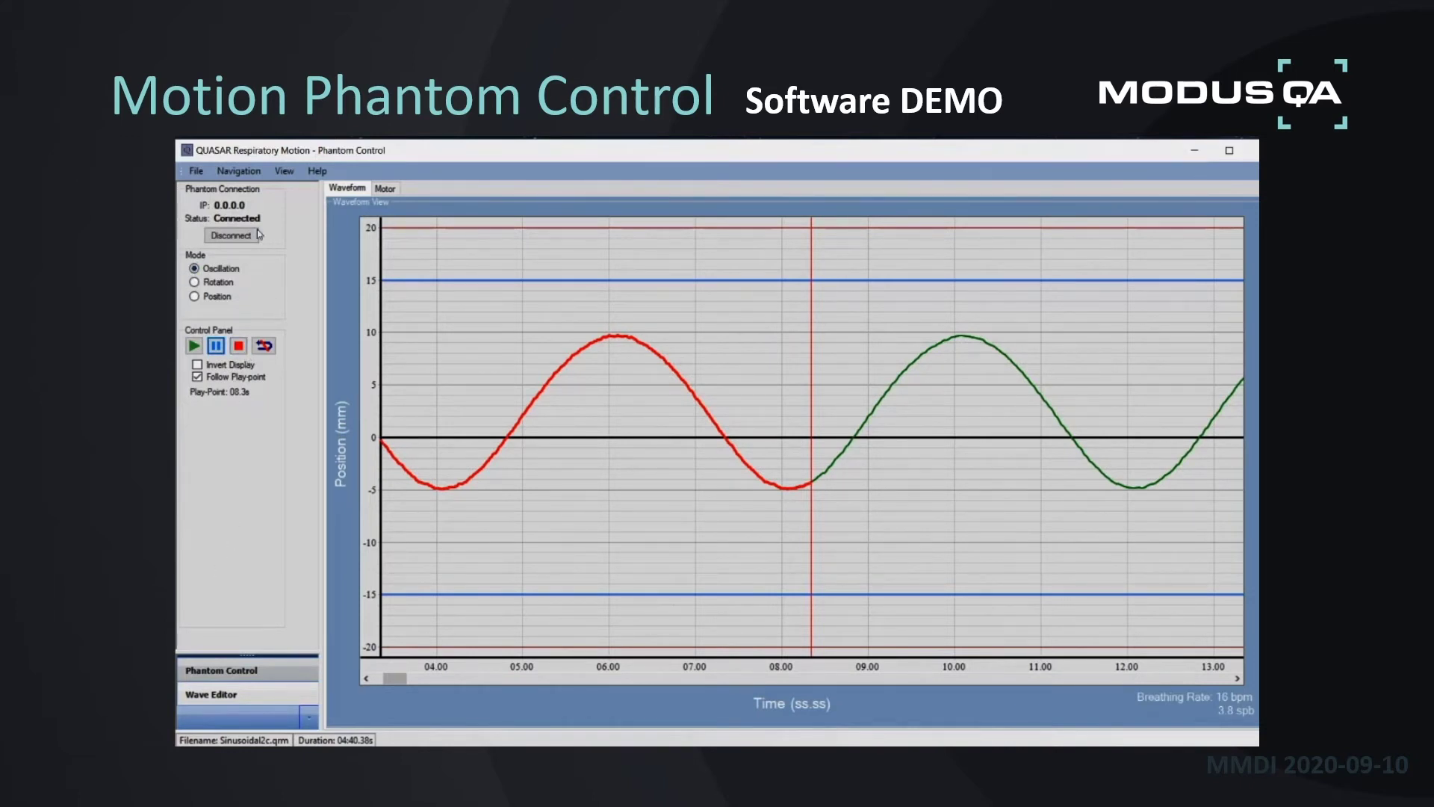
Step: Open Typical5.qrm from the Typical folder of the sample waveforms
left_click(197, 172)
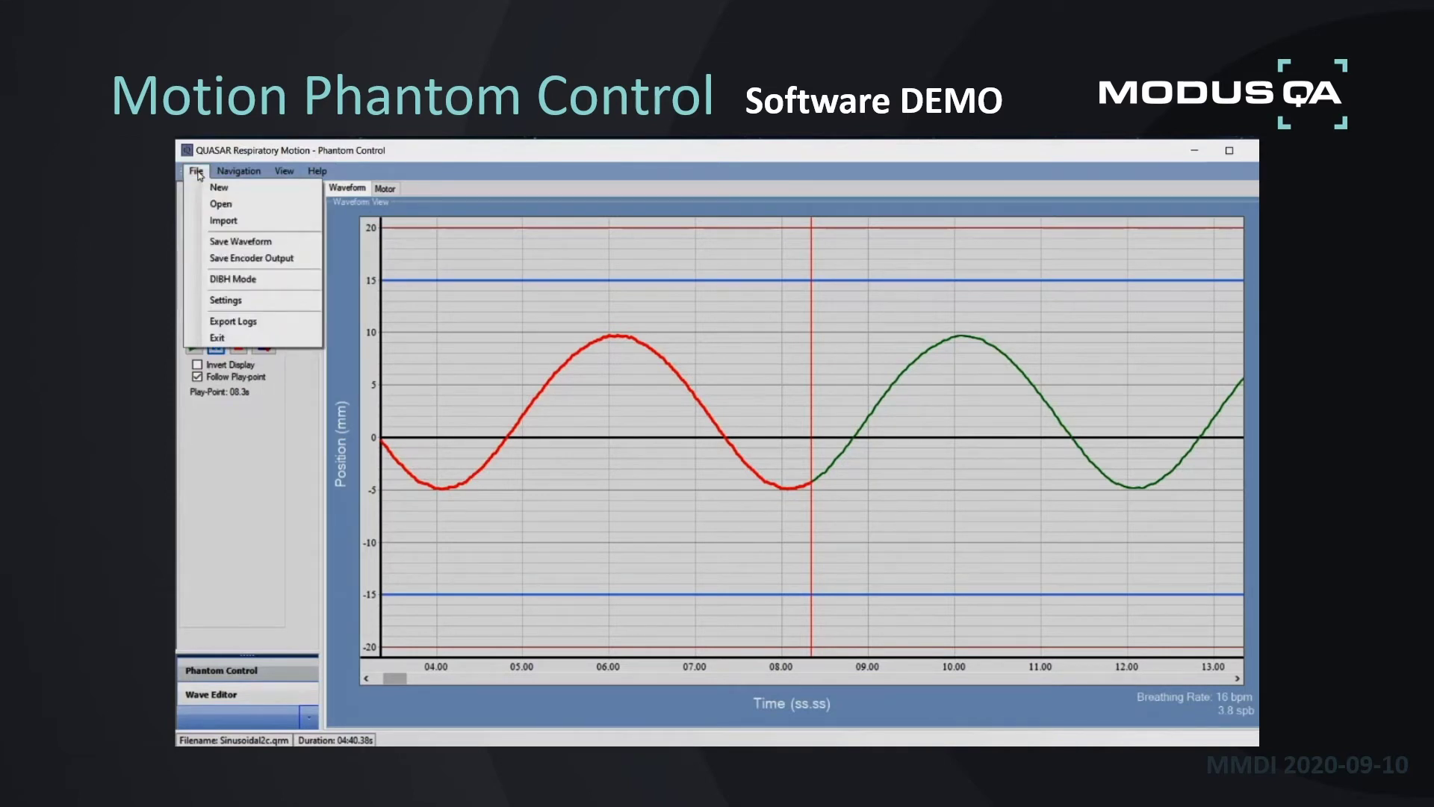
left_click(220, 204)
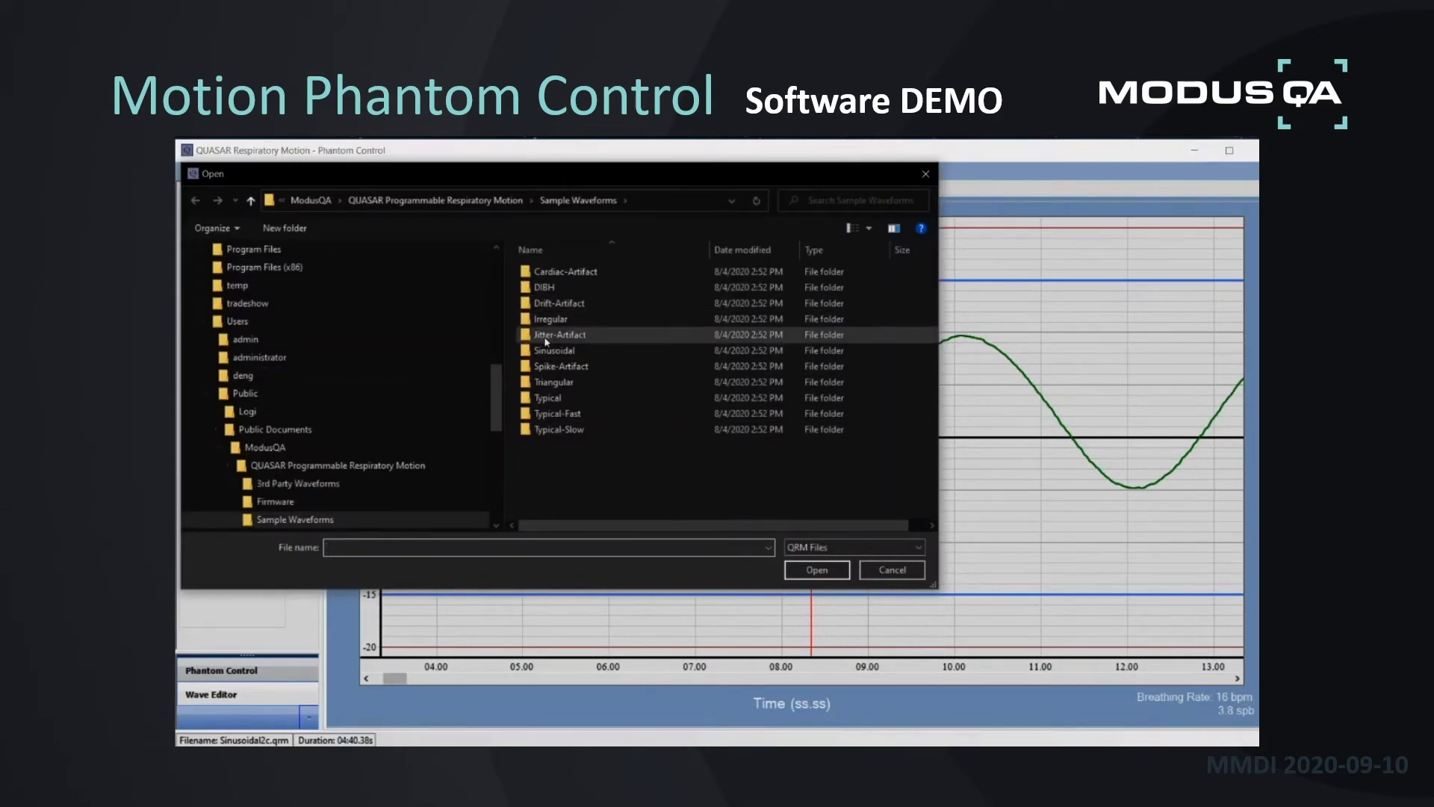
double_click(561, 399)
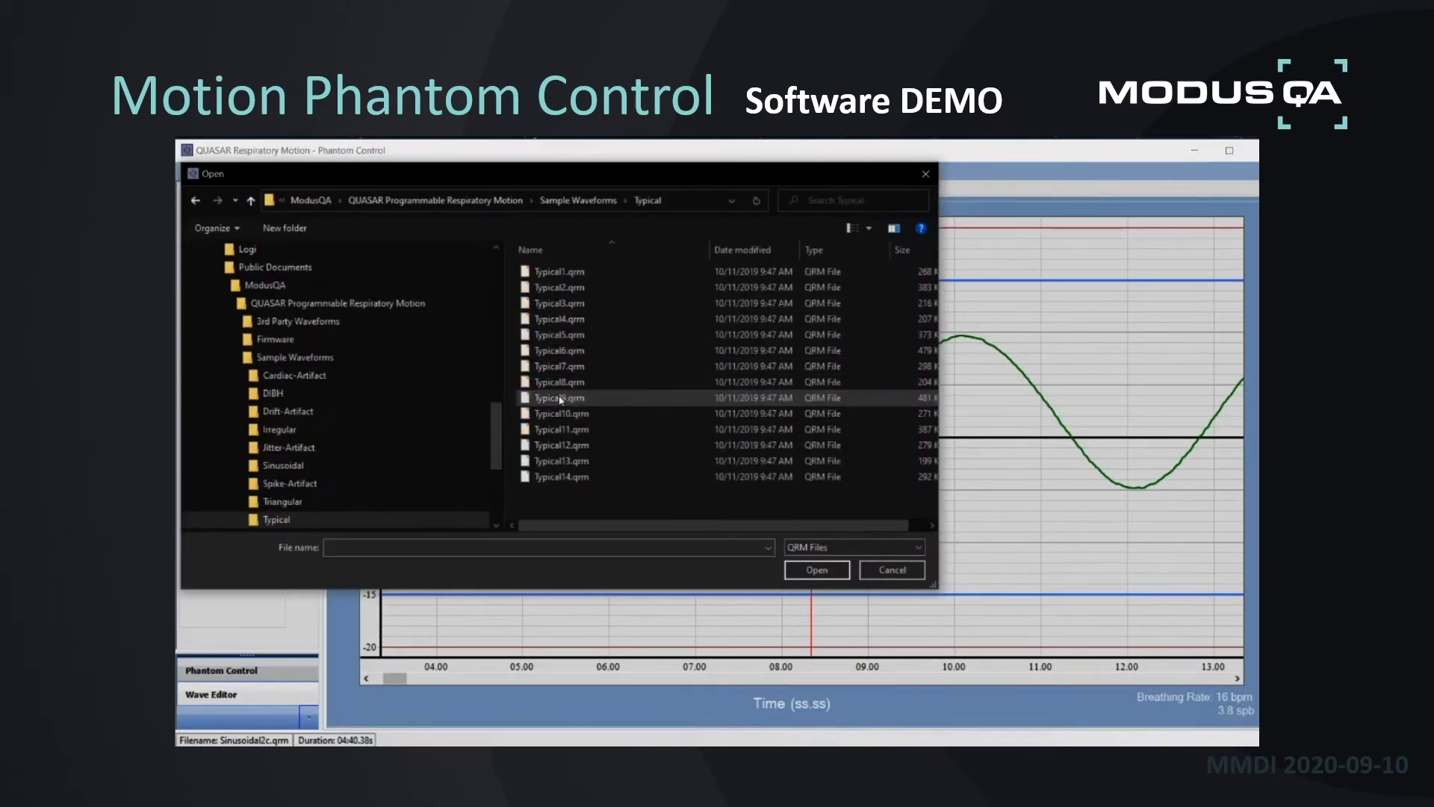
left_click(575, 337)
double_click(575, 336)
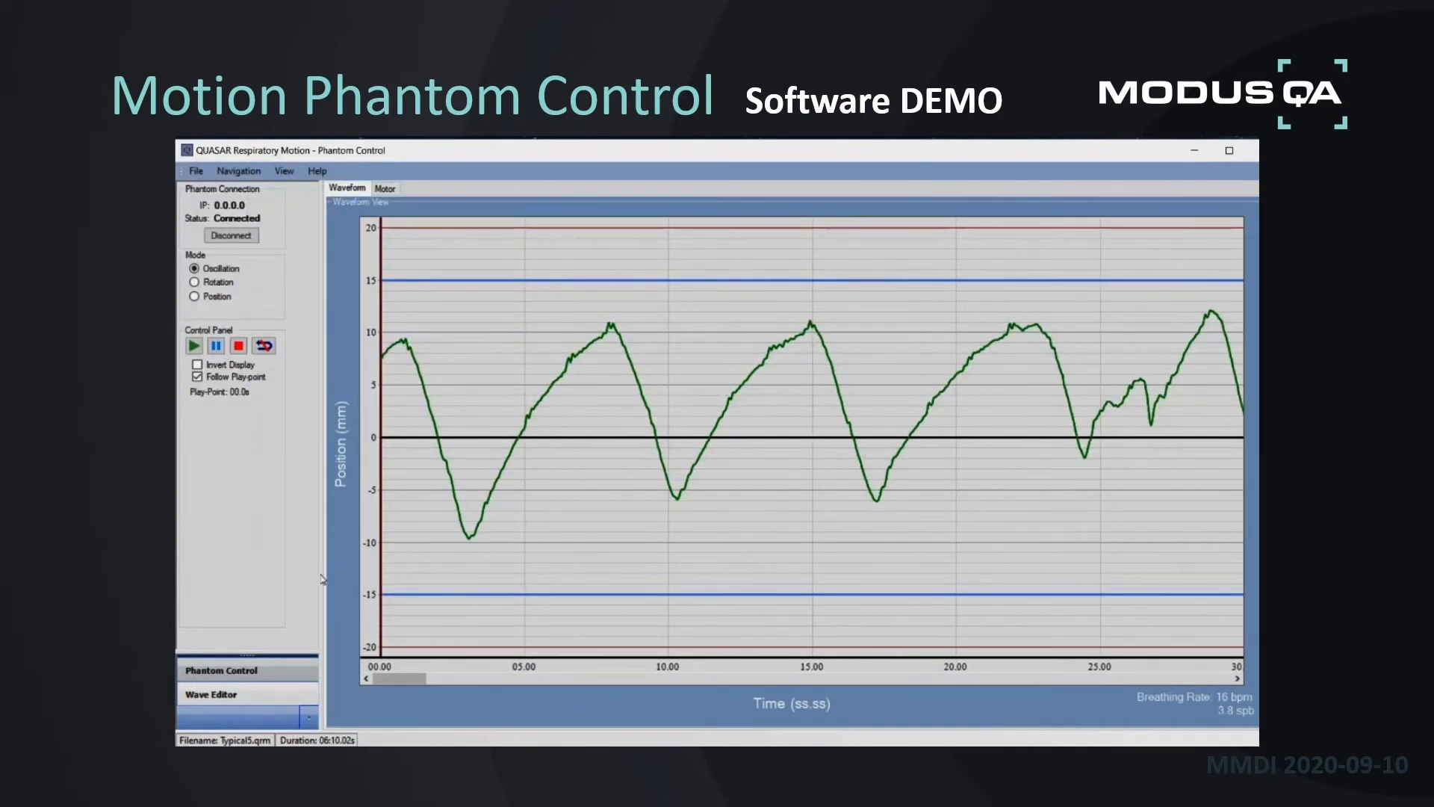
Step: In the Wave Editor, reduce the Typical5 waveform's amplitude to 12.0 mm and shift its offset up by about 0.5 mm
left_click(237, 699)
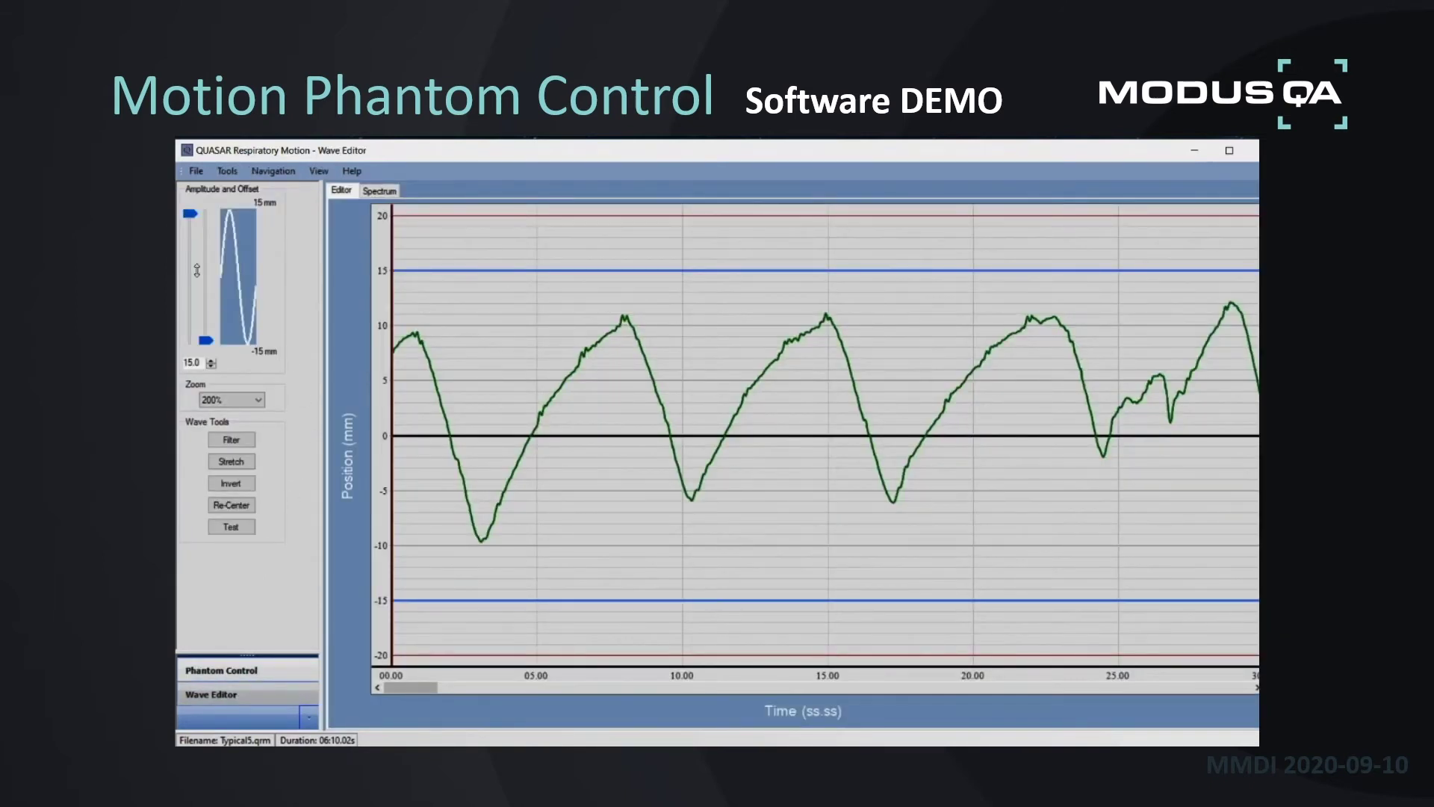
left_click_drag(191, 214, 191, 235)
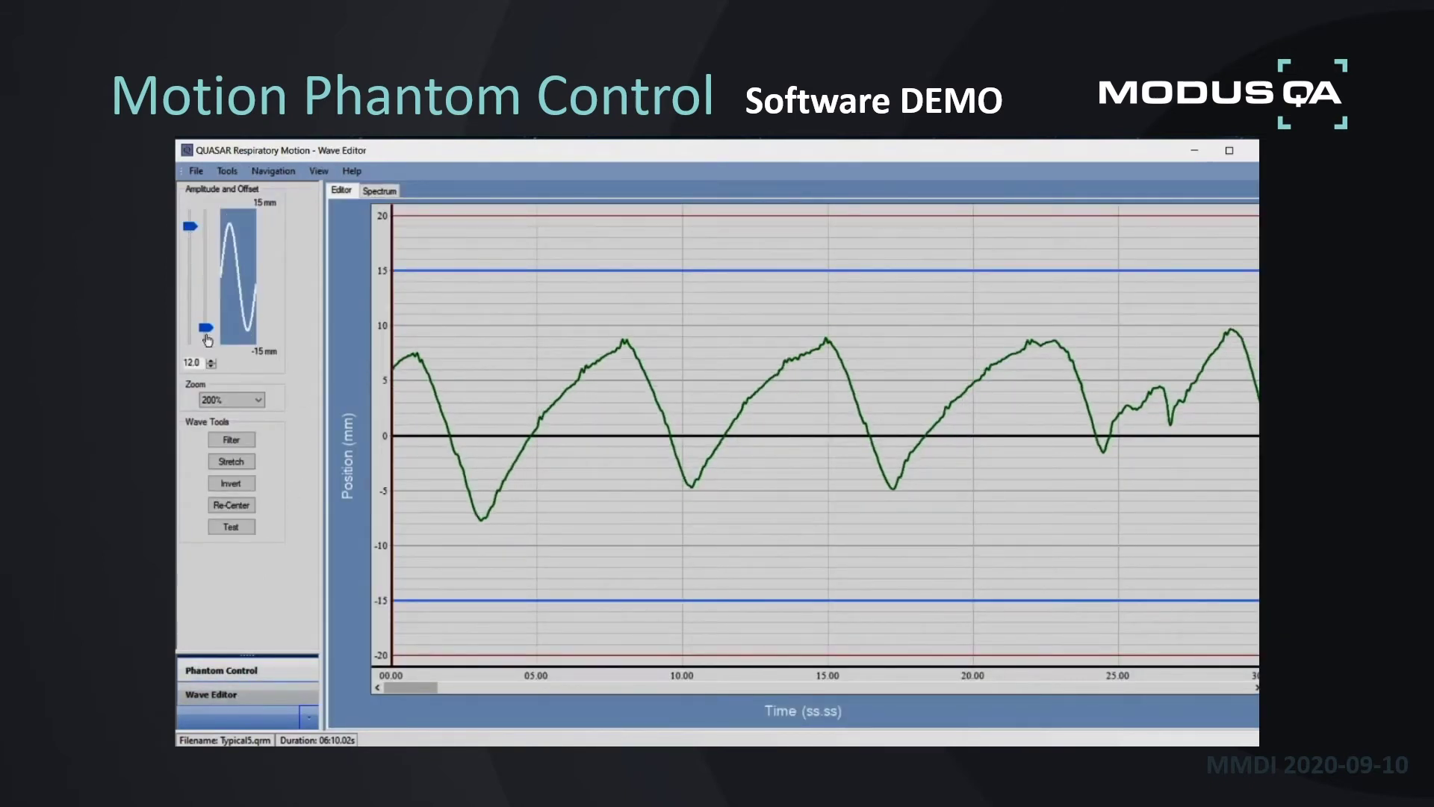
left_click_drag(206, 320, 211, 333)
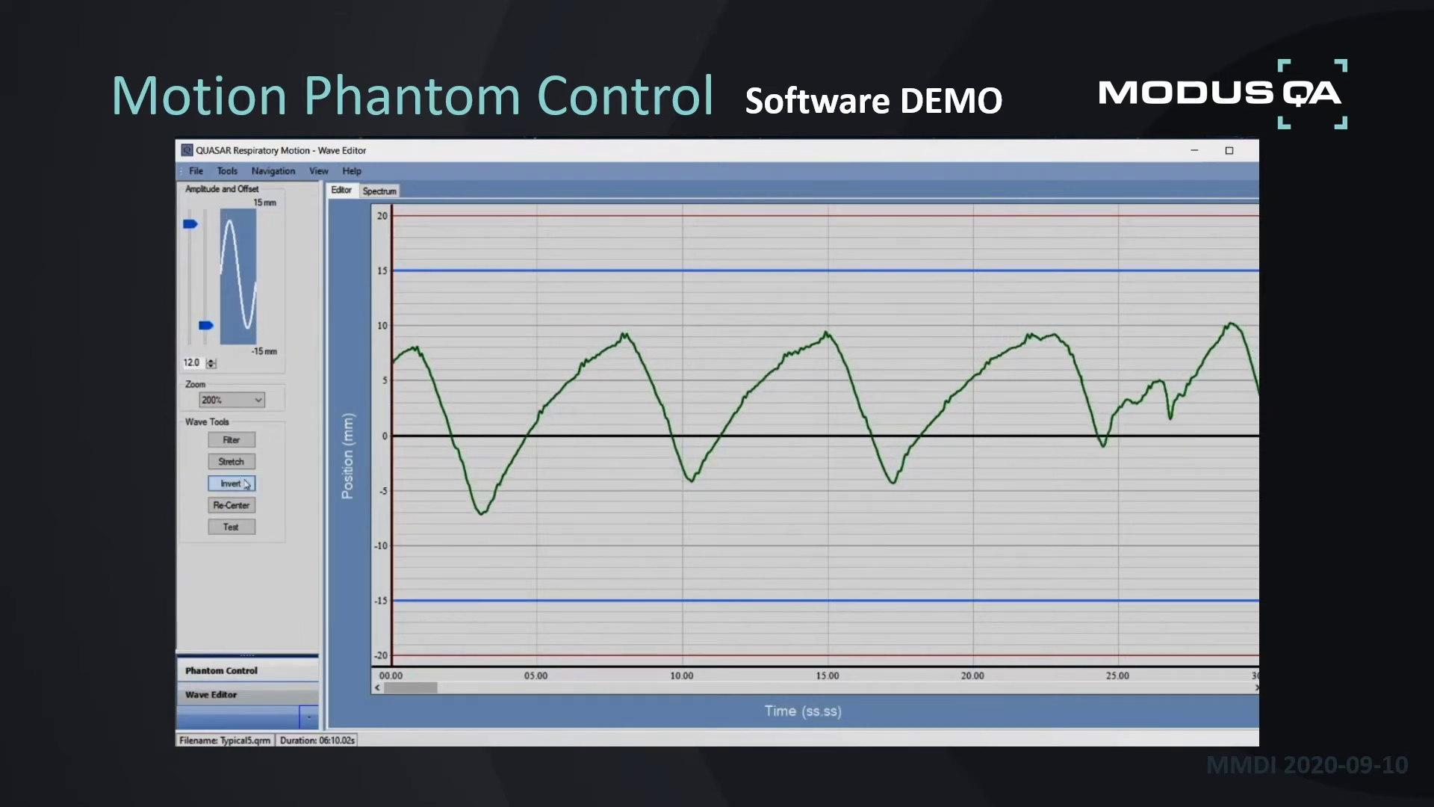
Step: Filter the waveform with the Jitter (Low Pass) filter at 1.00 Hz and the Drift (High Pass) filter at 0.05 Hz
left_click(233, 441)
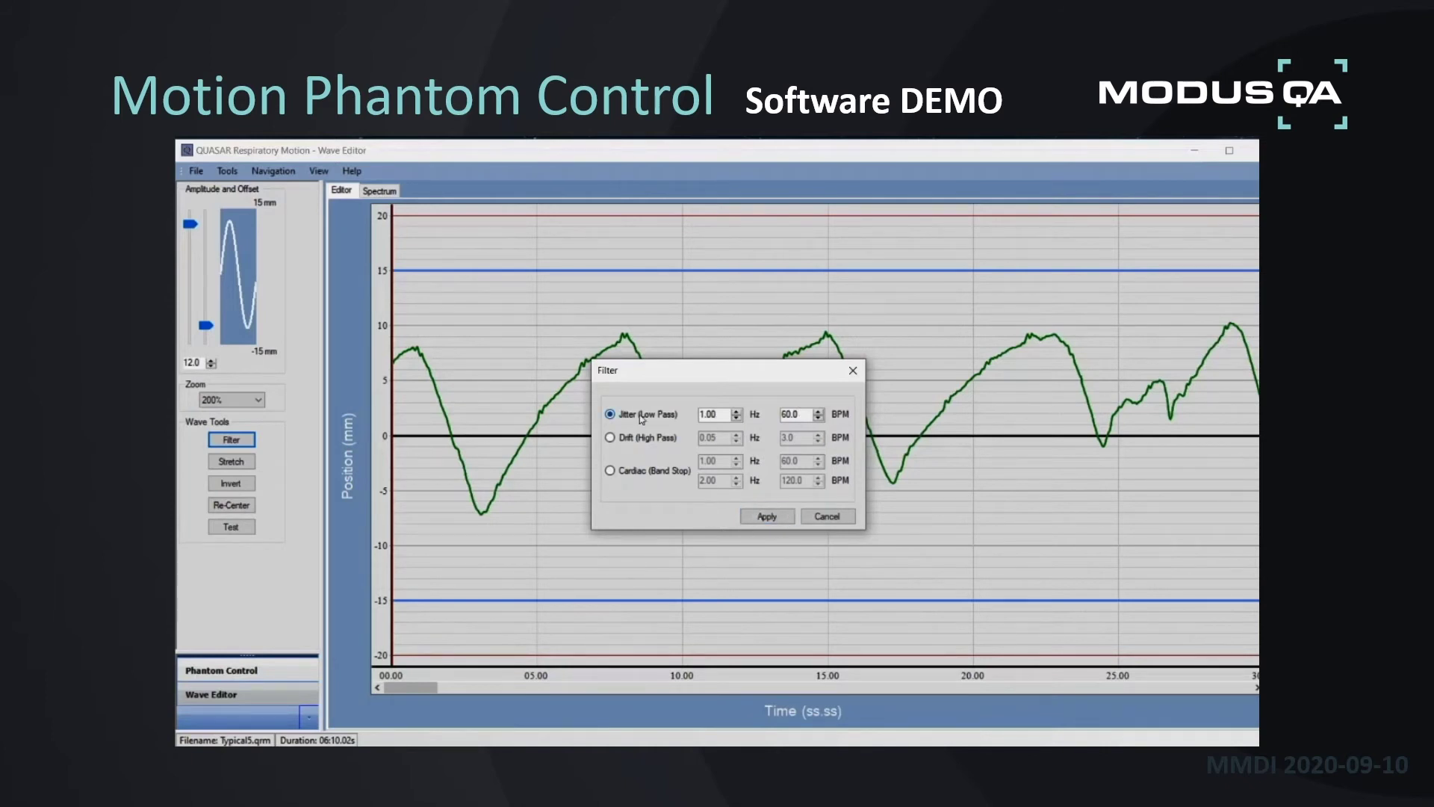
left_click(766, 518)
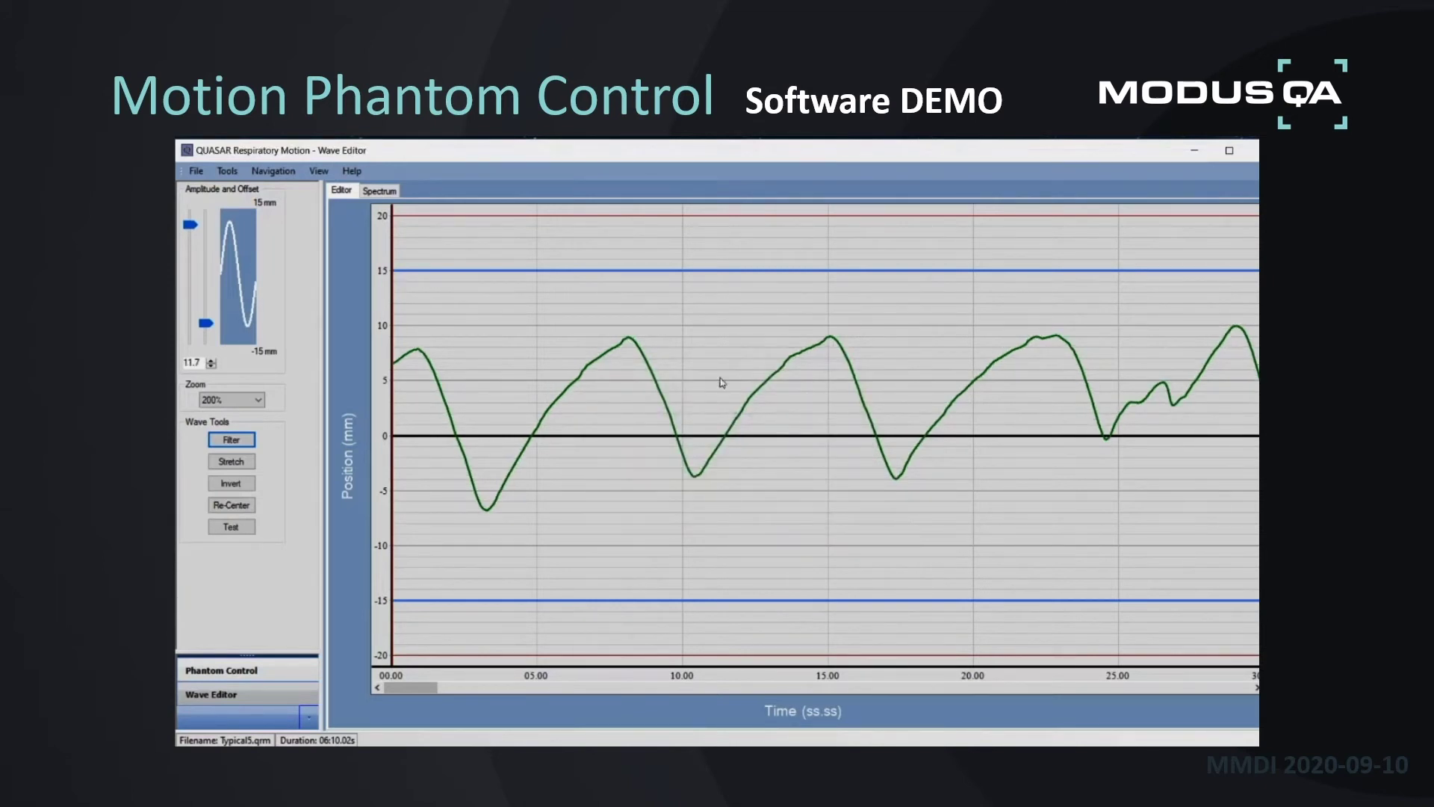
left_click(231, 439)
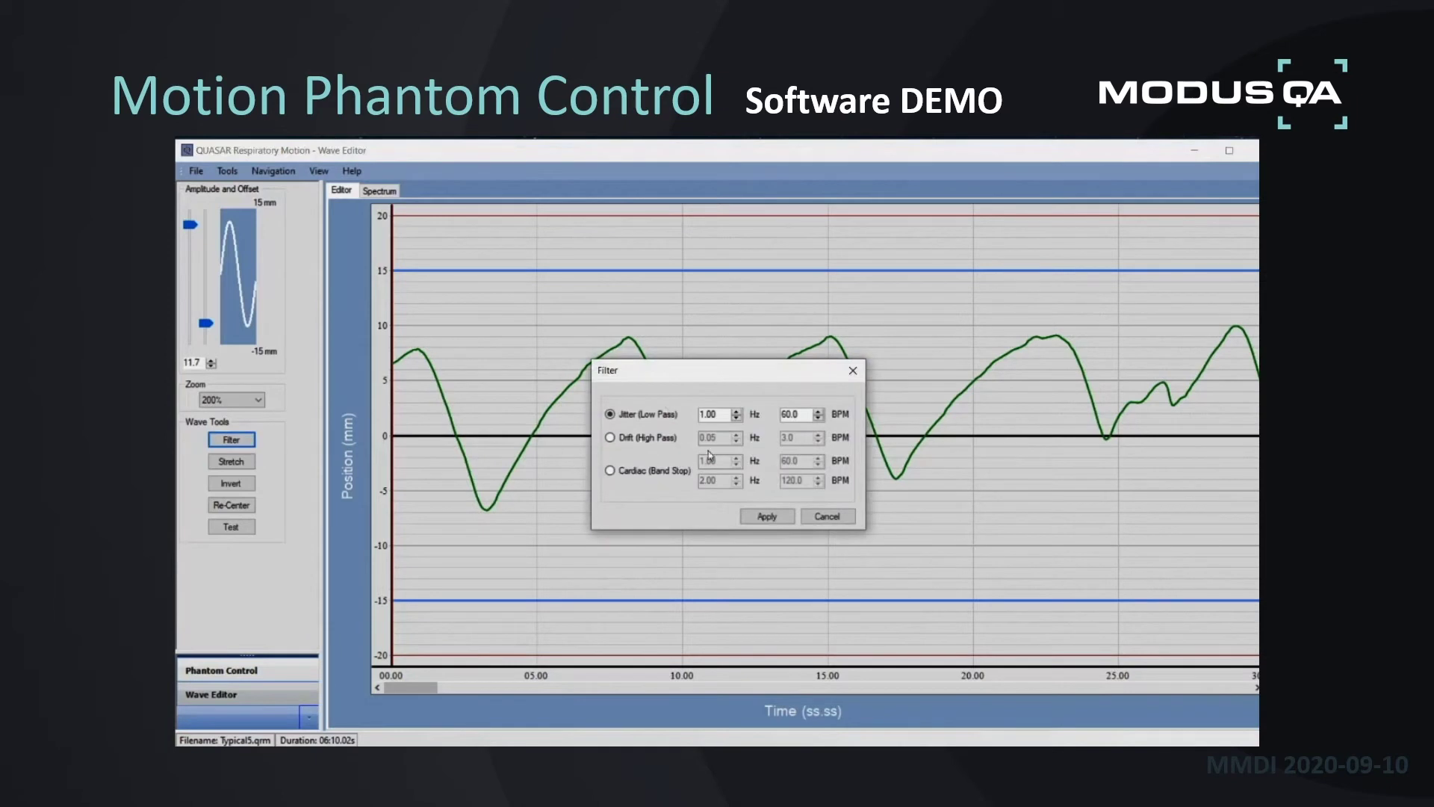
left_click(612, 438)
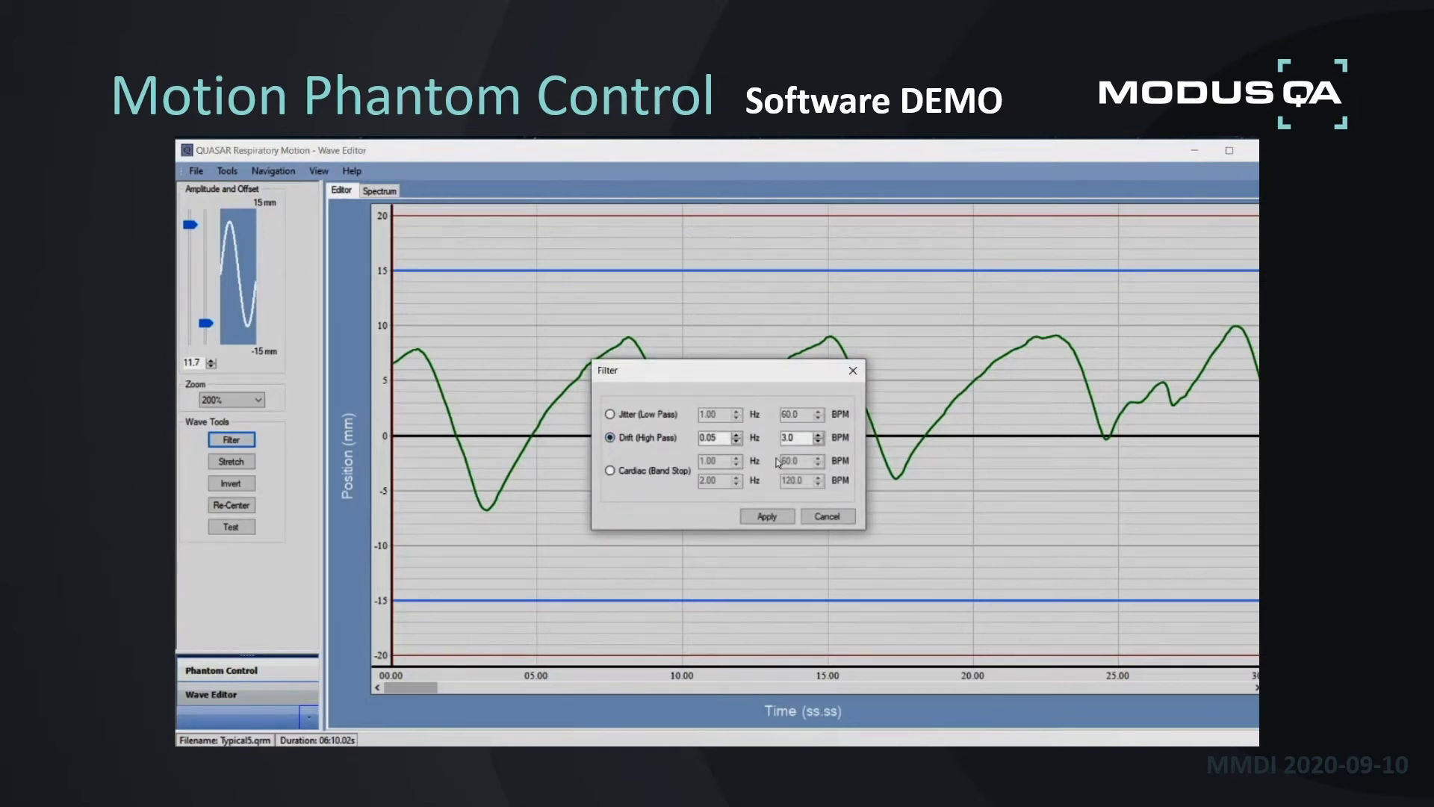
left_click(767, 517)
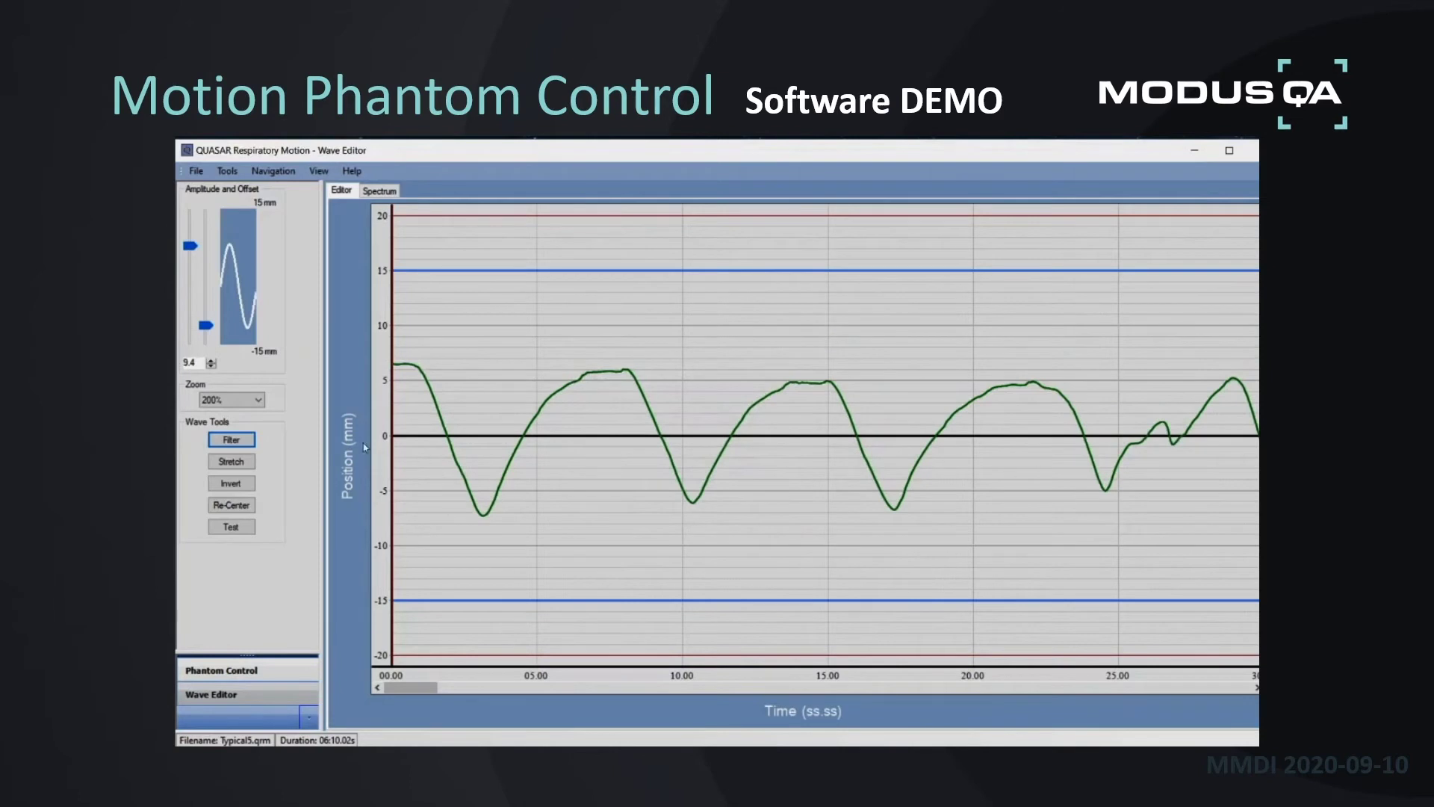
Step: Apply the Cardiac (Band Stop) filter from 1.00 to 2.00 Hz to the waveform
left_click(233, 440)
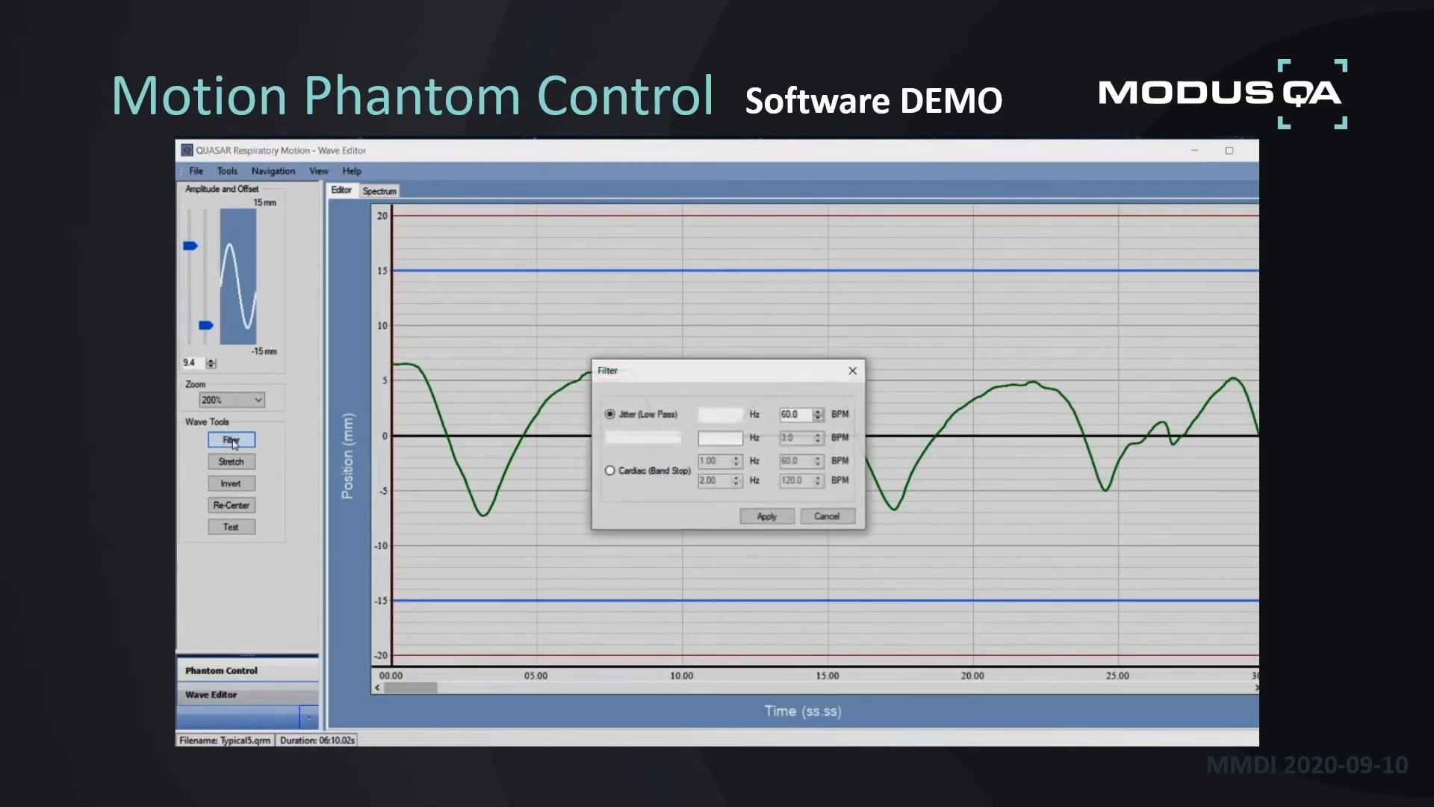
left_click(610, 472)
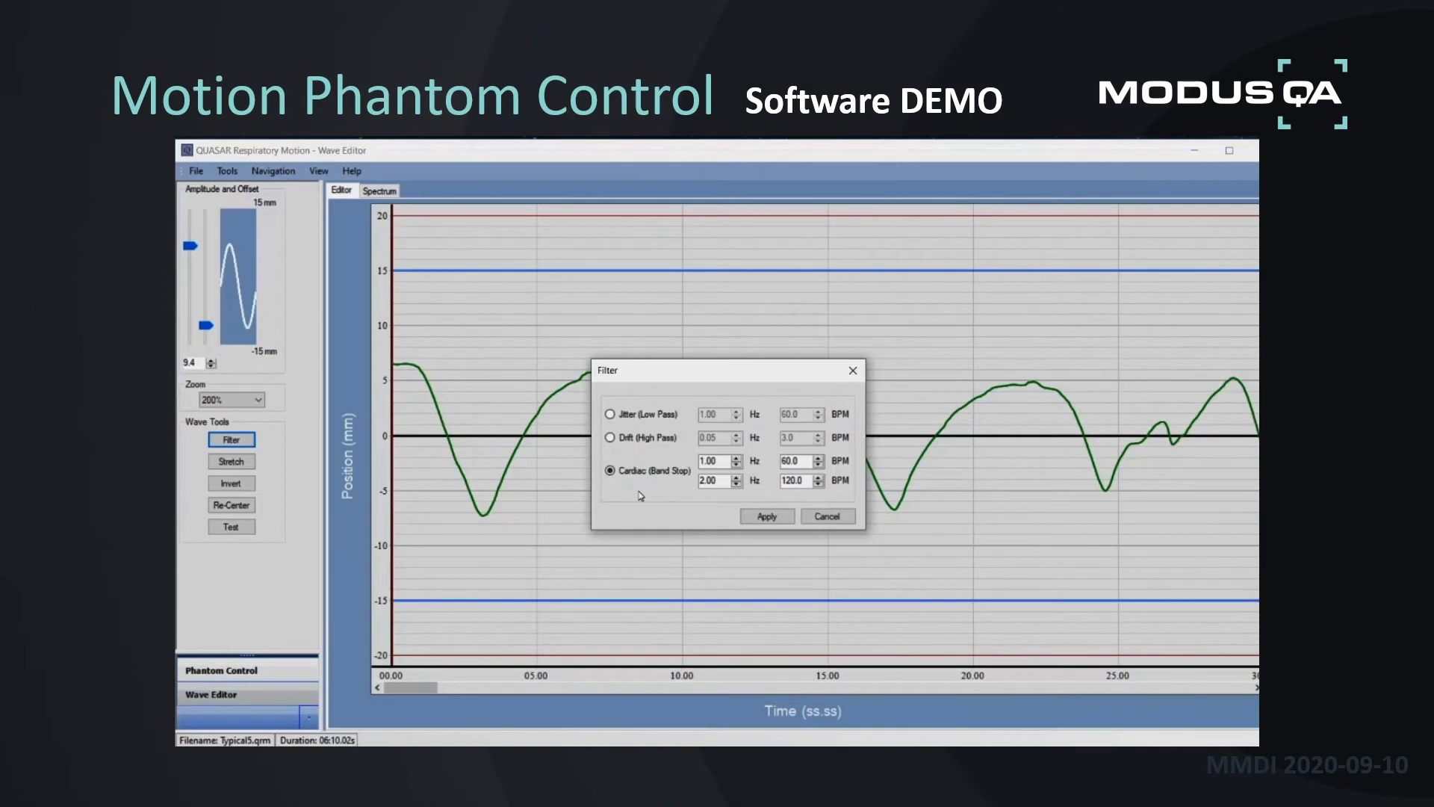
left_click(766, 520)
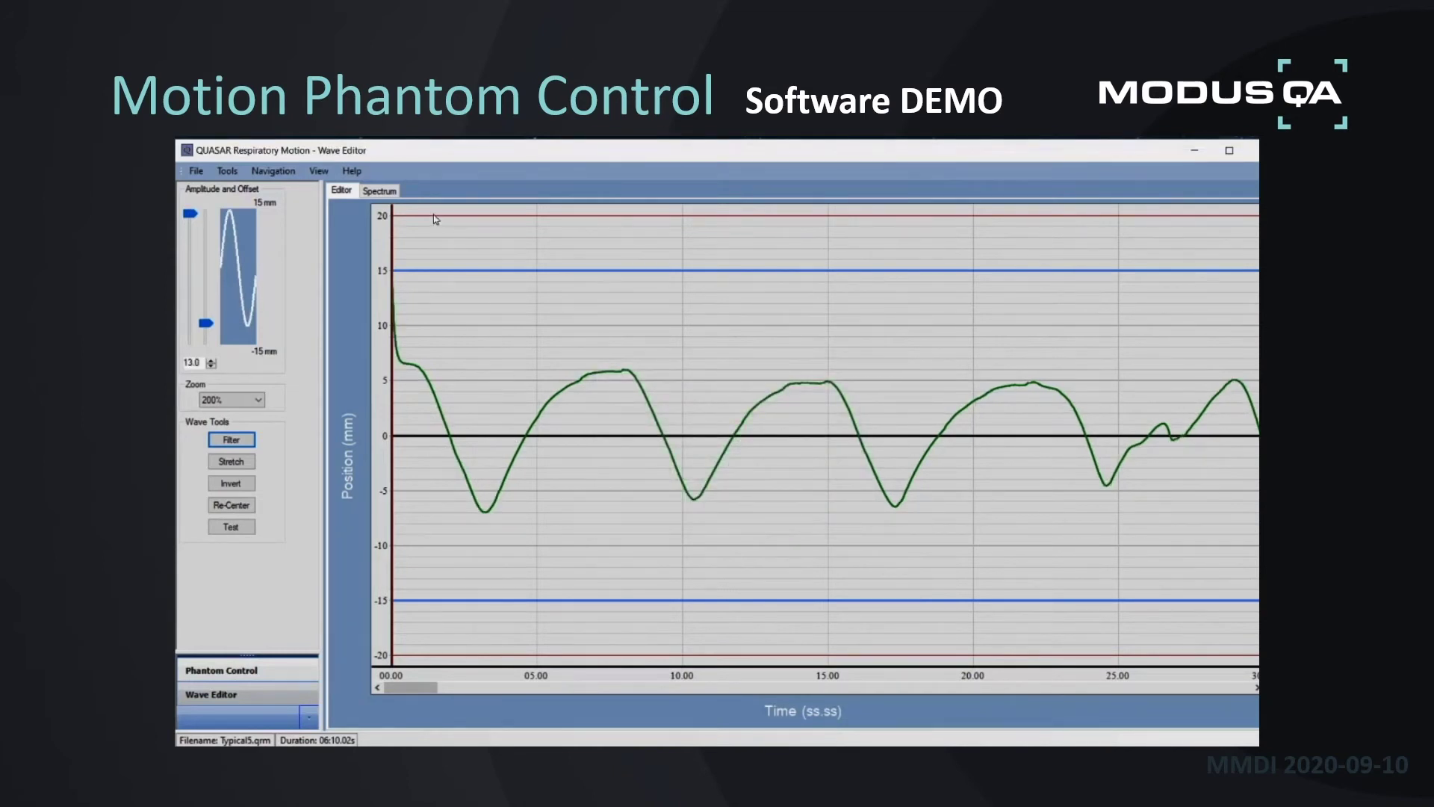
Step: Inspect the filtered waveform's frequency spectrum, then return to the waveform editor view
left_click(392, 193)
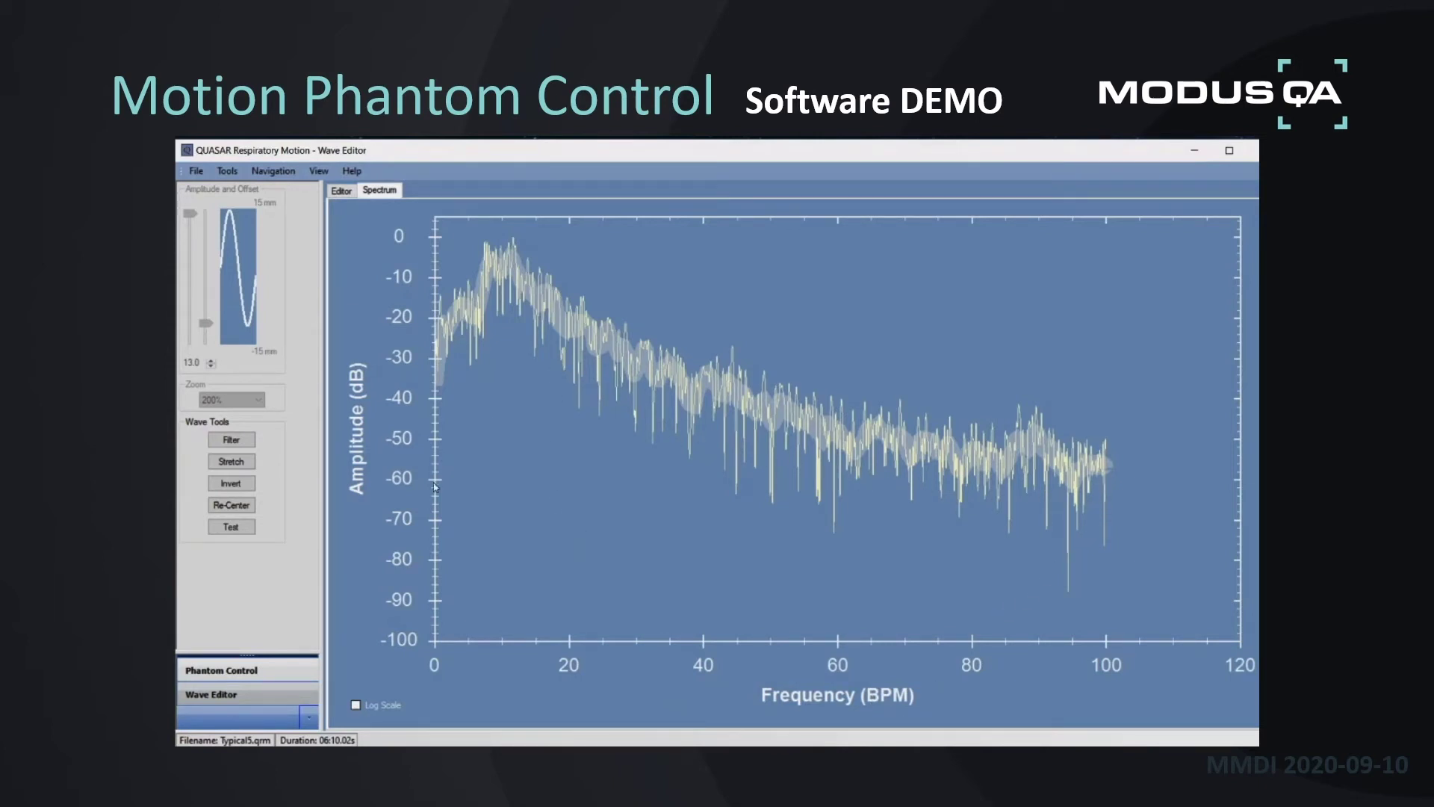
left_click(341, 192)
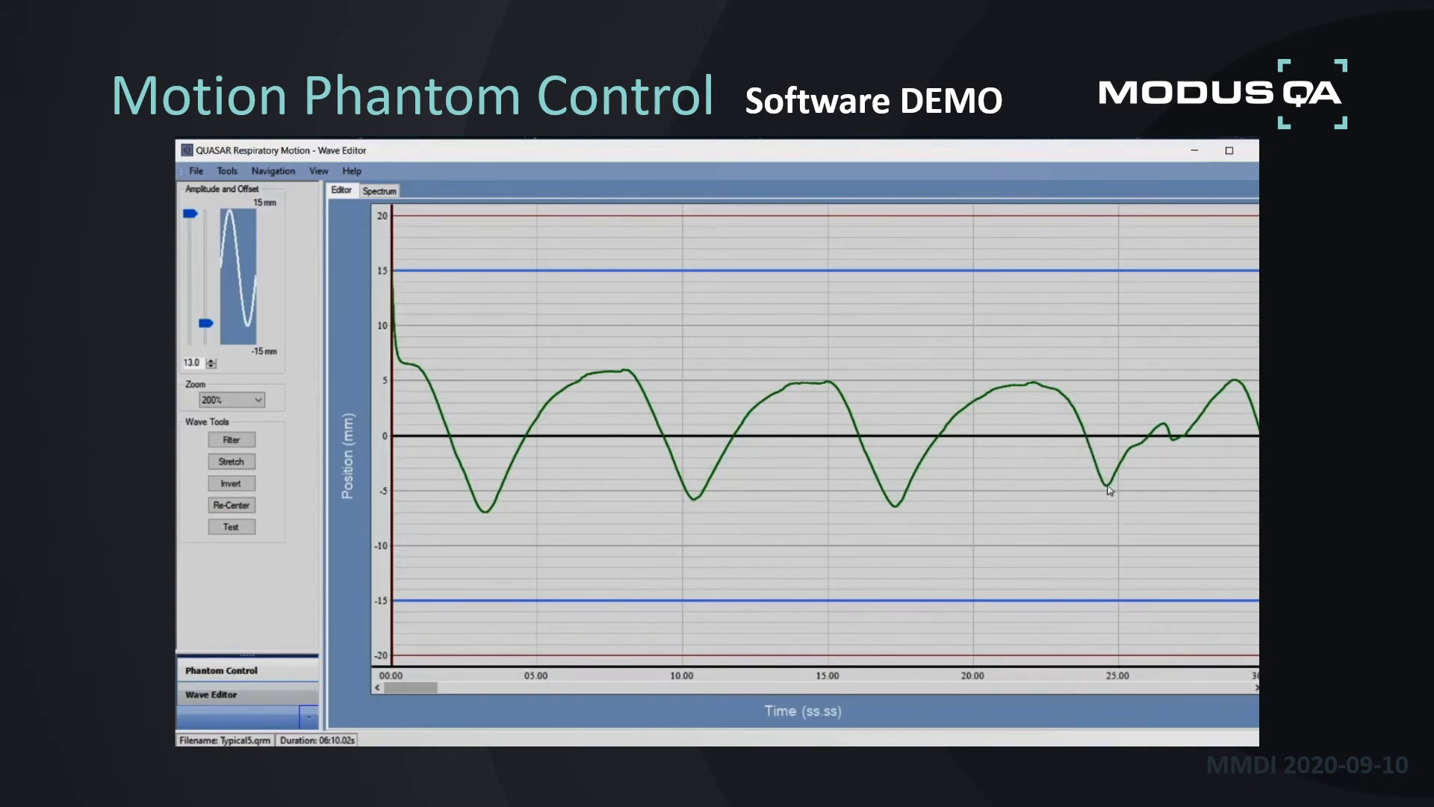
Step: Cut the irregular breath between about 24 and 27.5 s and paste it back at the same point
left_click_drag(1083, 441, 1191, 449)
right_click(1162, 451)
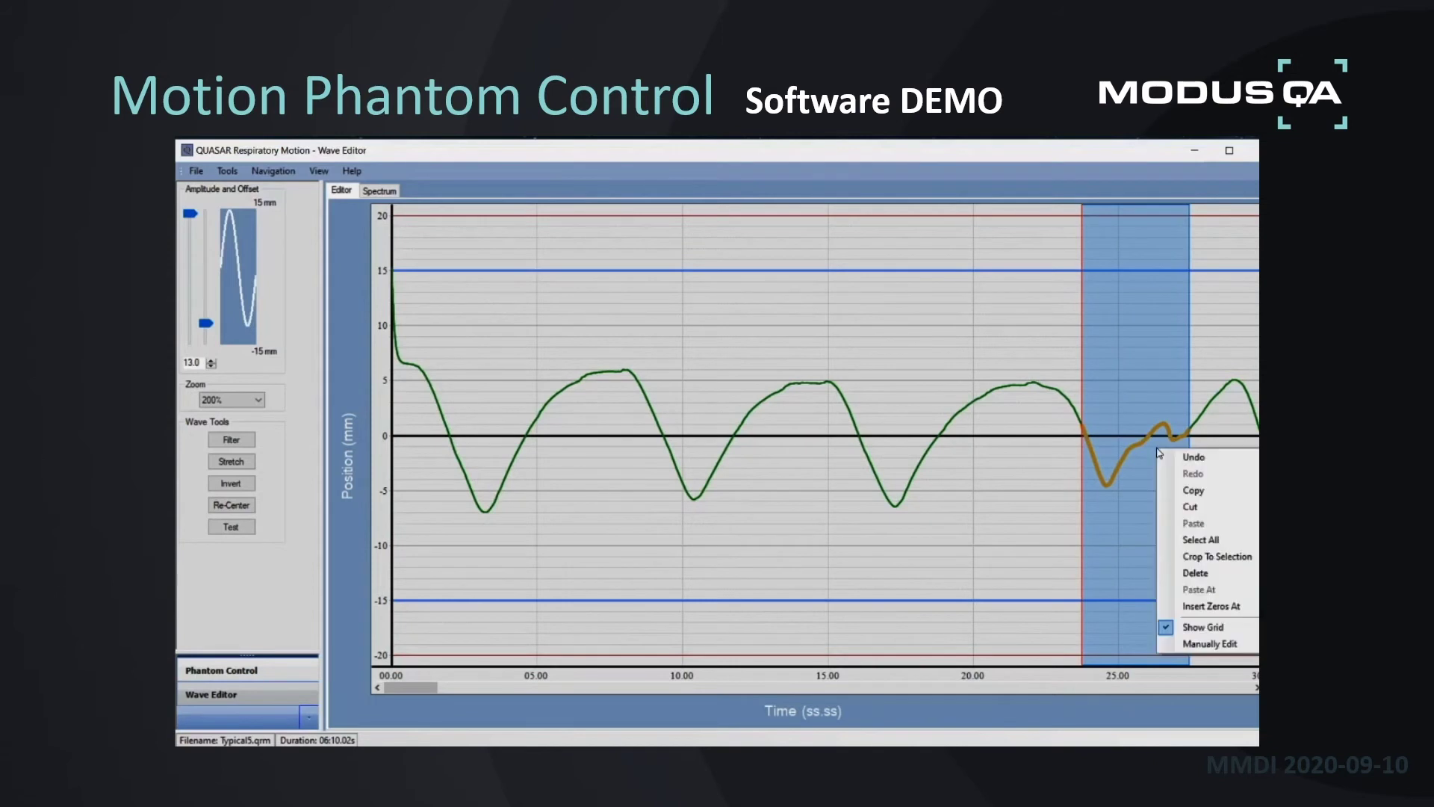
left_click(1200, 508)
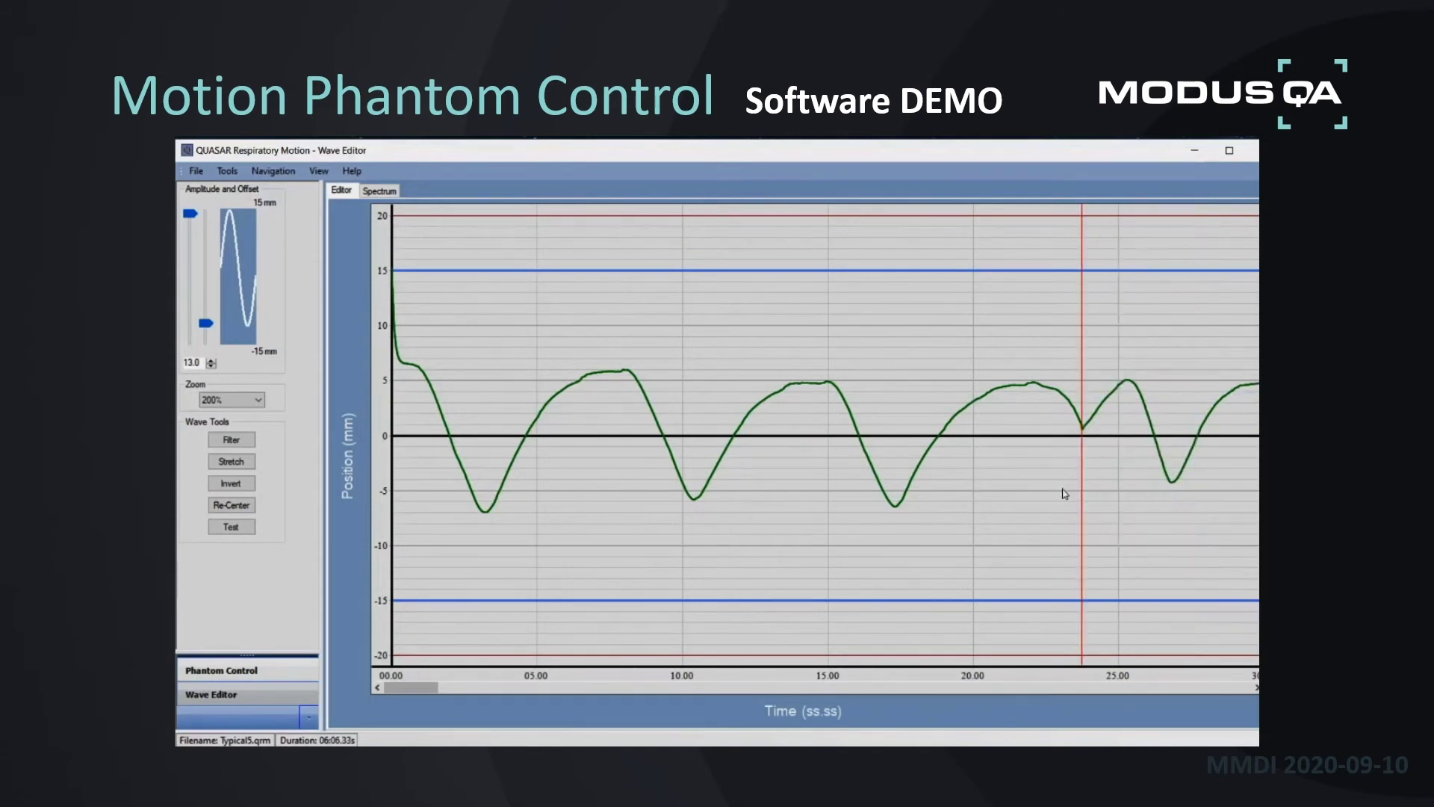
key("ctrl+v")
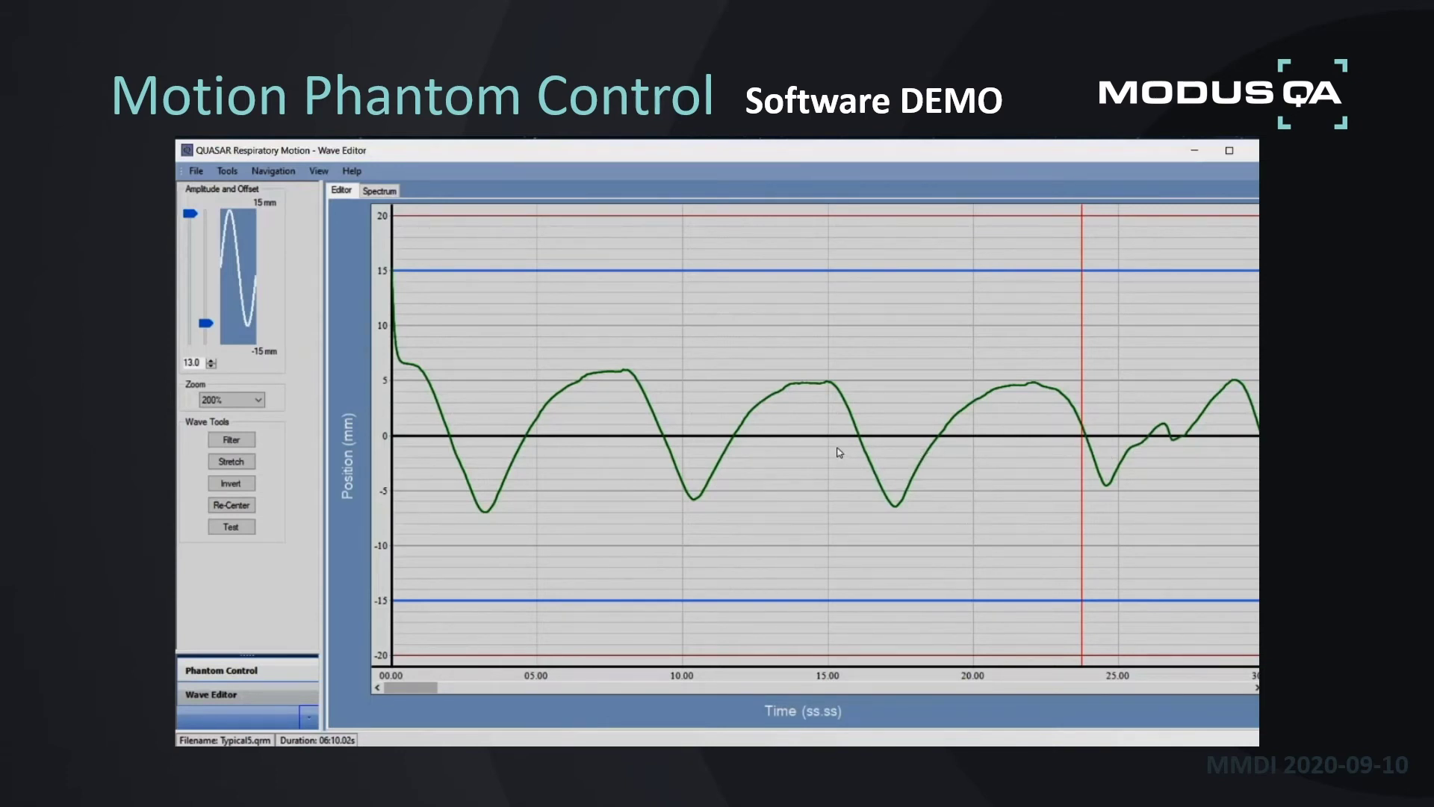
Step: Copy the waveform section from about 9.5 to 17.8 s and paste it at about 18, 19.7 and 21 s
left_click_drag(668, 438, 908, 471)
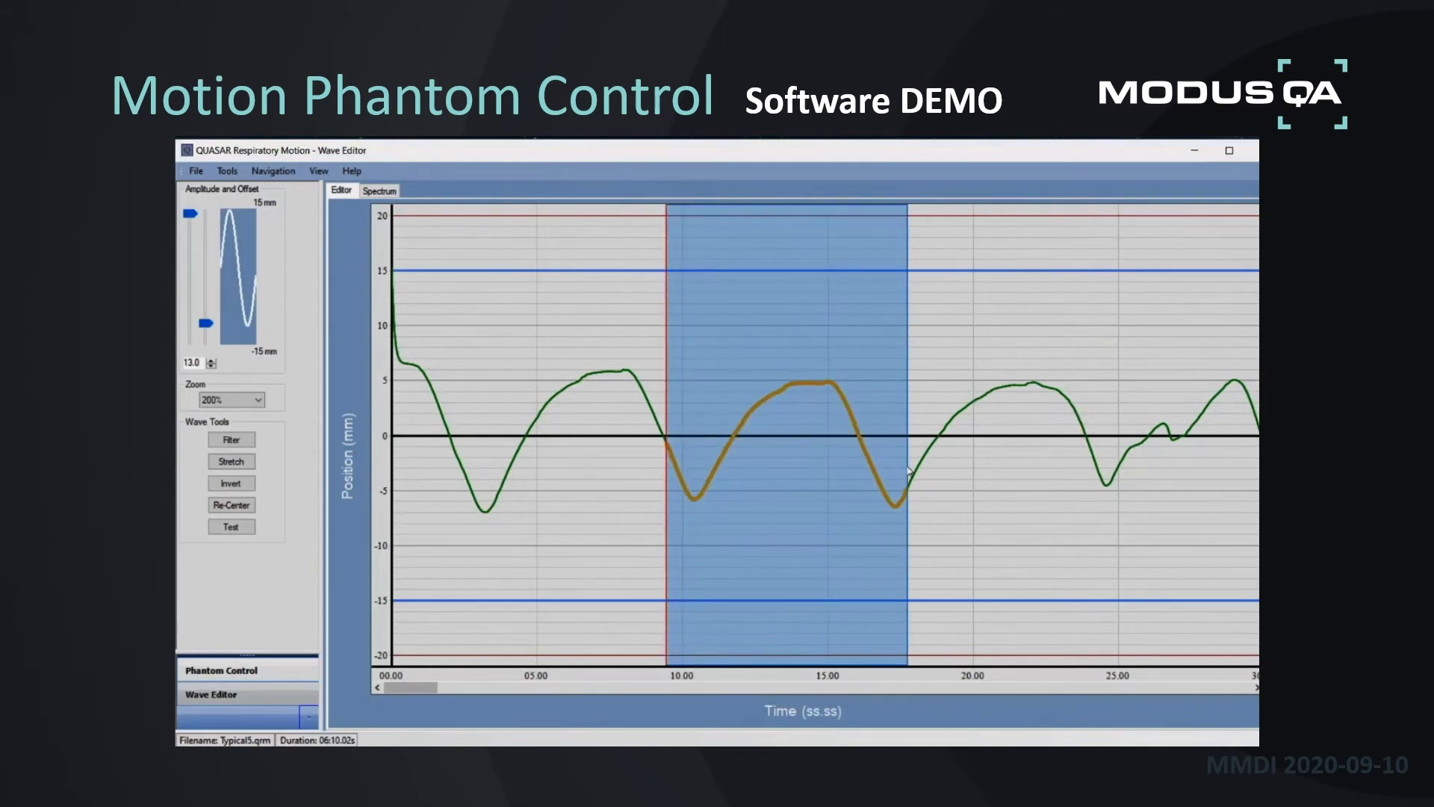
right_click(829, 447)
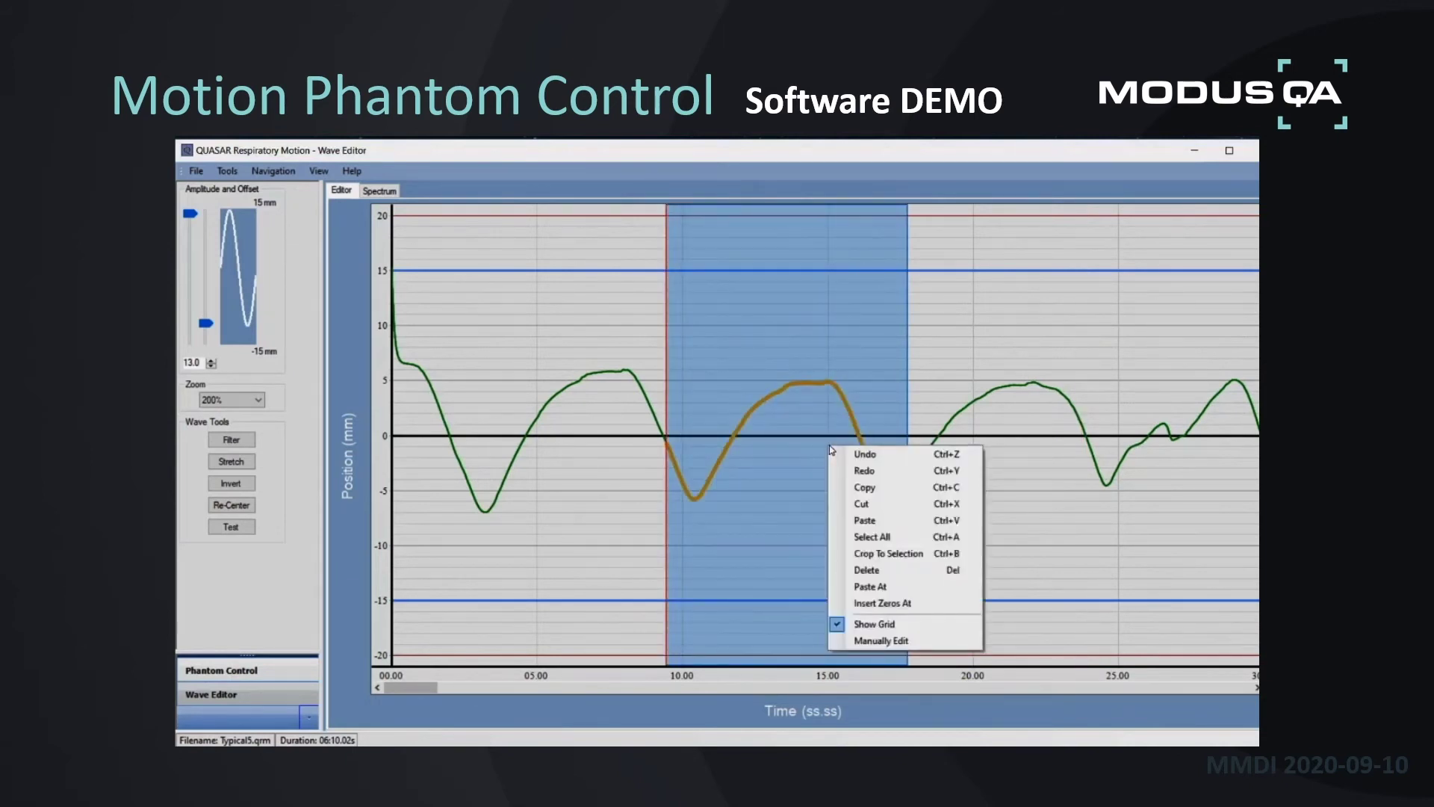
left_click(875, 489)
right_click(917, 442)
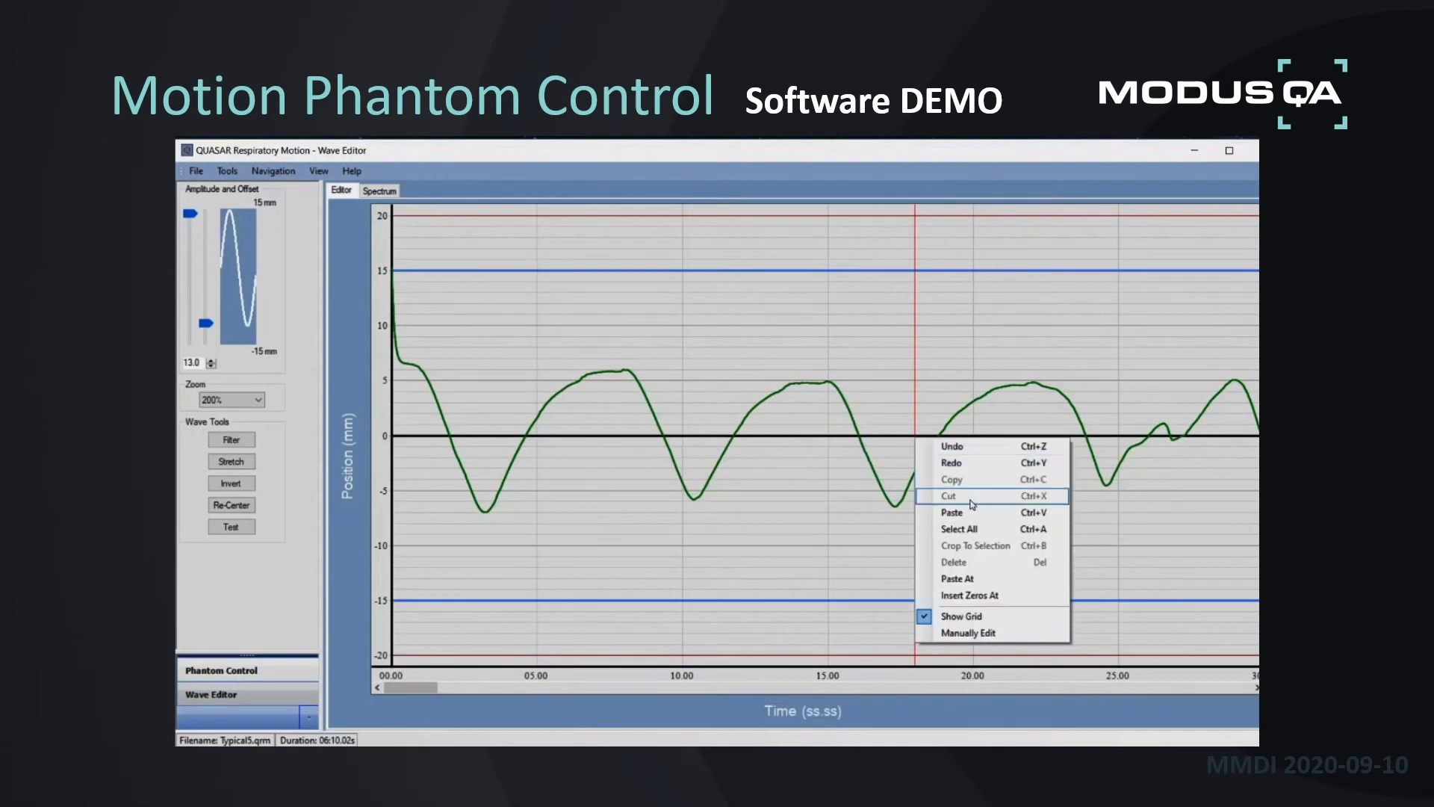
left_click(969, 525)
right_click(960, 439)
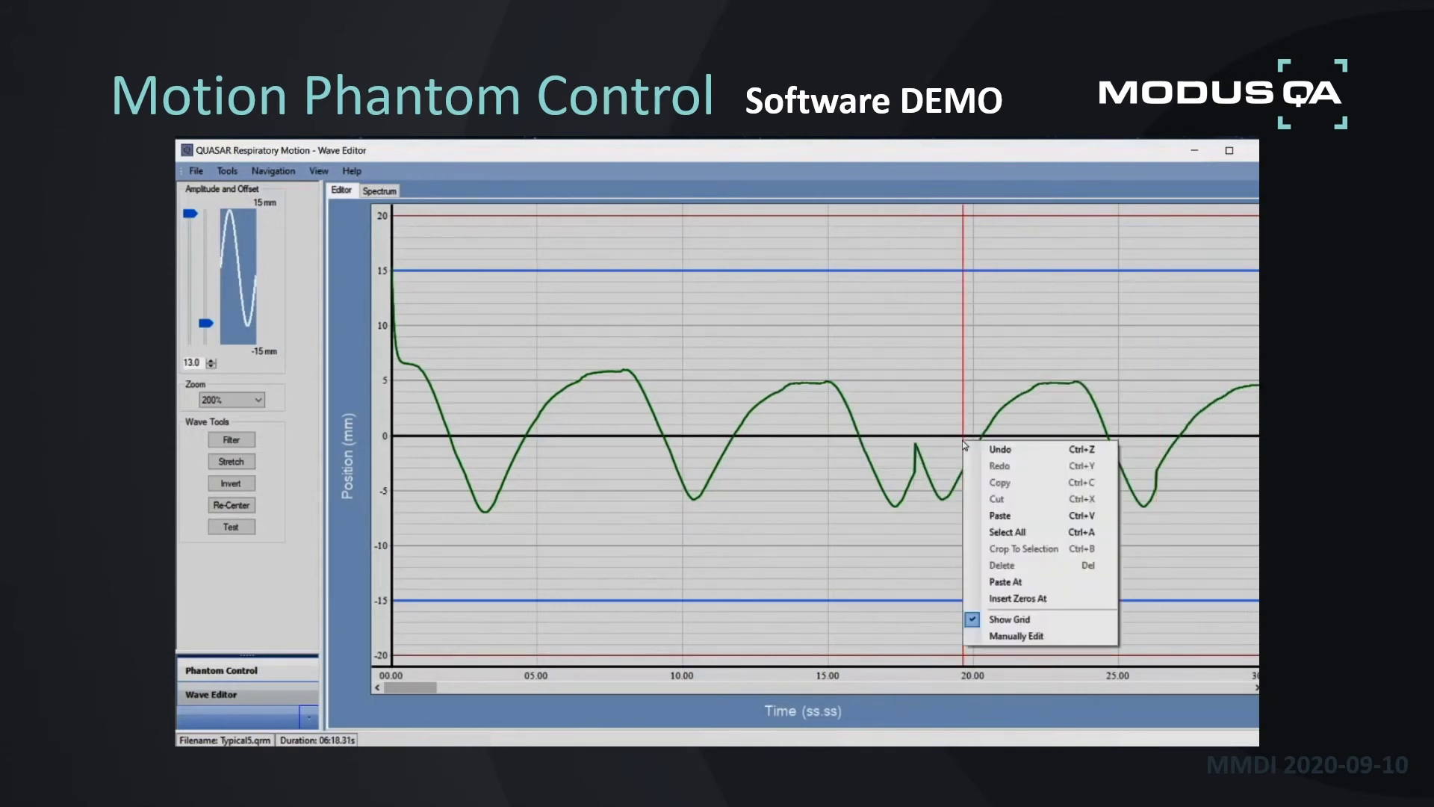
left_click(971, 521)
right_click(1010, 453)
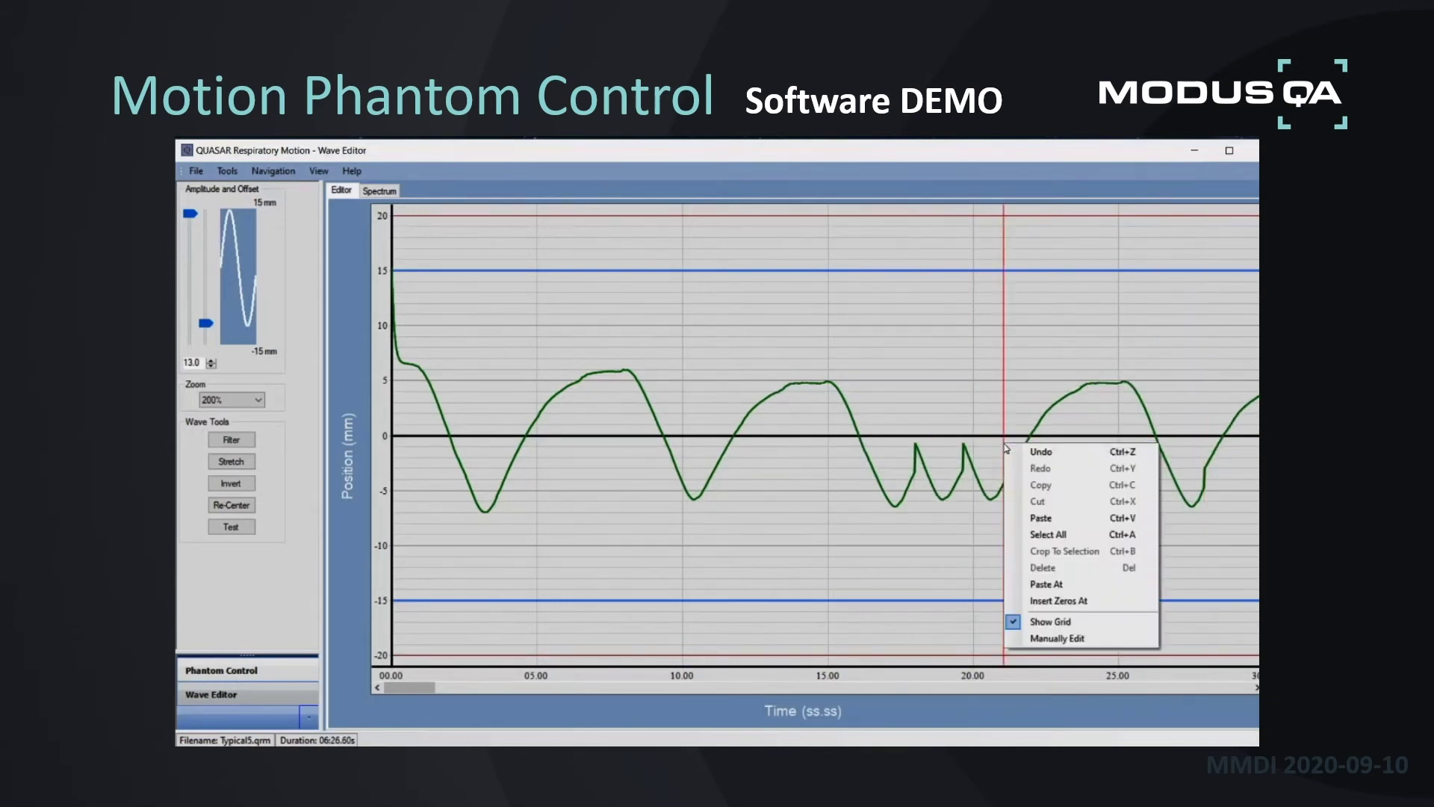
left_click(1061, 522)
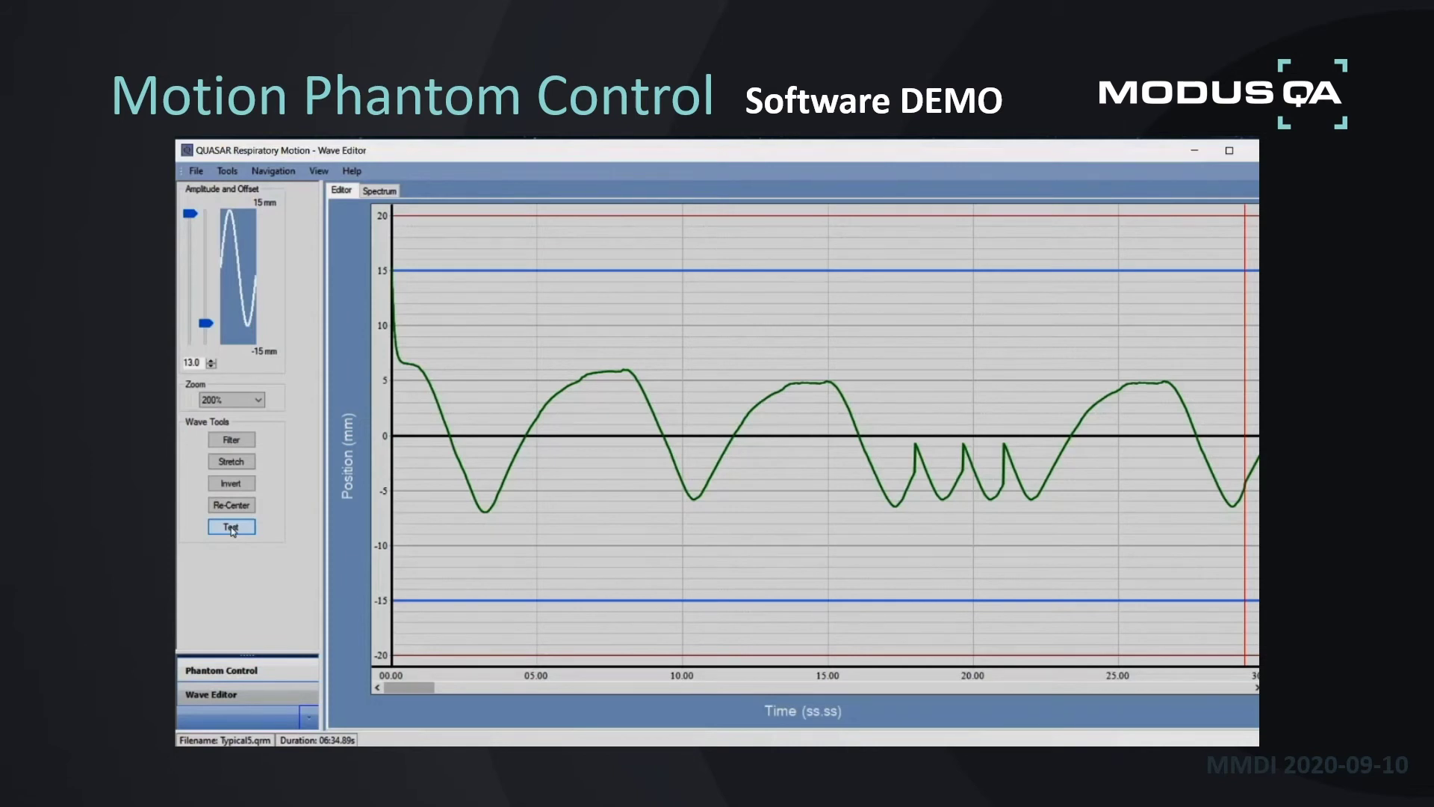
Step: Test the edited wave for regions the phantom cannot process and fix all errors at once
left_click(231, 528)
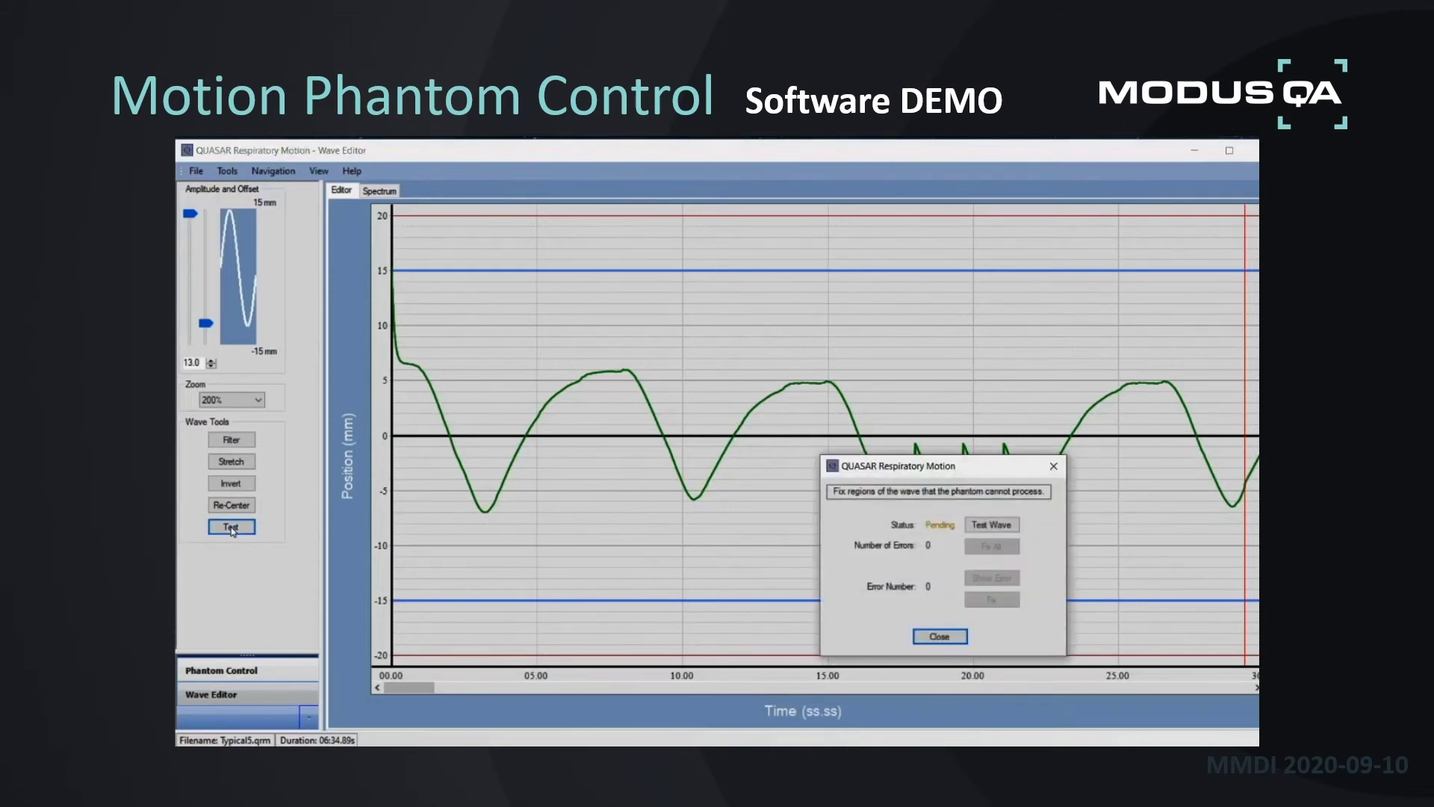
left_click(1005, 526)
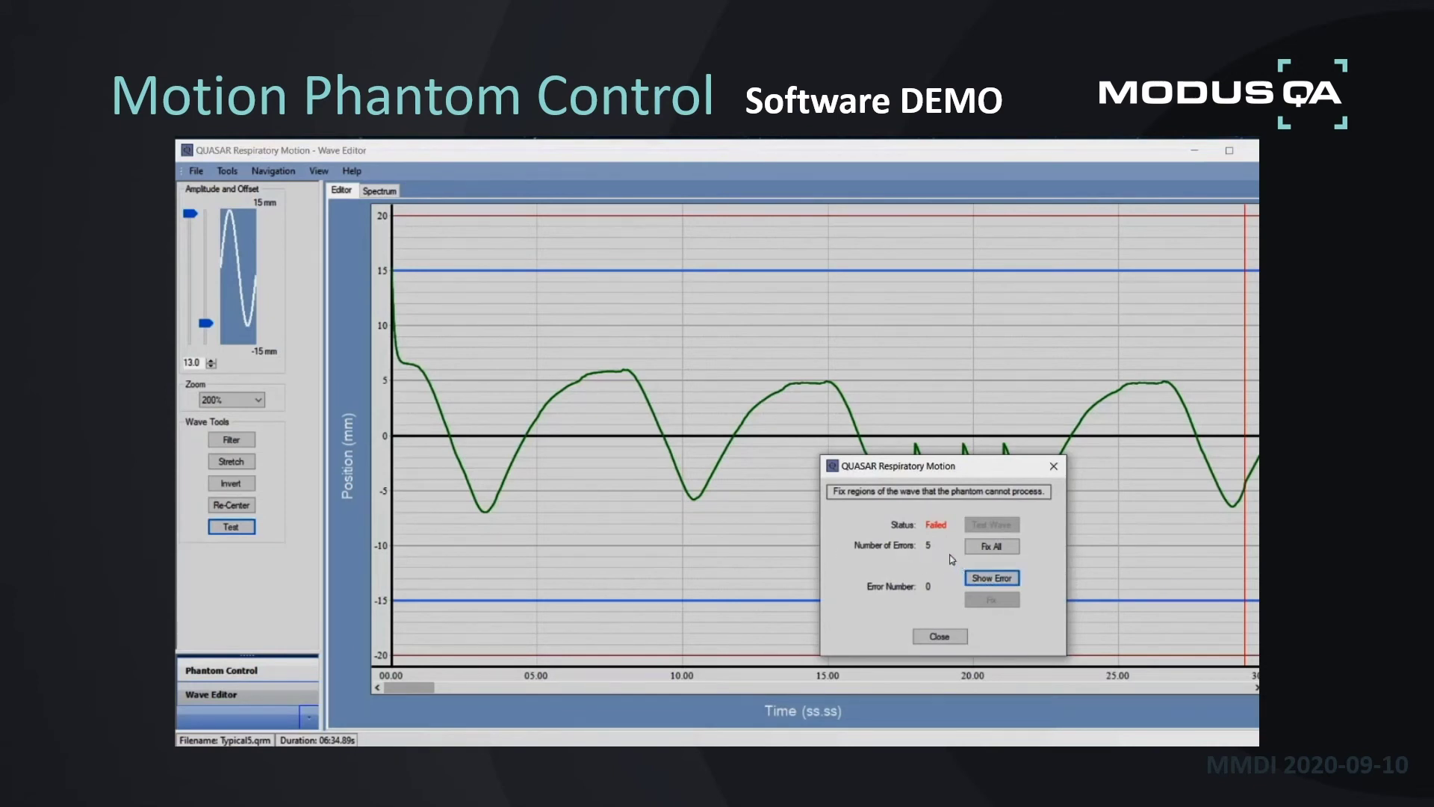
left_click(999, 547)
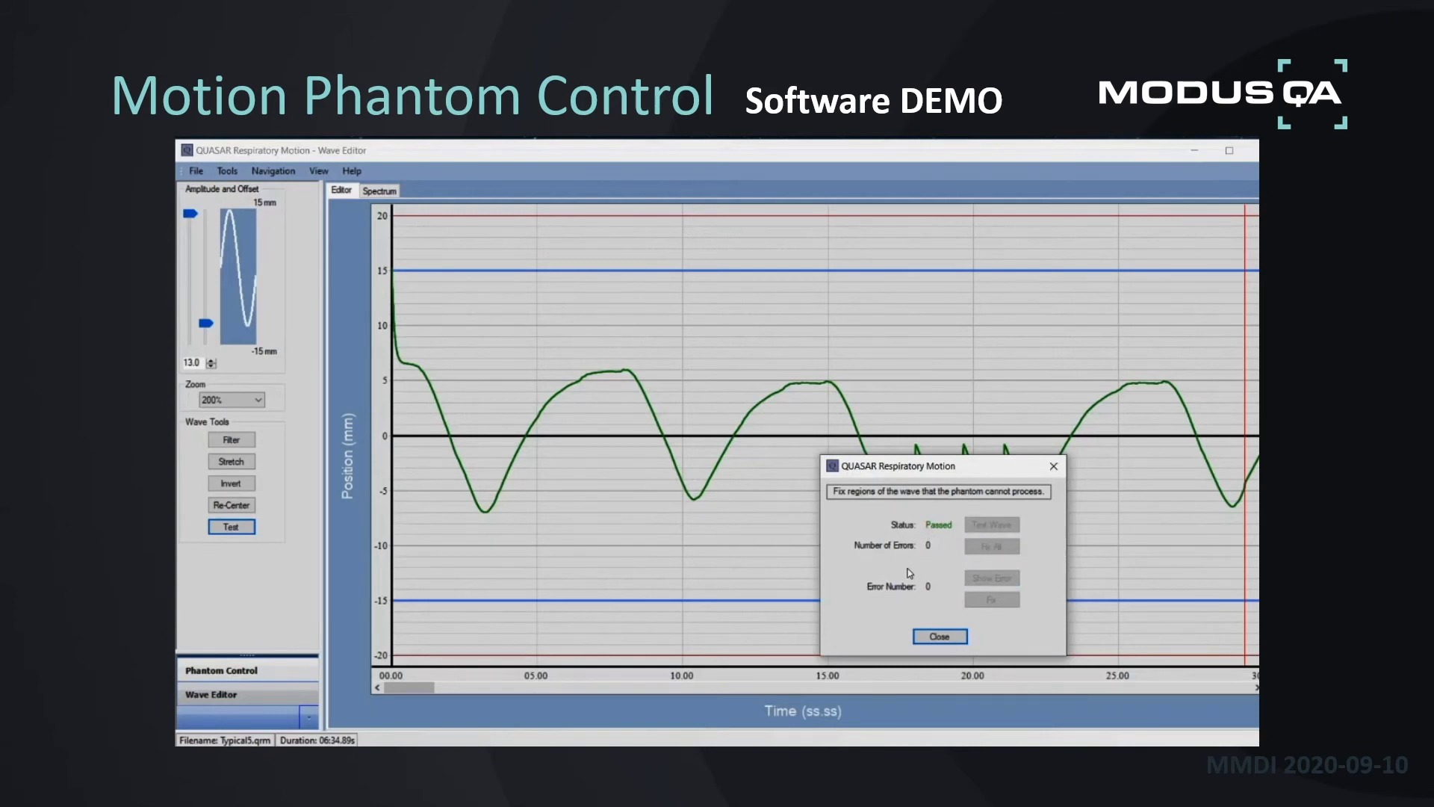
left_click(946, 640)
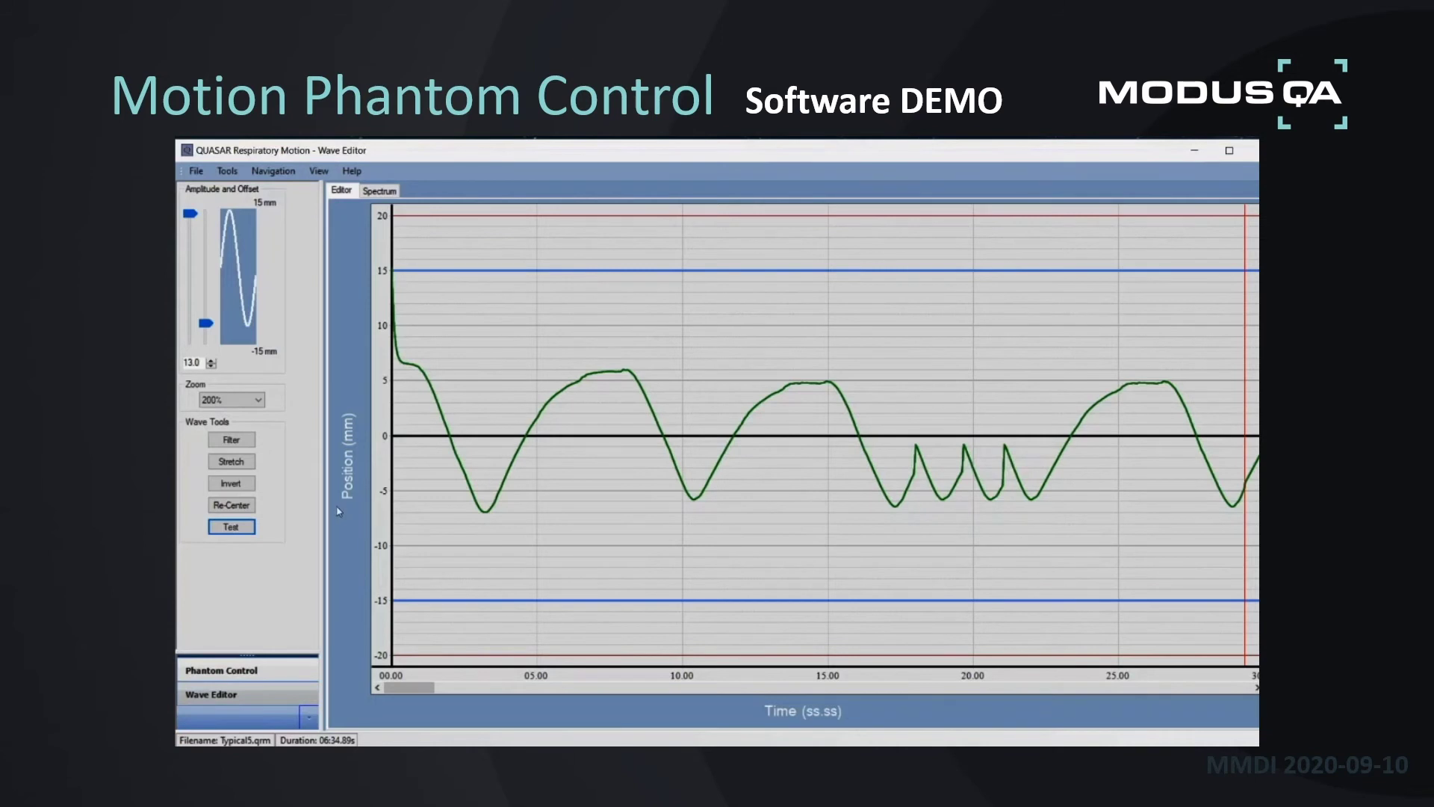
Step: Delete the waveform section with the repeated short peaks, from about 15.5 to 23.4 s
left_click_drag(844, 457, 1071, 469)
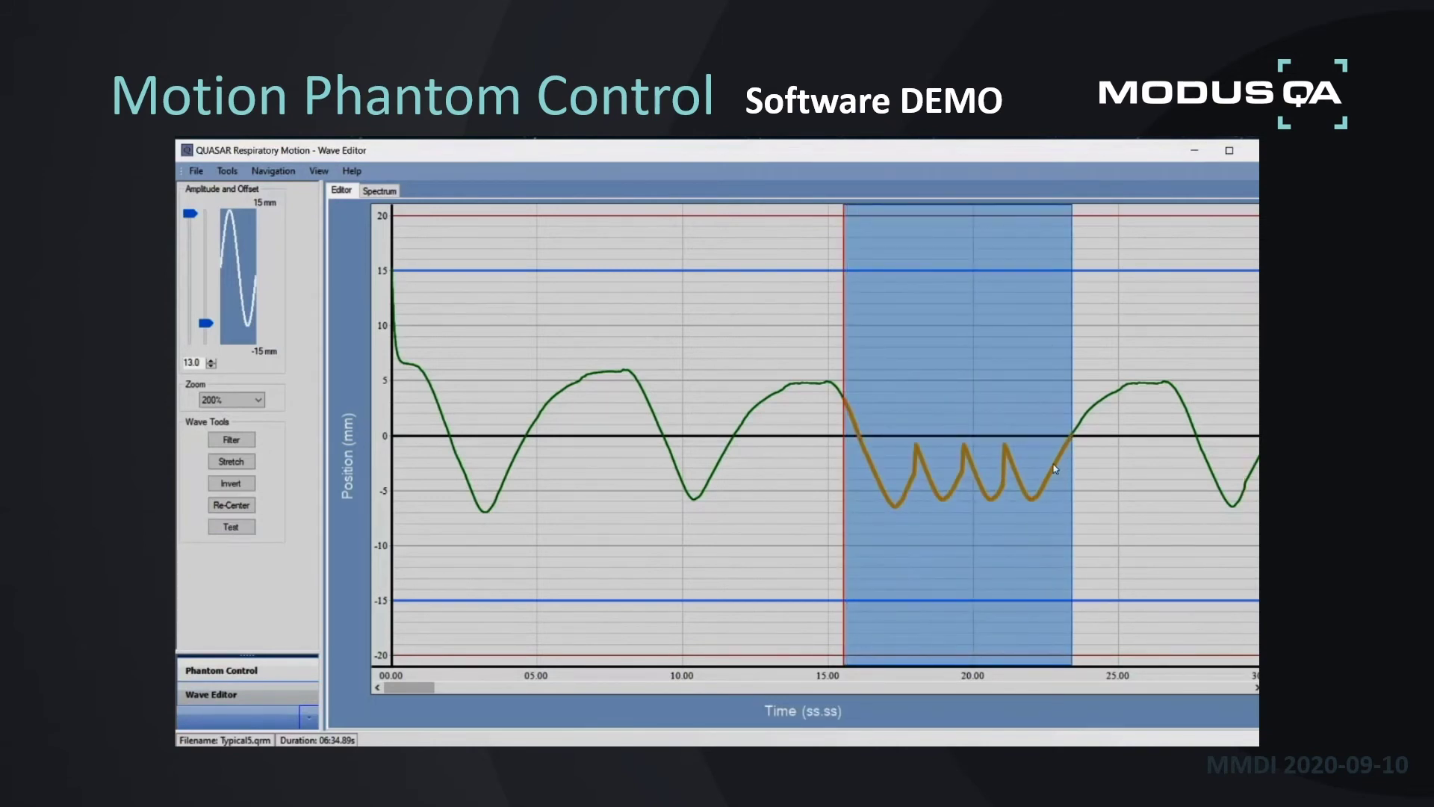
key("Delete")
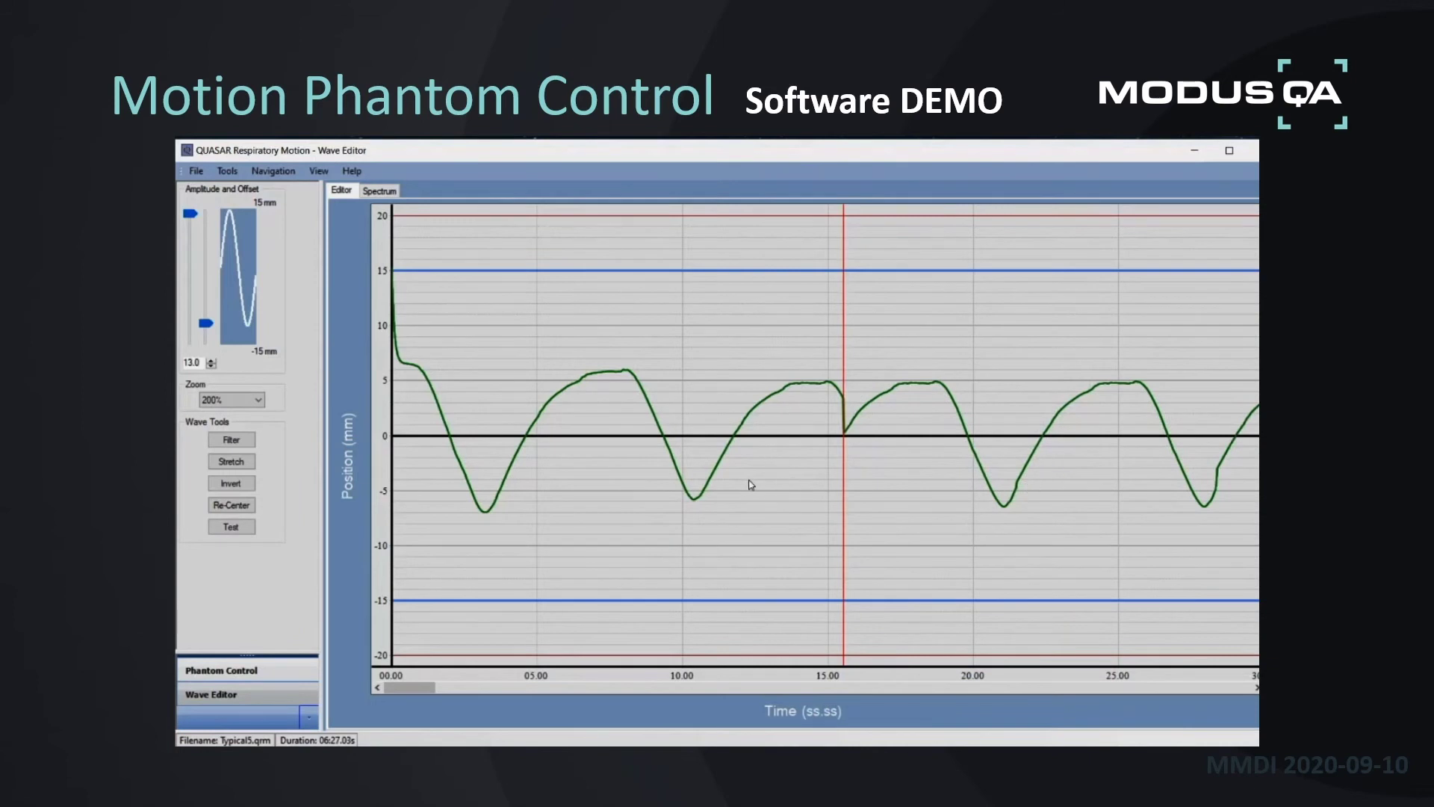
Step: Create an abrupt spike by moving the points at 55.53–55.56 s to about -15 mm and those at 55.57–55.58 s to 15 mm
scroll(756, 478, "down", 5)
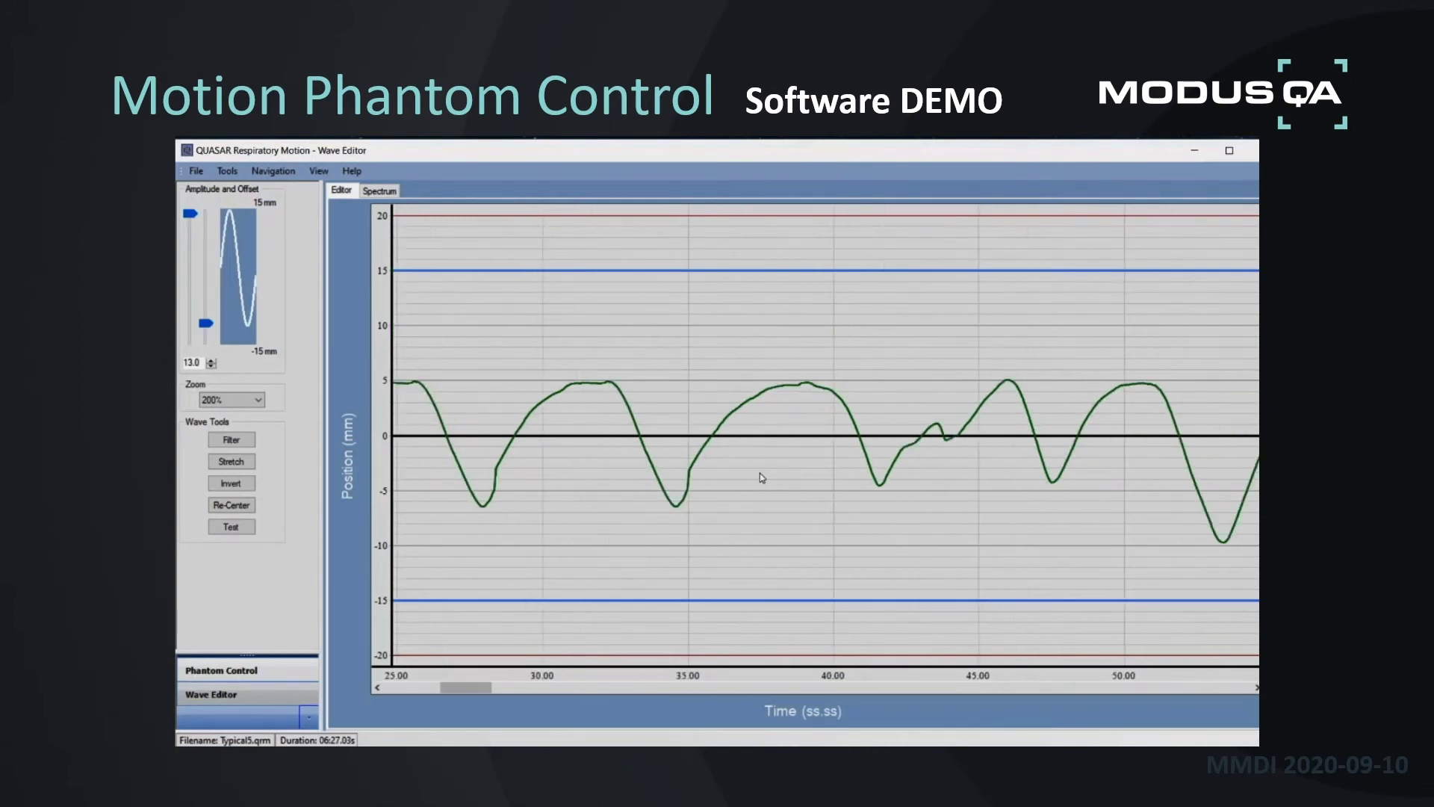
scroll(743, 471, "down", 2)
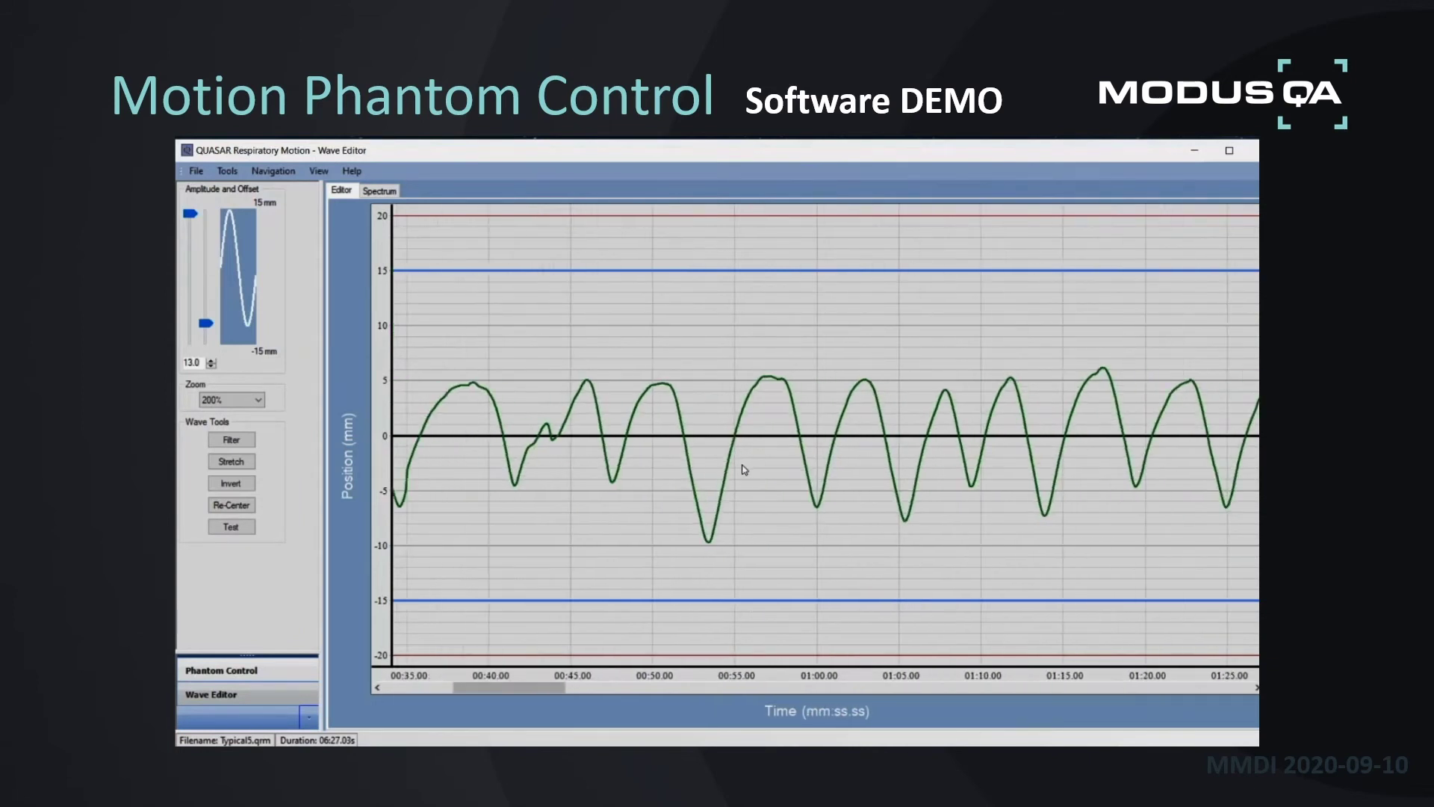
scroll(747, 474, "up", 5)
scroll(753, 478, "up", 8)
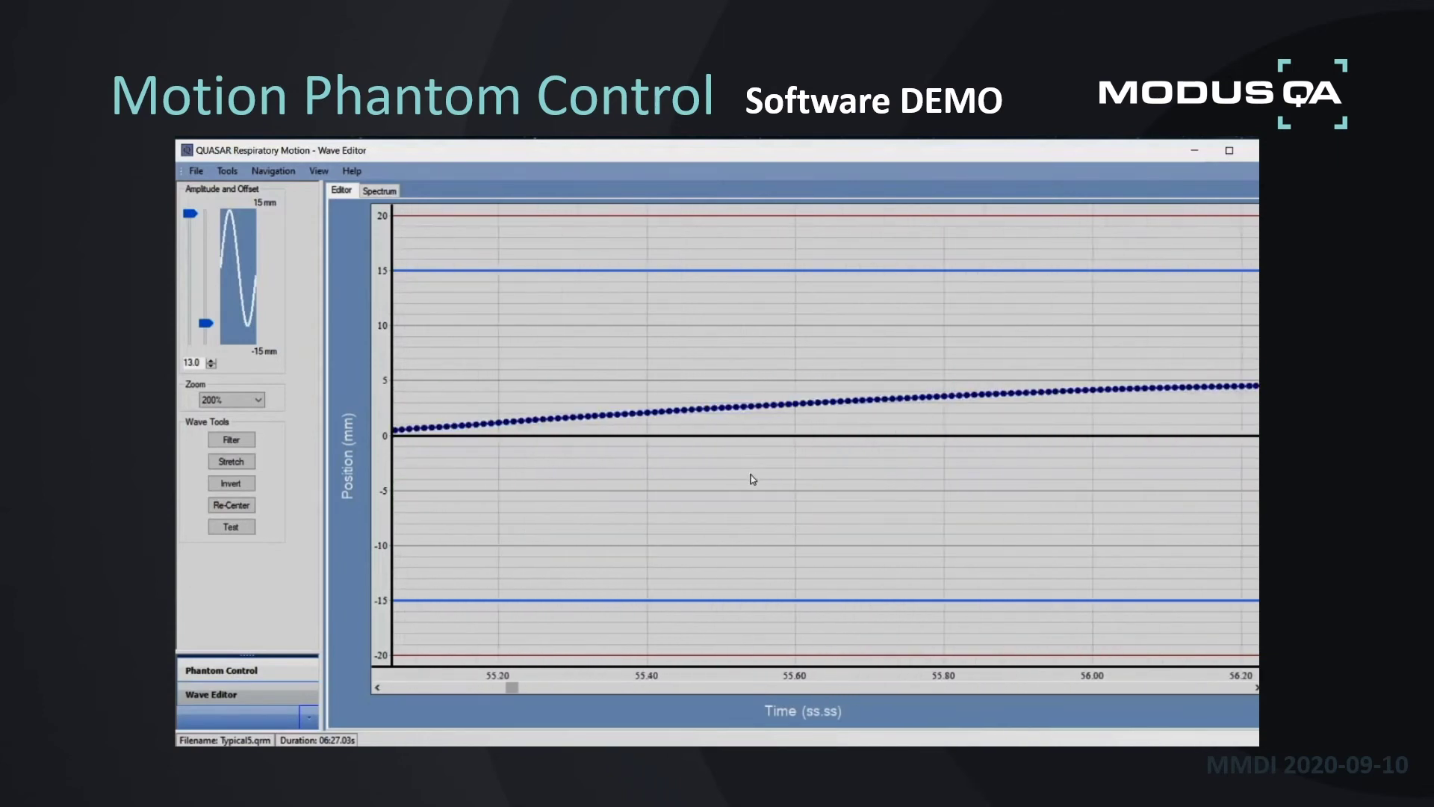
scroll(753, 479, "up", 3)
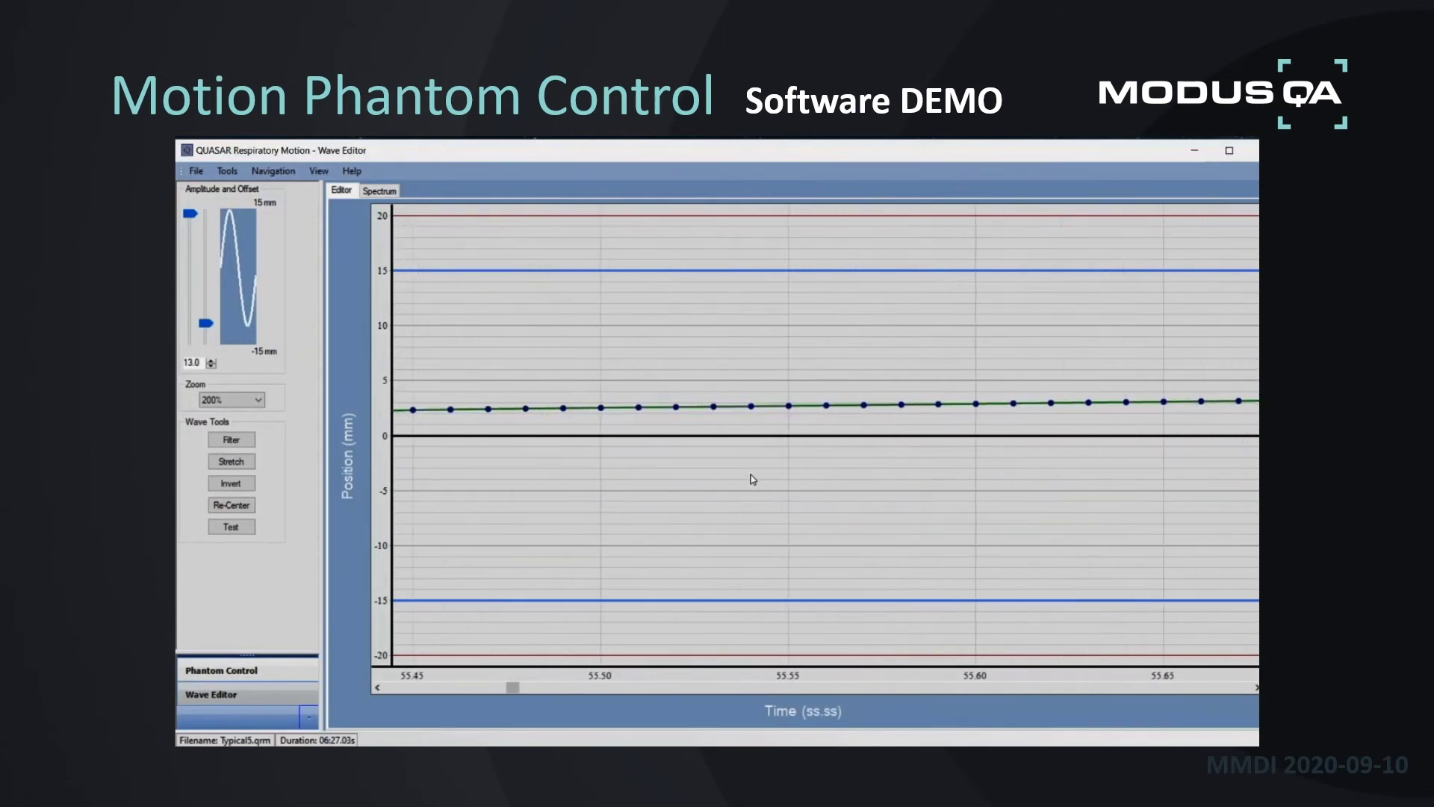
mouse_move(706, 409)
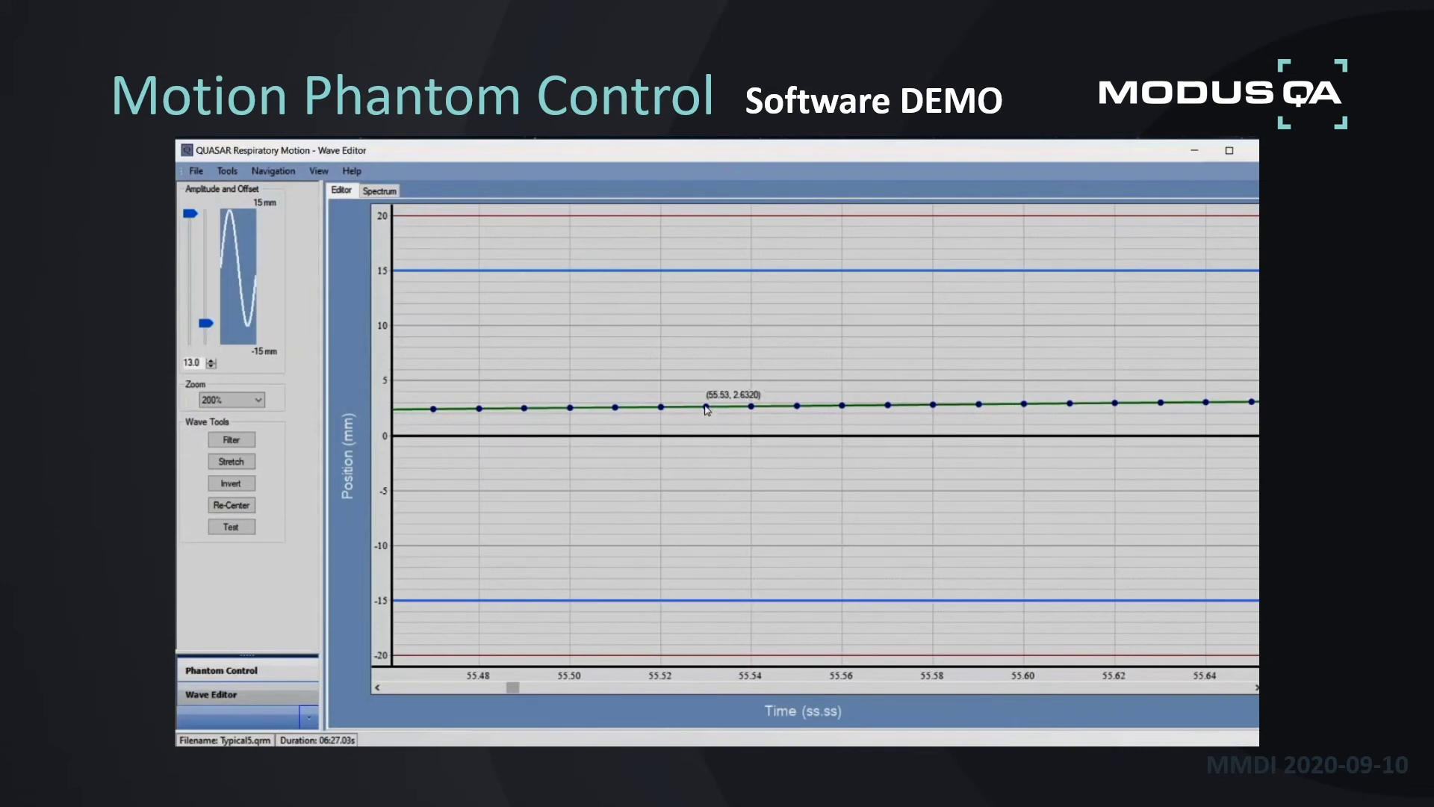
left_click_drag(706, 407, 710, 634)
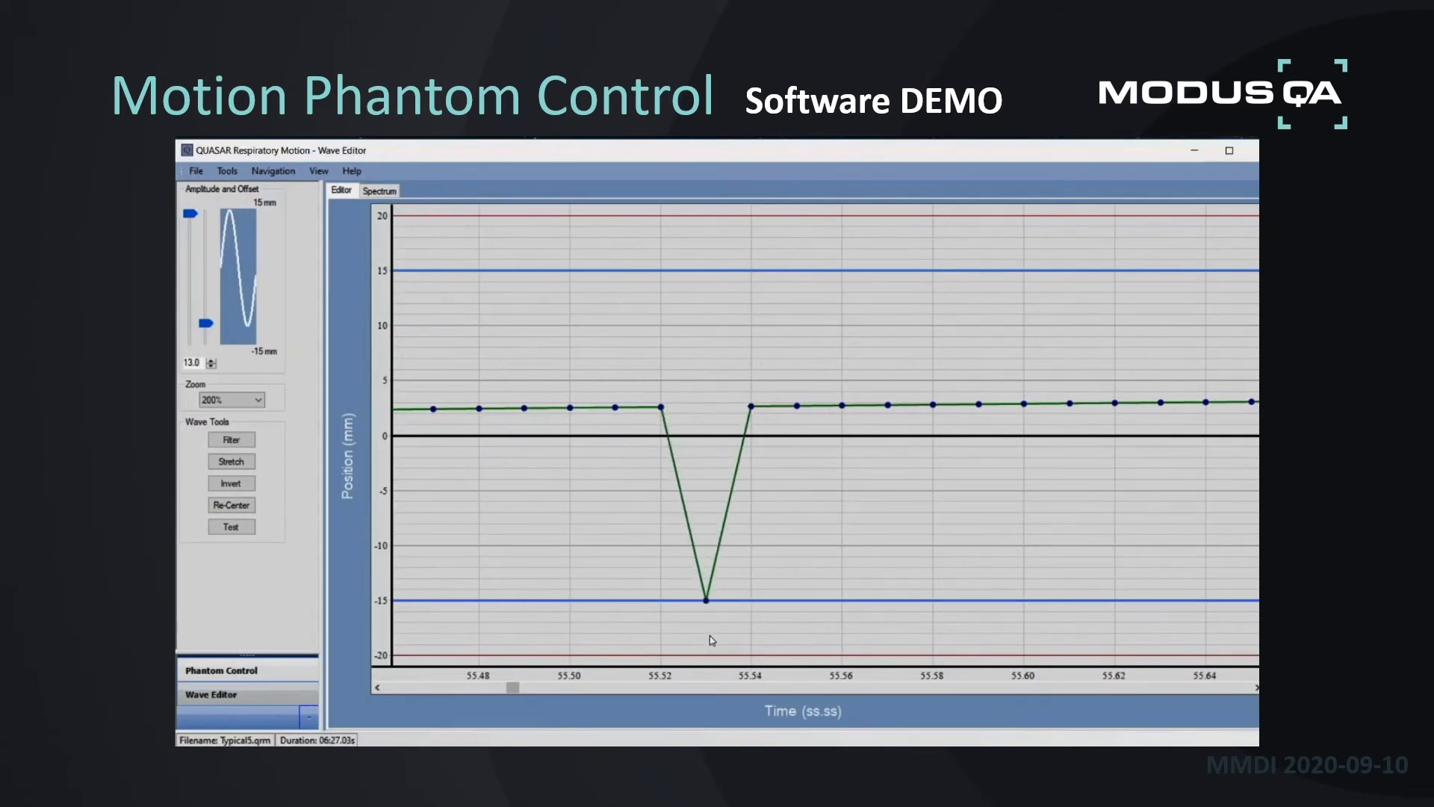
left_click_drag(750, 406, 751, 599)
left_click(803, 460)
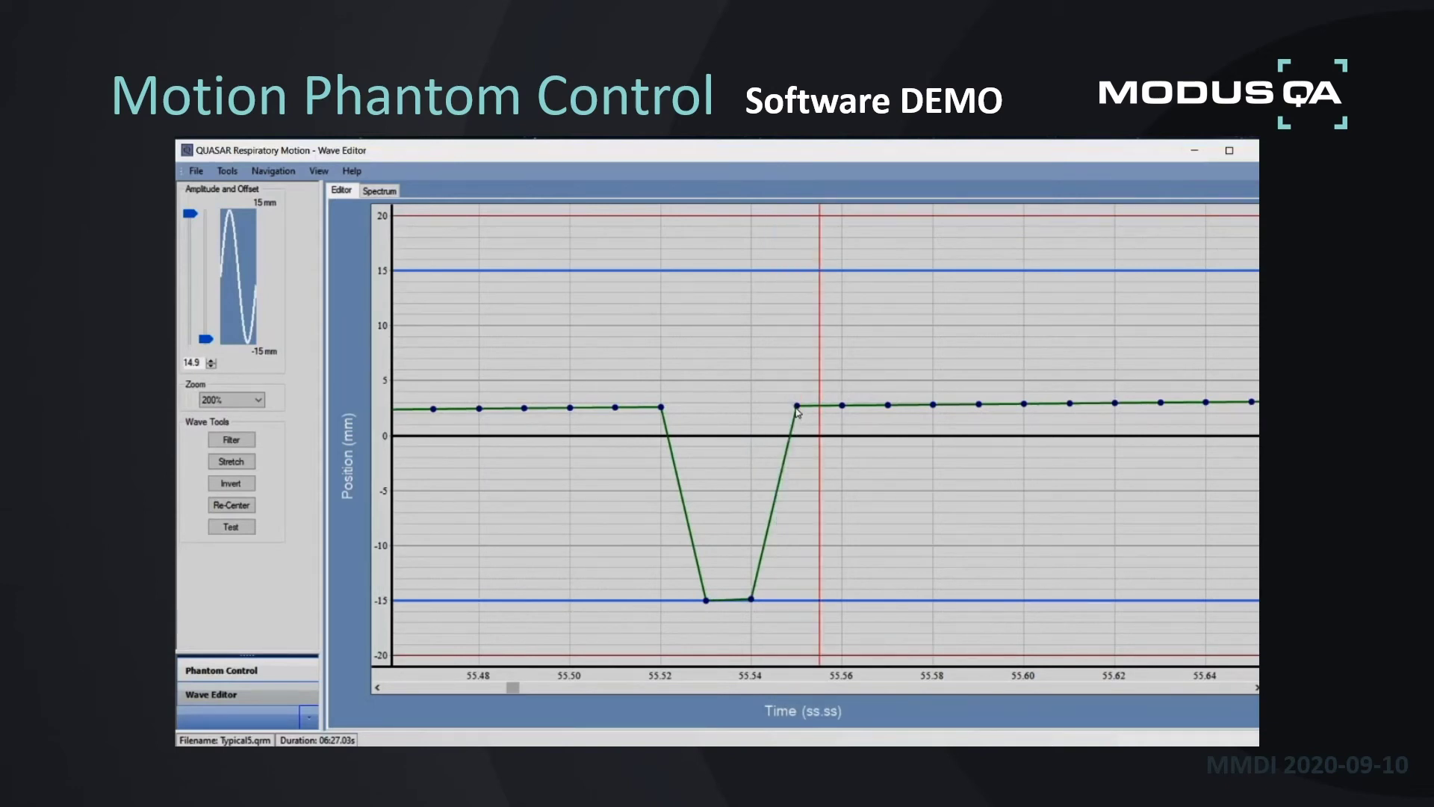
left_click_drag(798, 407, 805, 596)
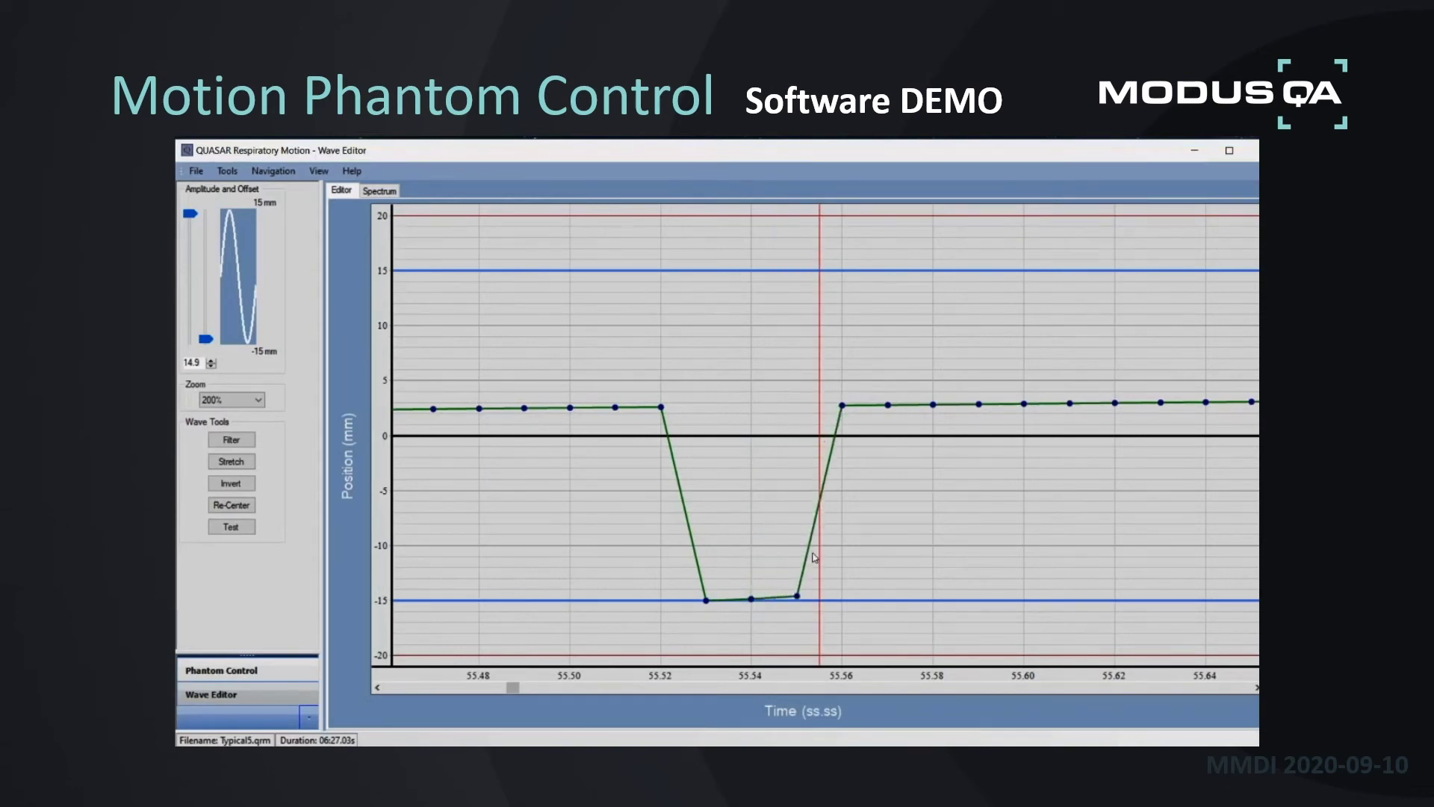
left_click_drag(842, 408, 855, 601)
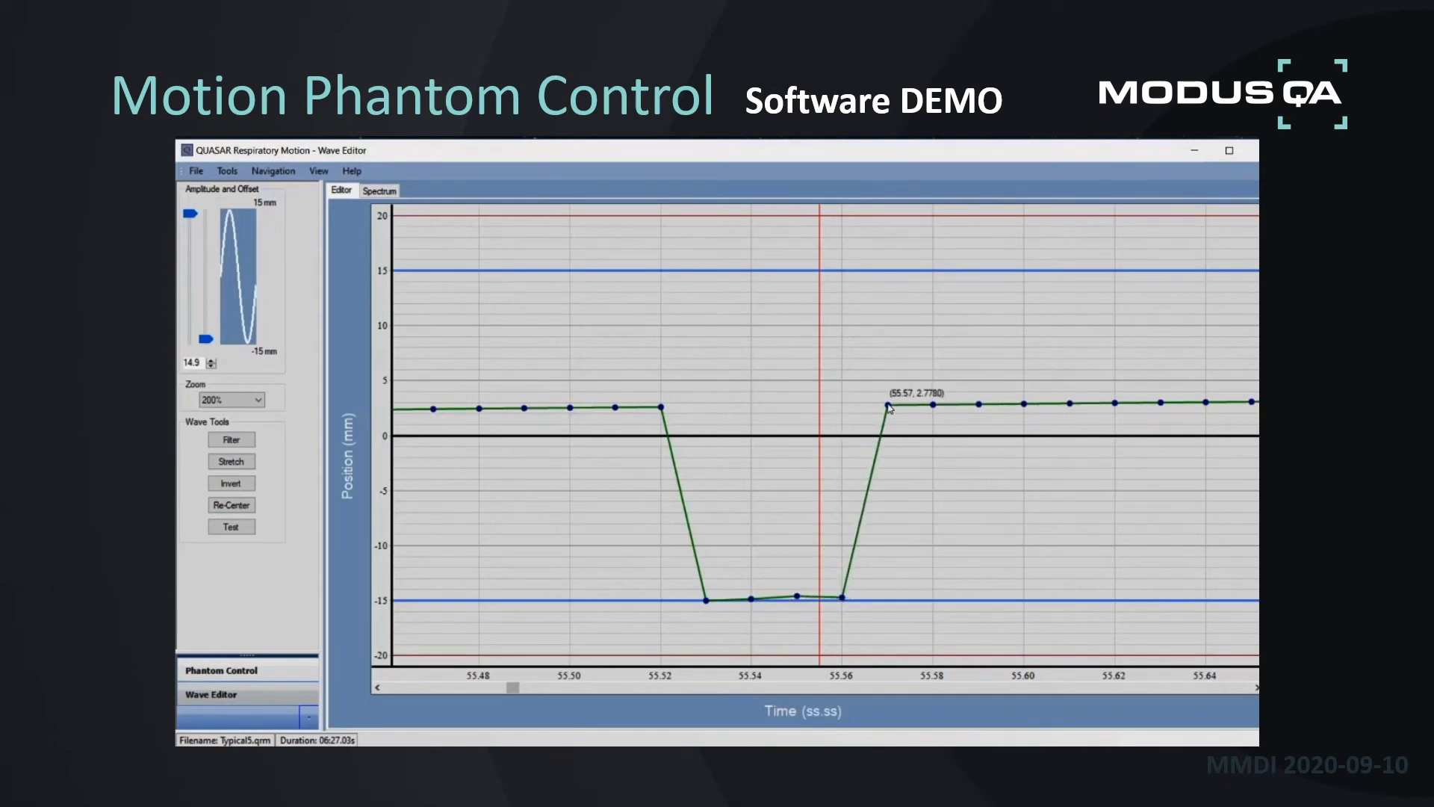
left_click_drag(887, 405, 885, 249)
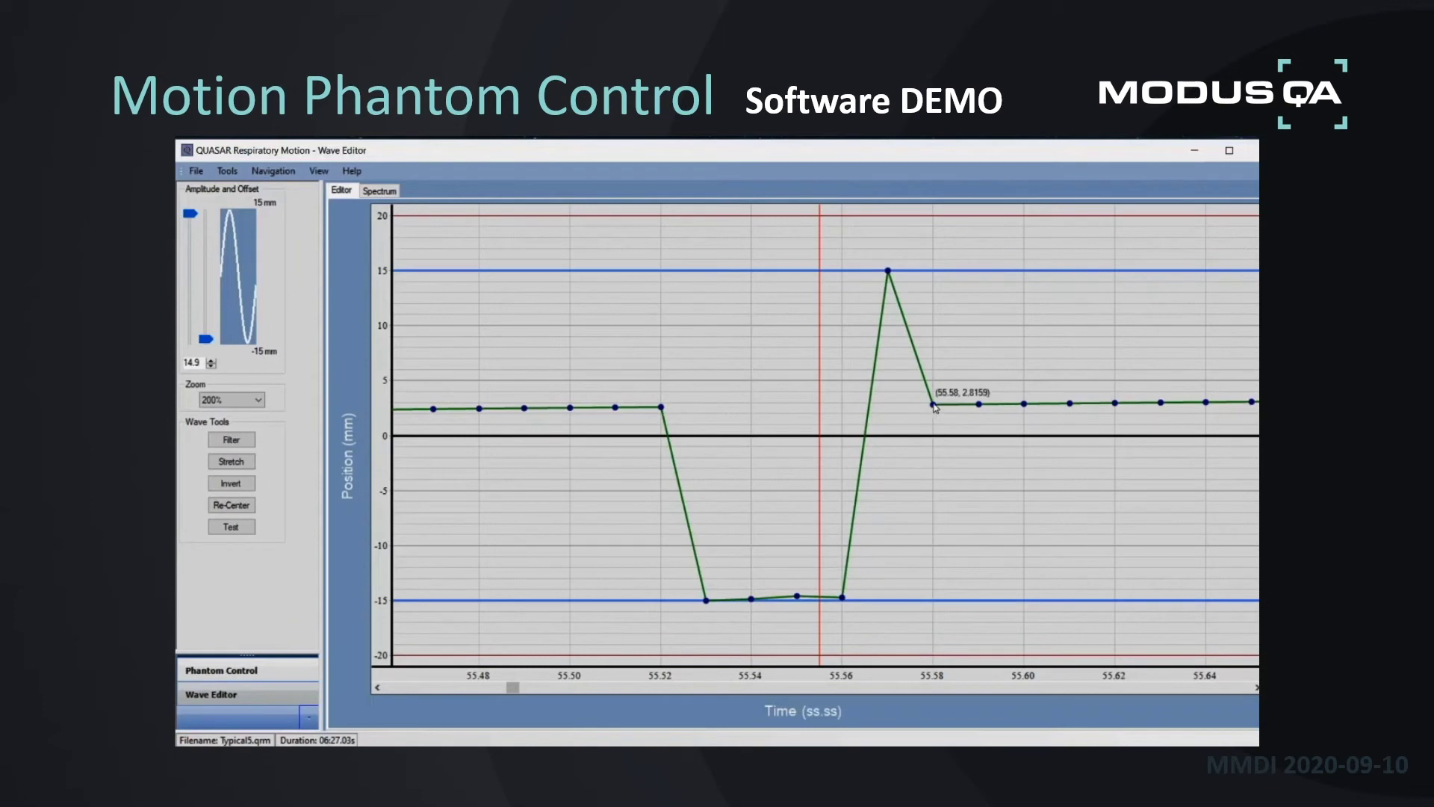
left_click_drag(933, 404, 924, 273)
Step: Test the spiked waveform, show its first error, and fix all the errors
scroll(715, 431, "down", 5)
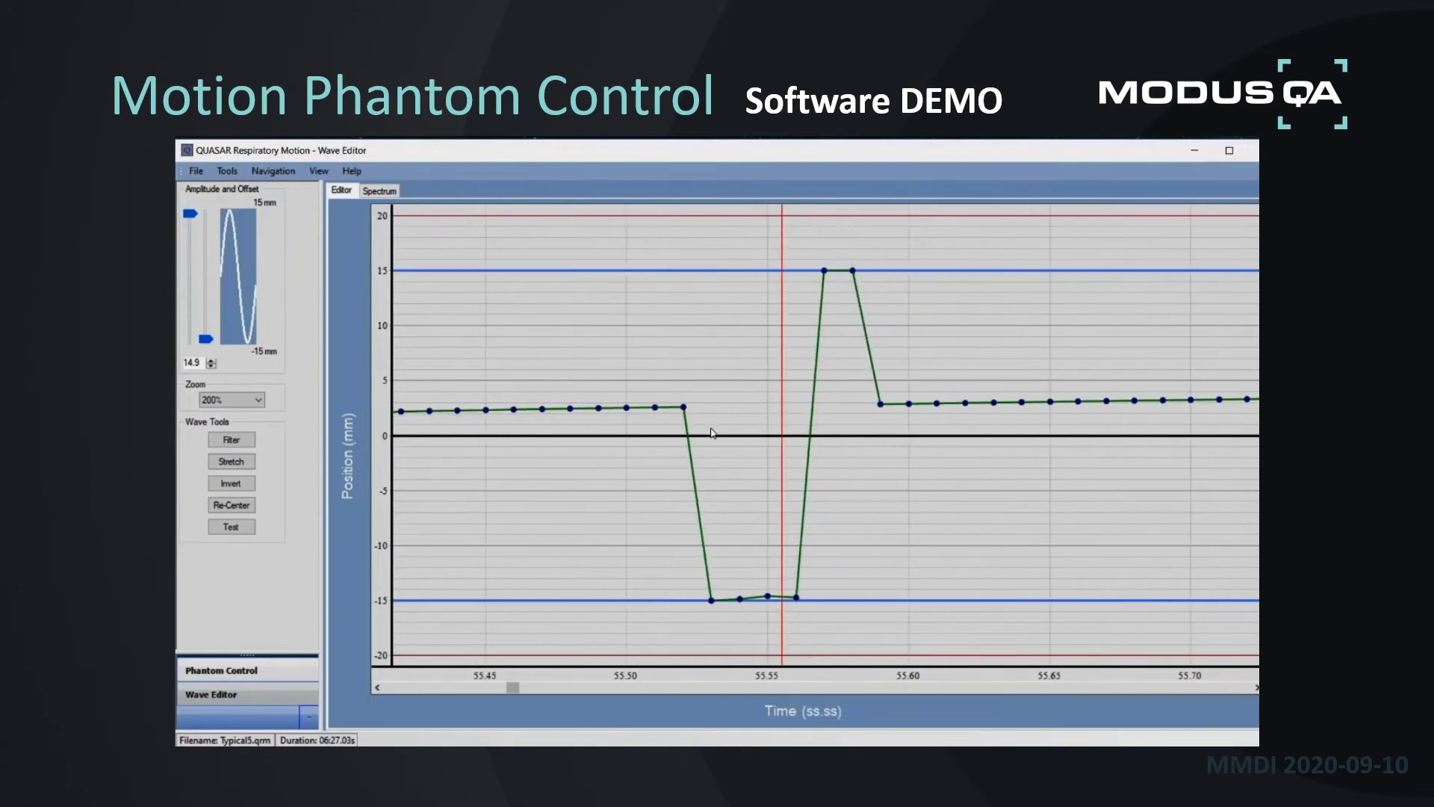
scroll(703, 444, "down", 4)
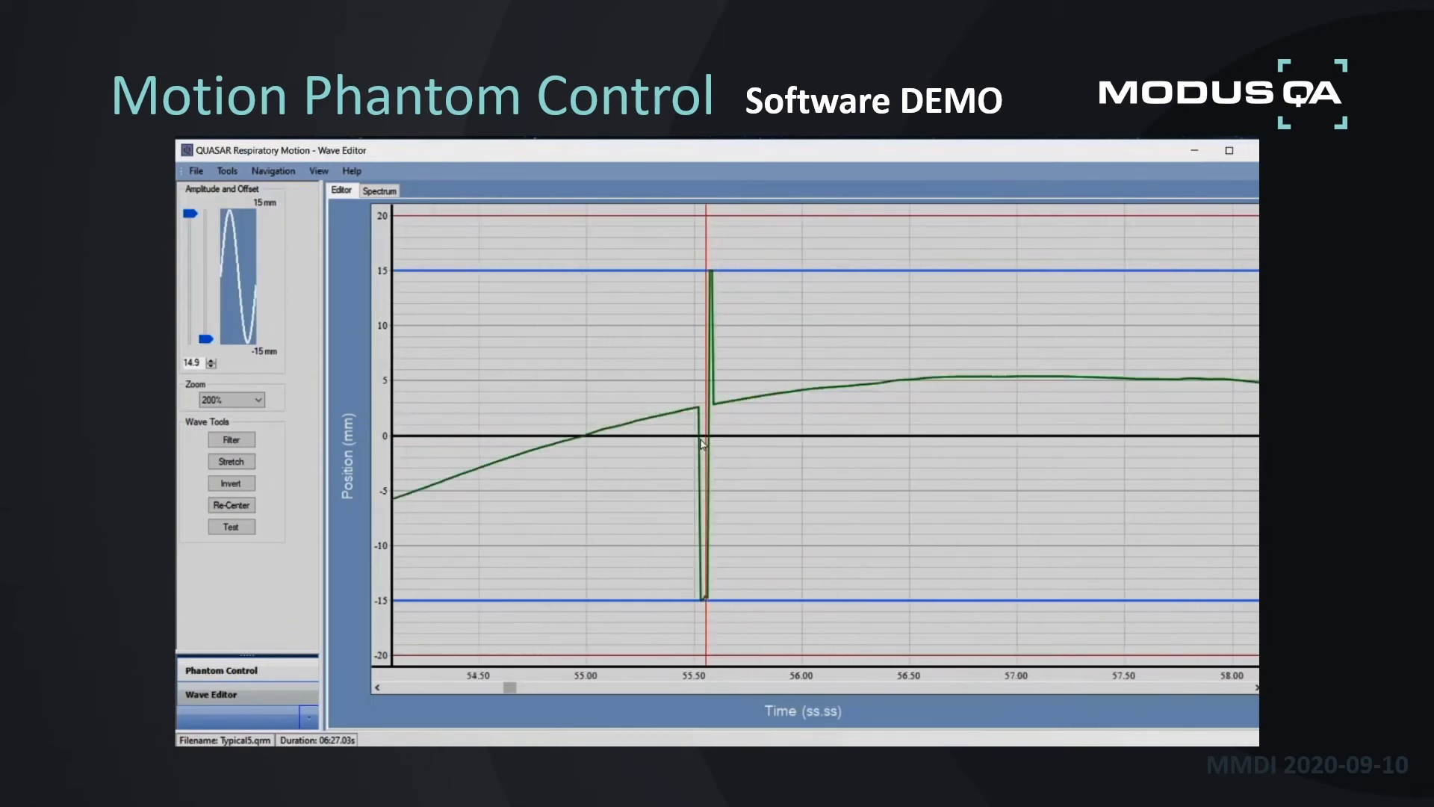
scroll(703, 444, "up", 1)
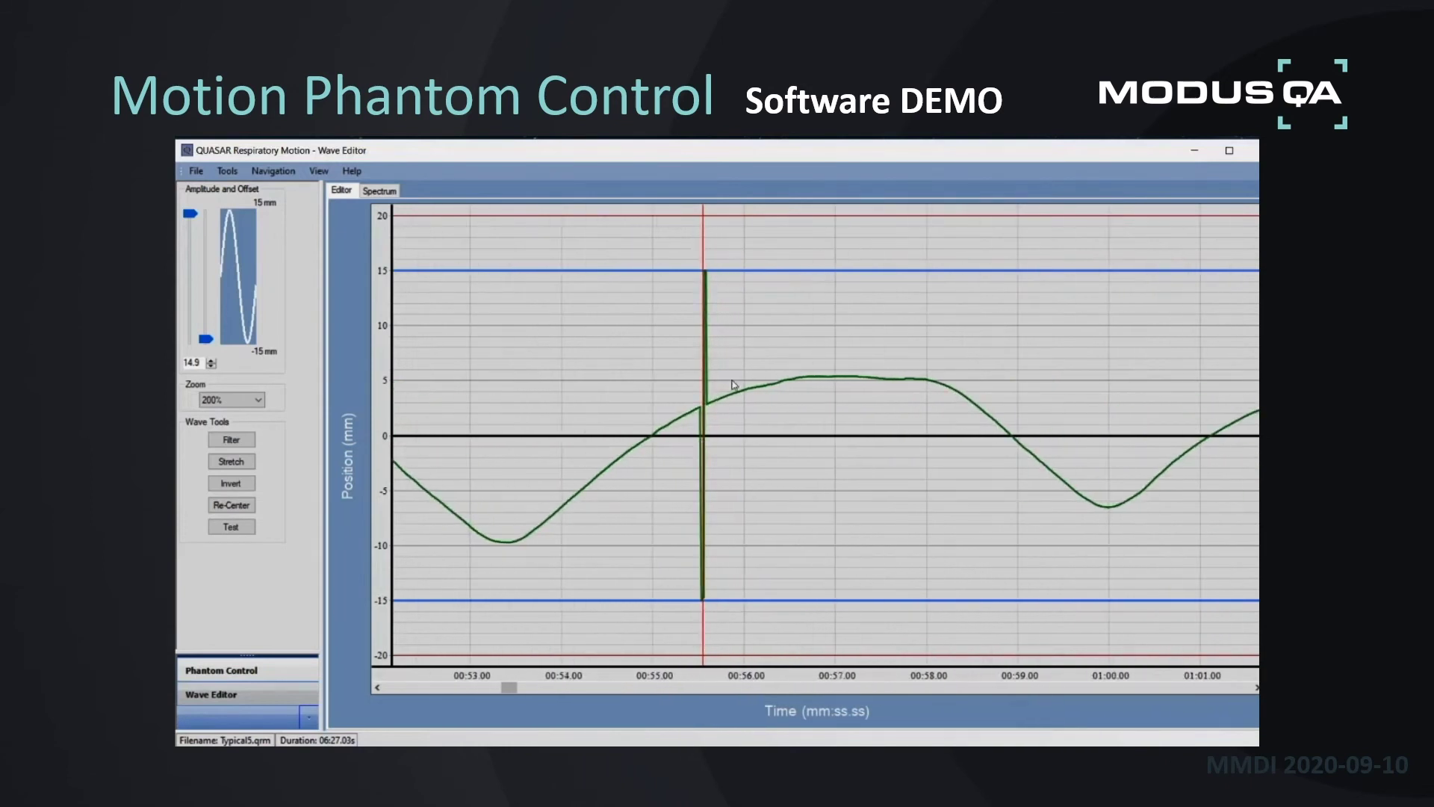
left_click(247, 530)
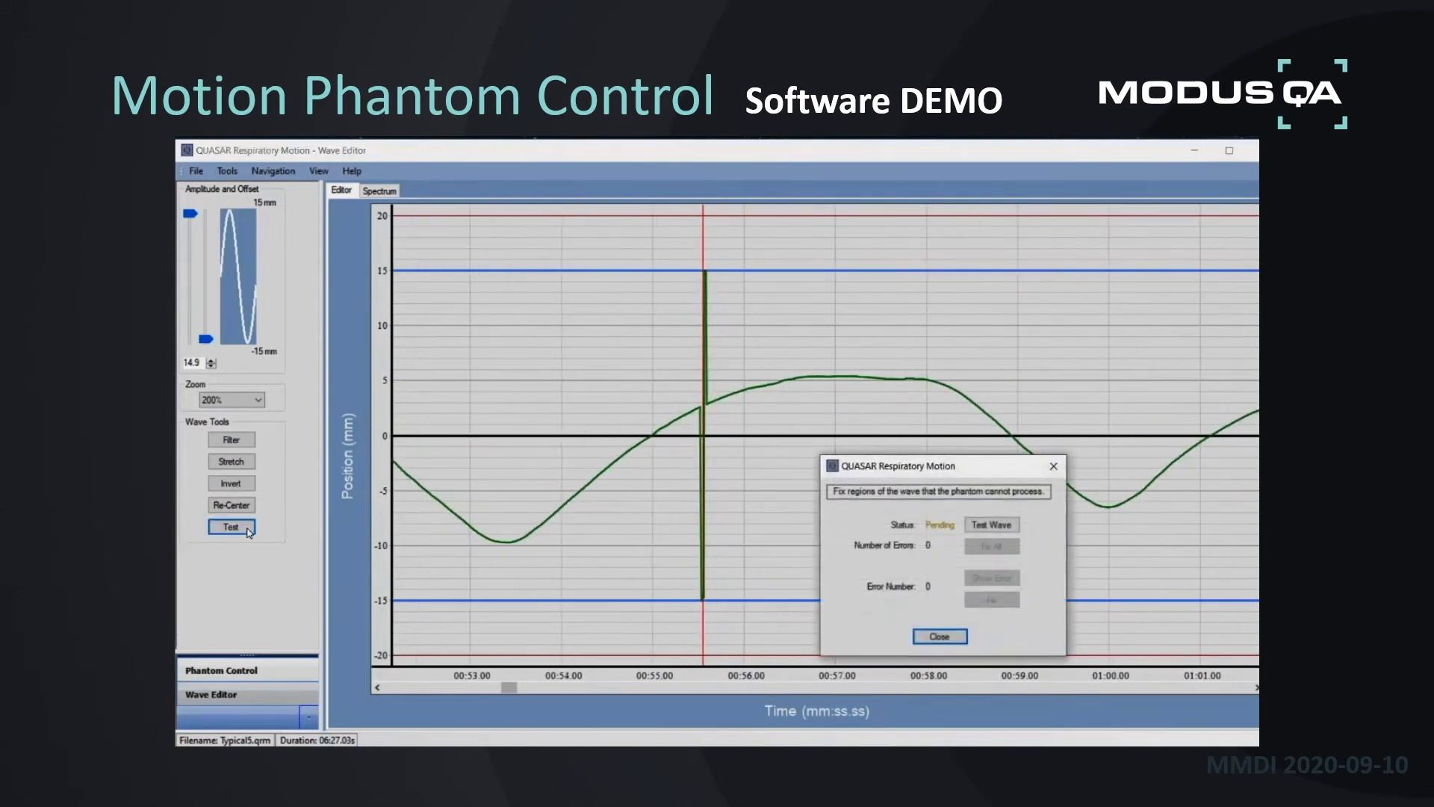
left_click(985, 528)
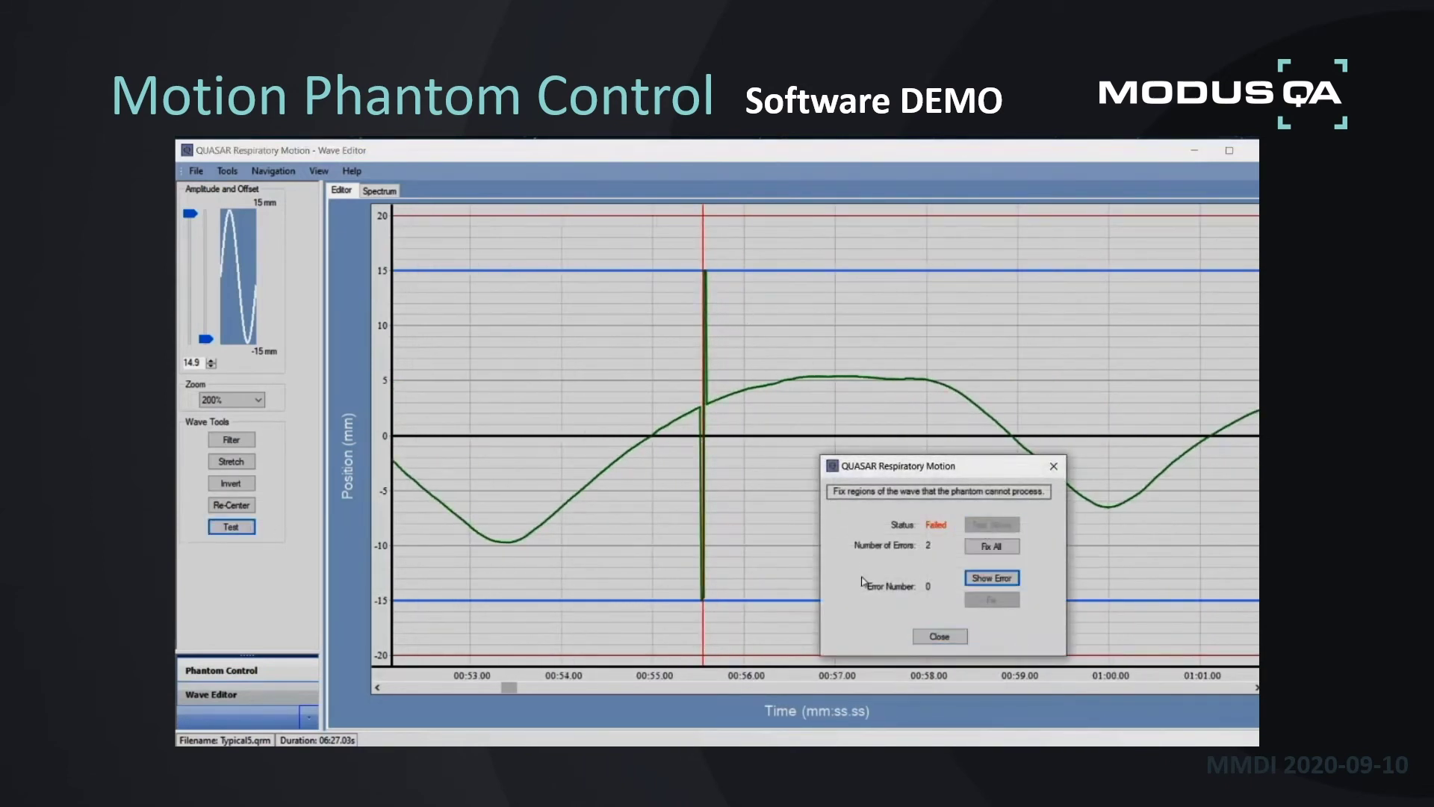
left_click(991, 578)
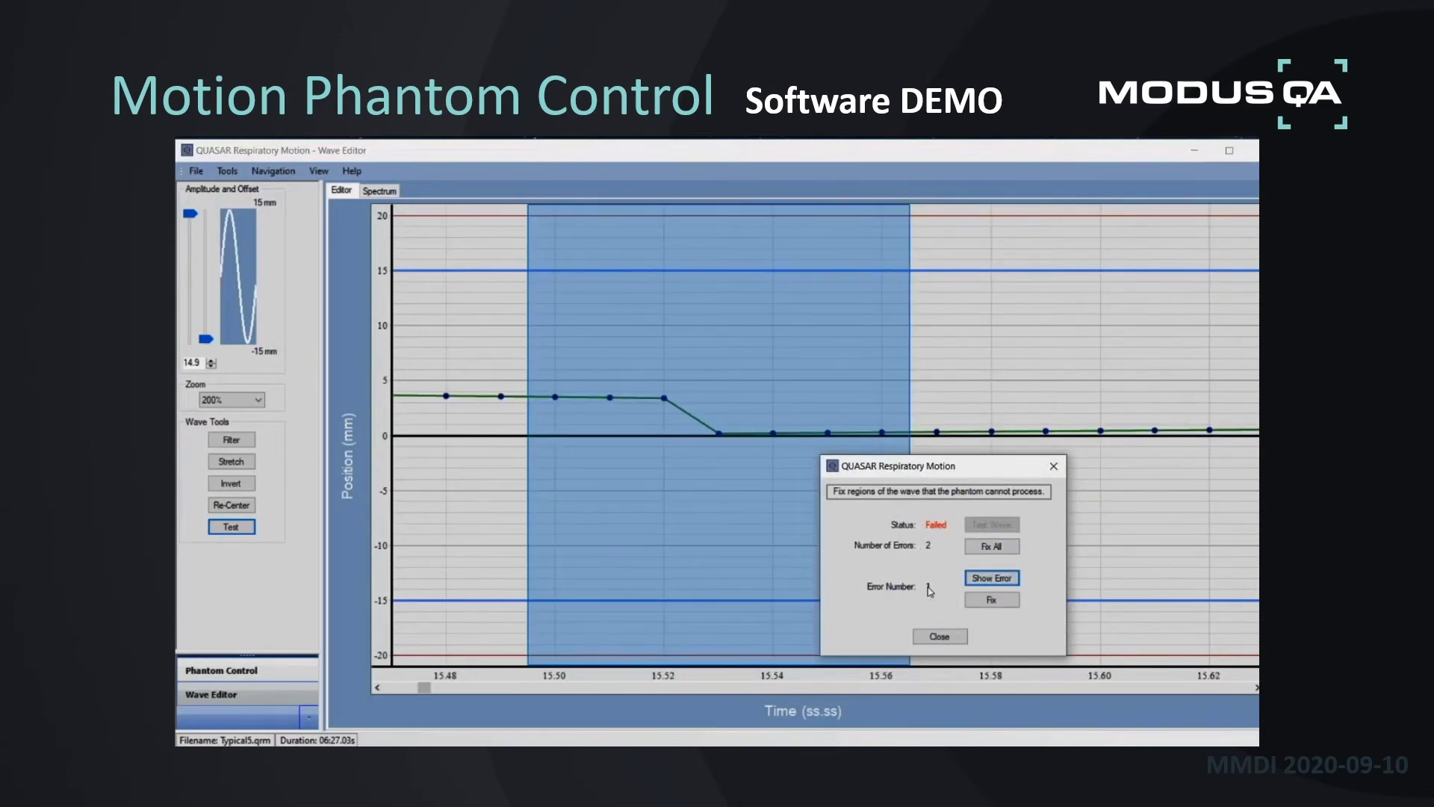
left_click(992, 547)
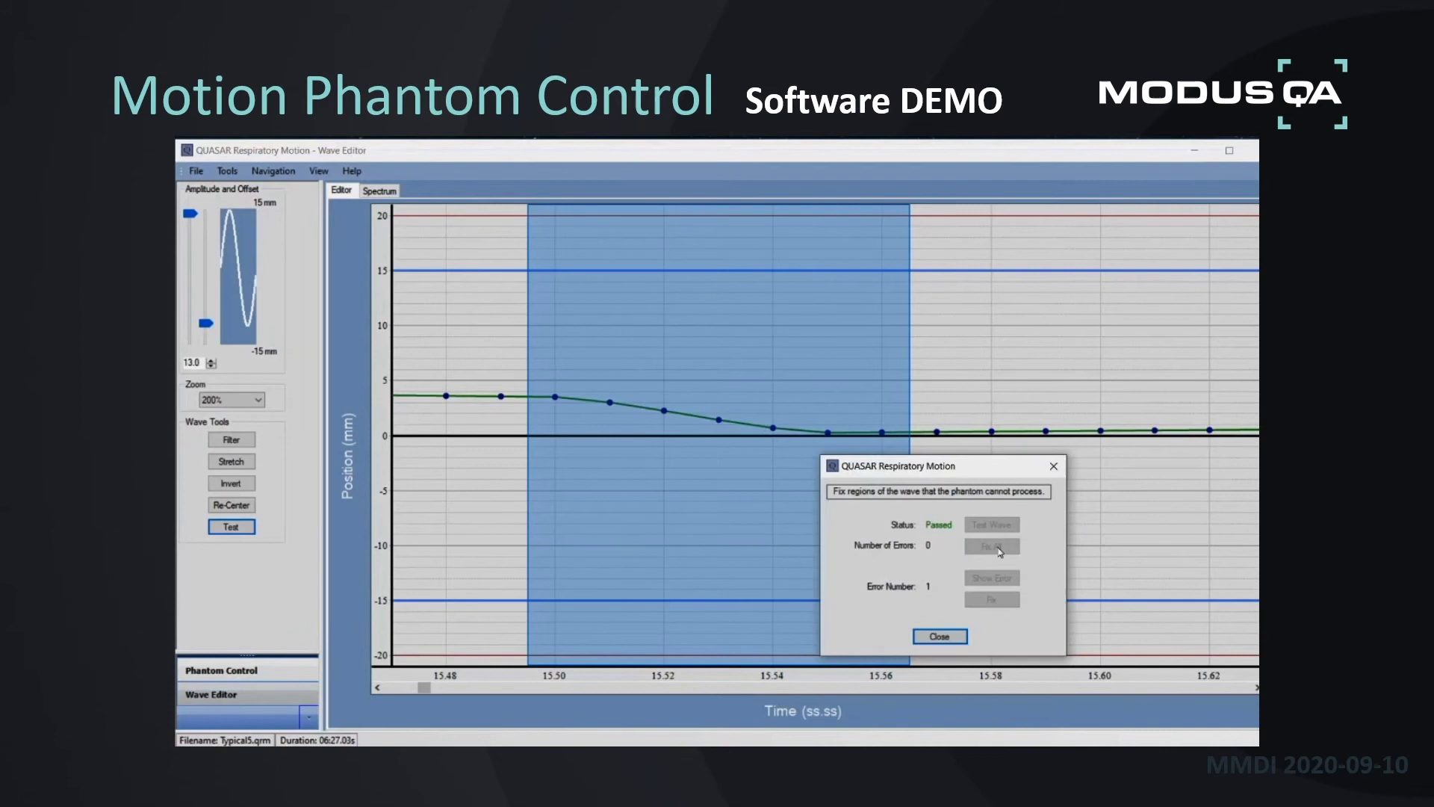
left_click(941, 637)
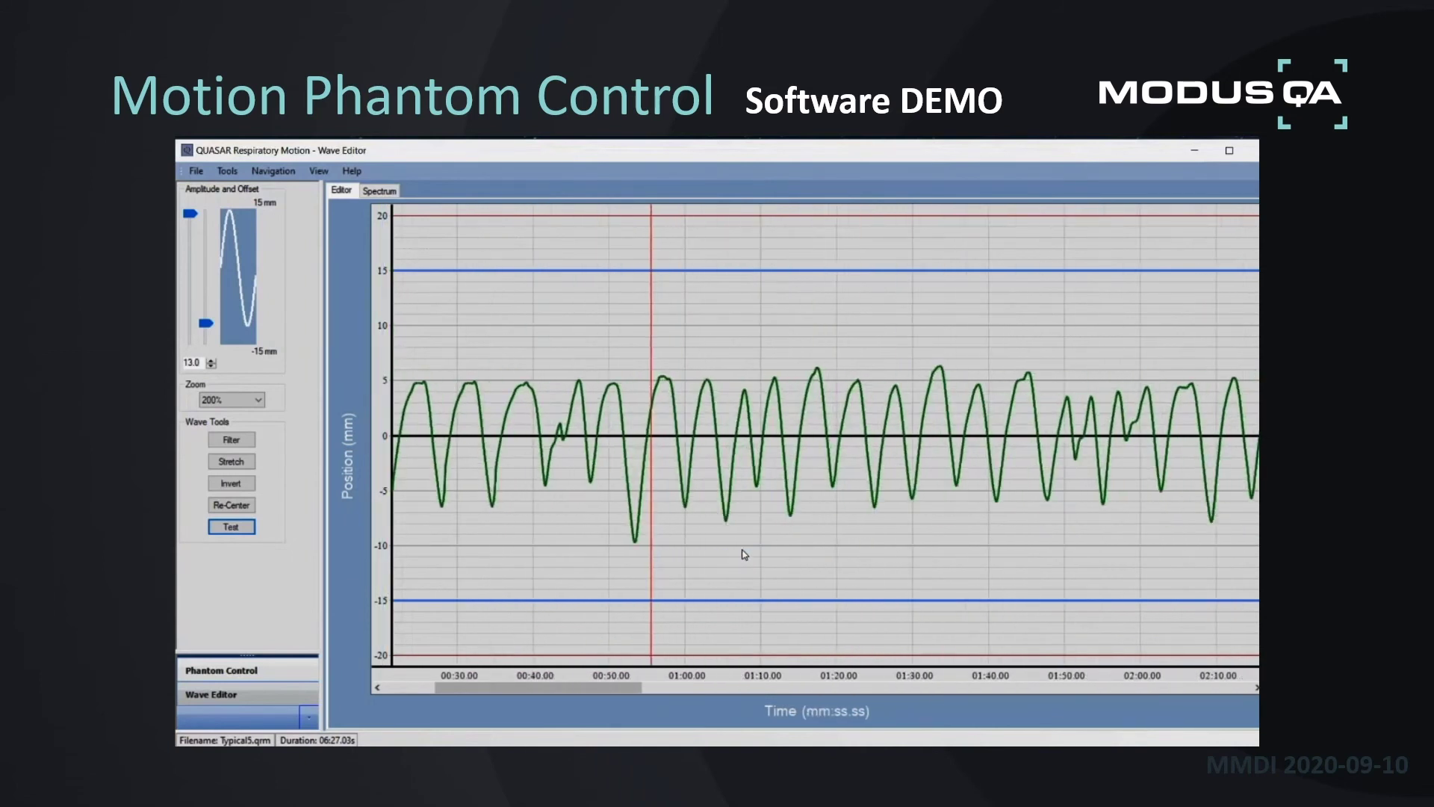
Step: Stretch the waveform by a factor of 1.50 and invert it
left_click(233, 461)
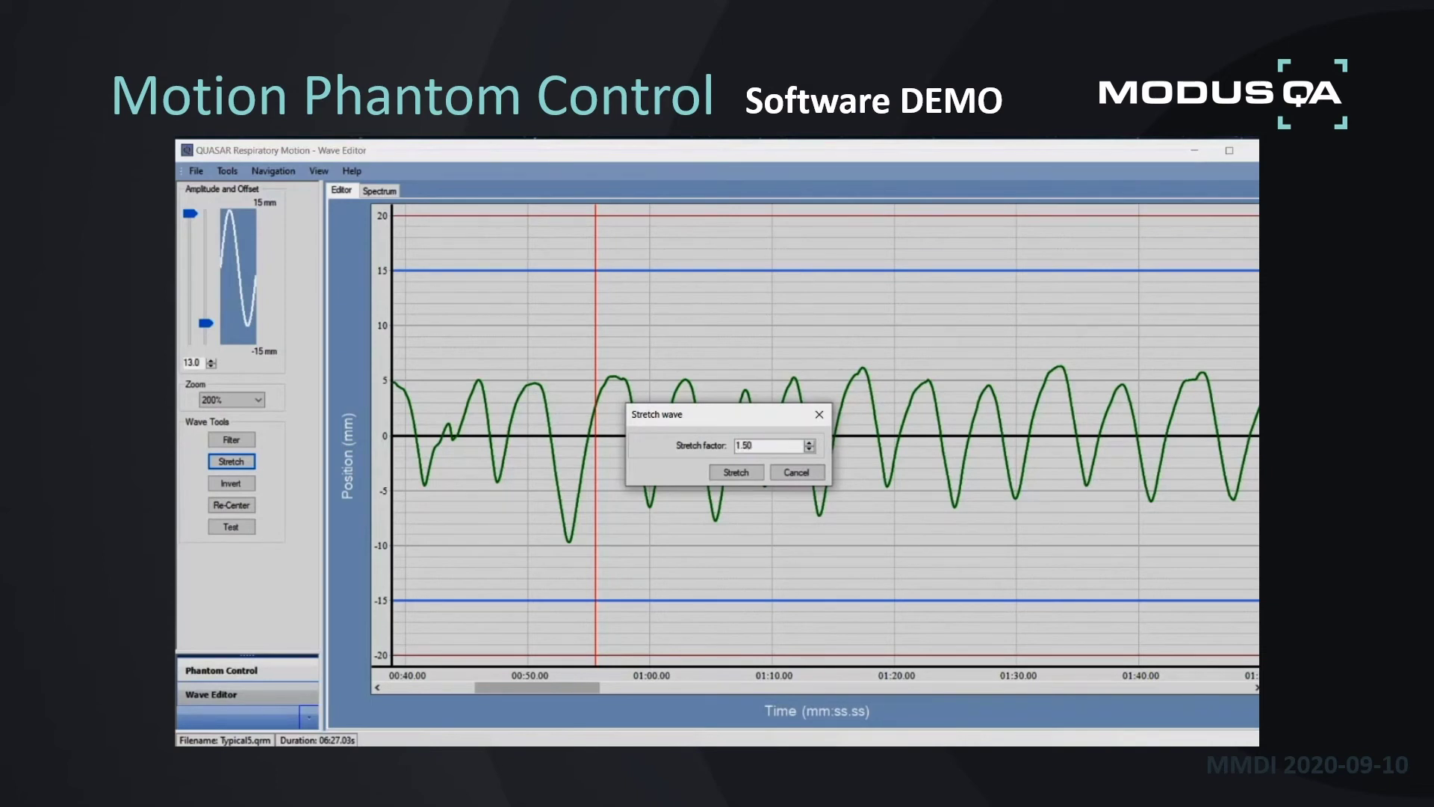
left_click(750, 474)
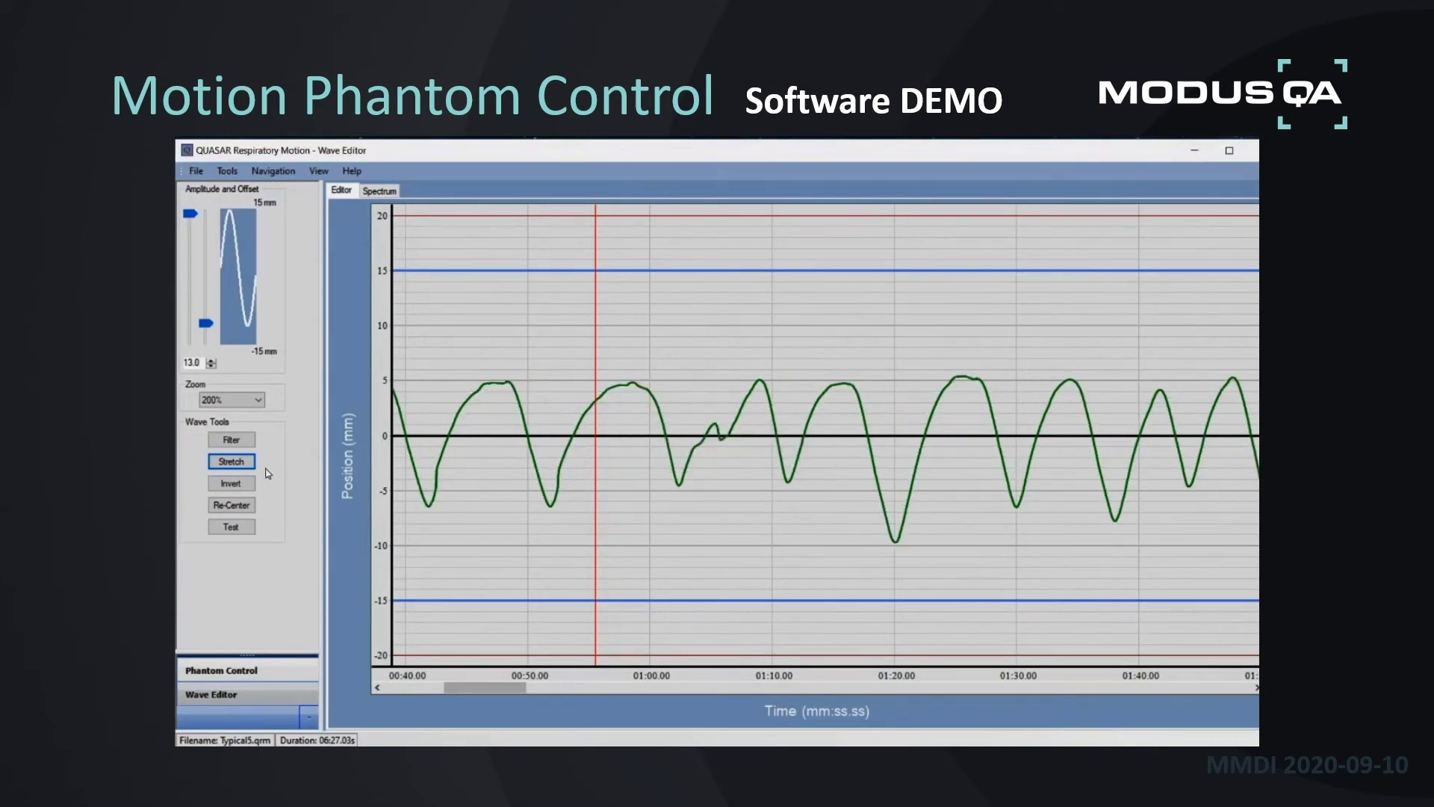
left_click(247, 486)
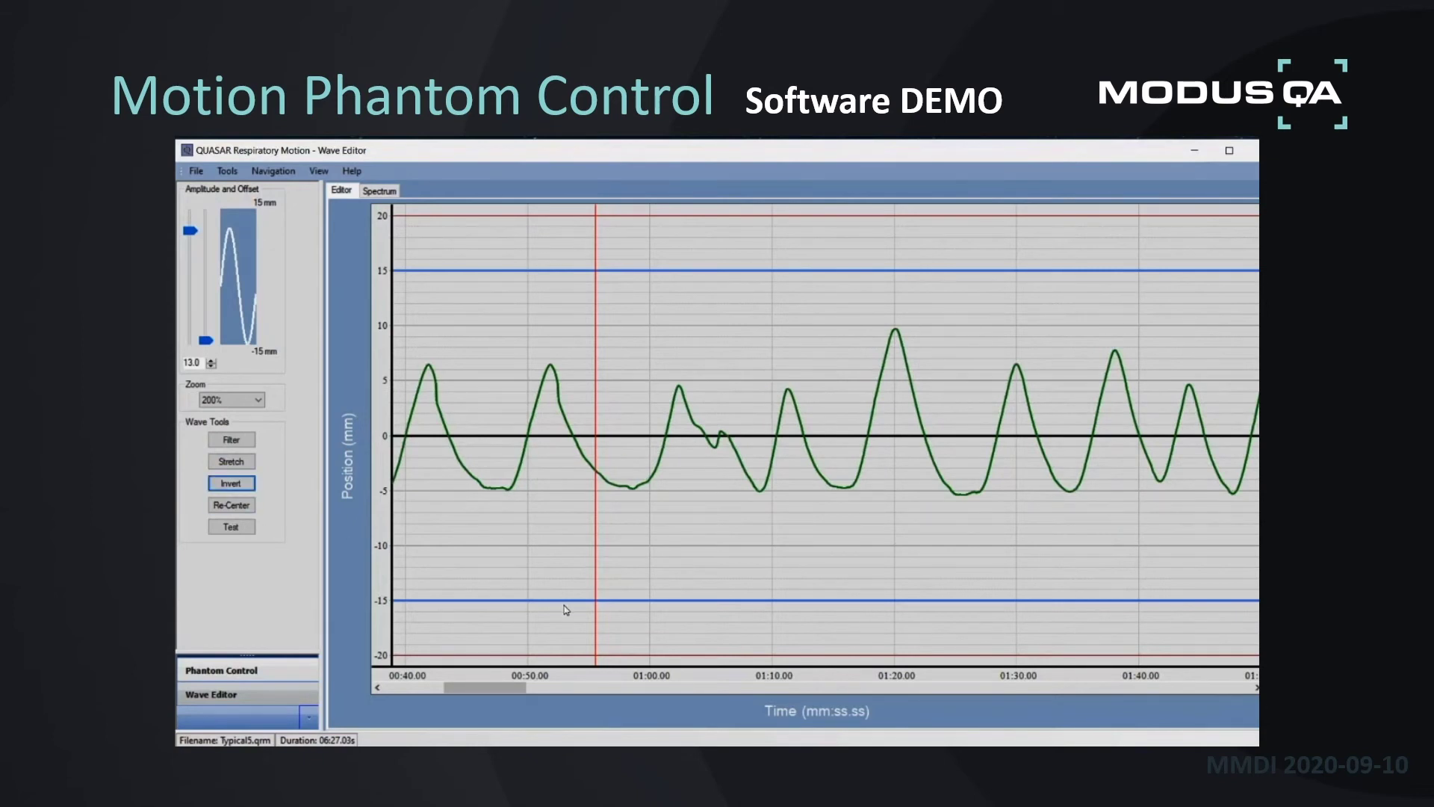
Step: Re-center the inverted waveform and delete its section from about 52.7 s to 1:33
left_click(233, 506)
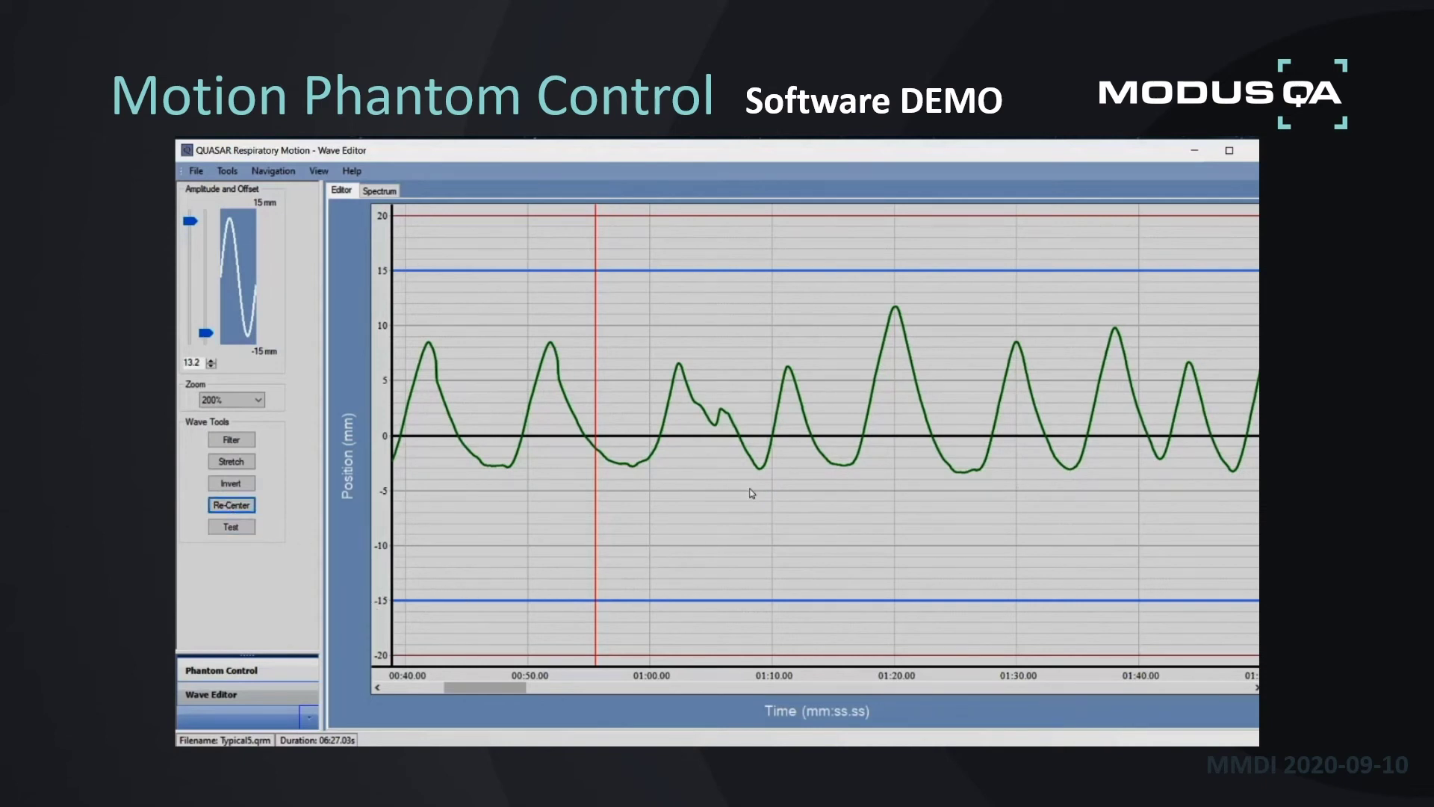
left_click_drag(561, 452, 1045, 461)
key("Delete")
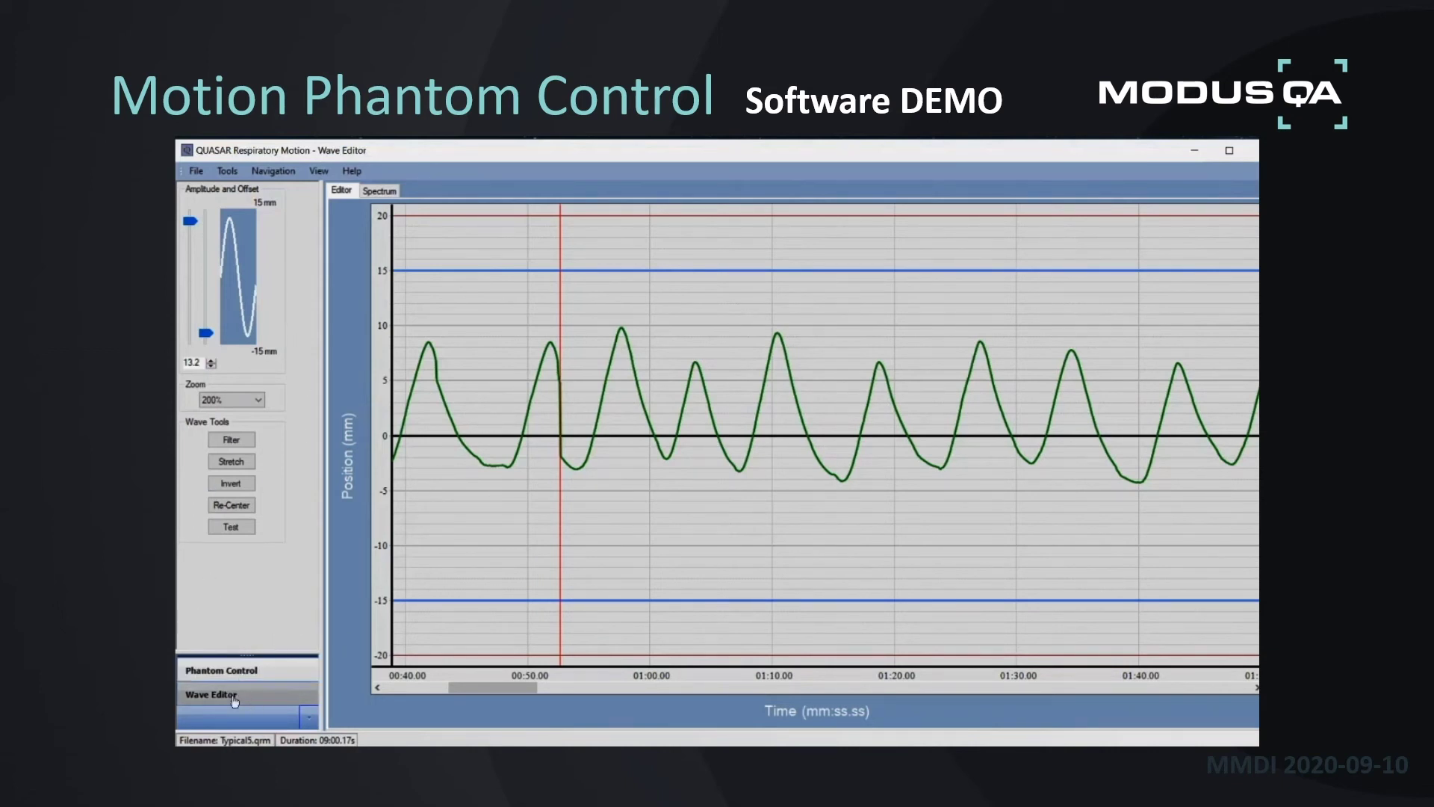
Step: Return to Phantom Control without saving the wave changes and enter DIBH mode
left_click(241, 675)
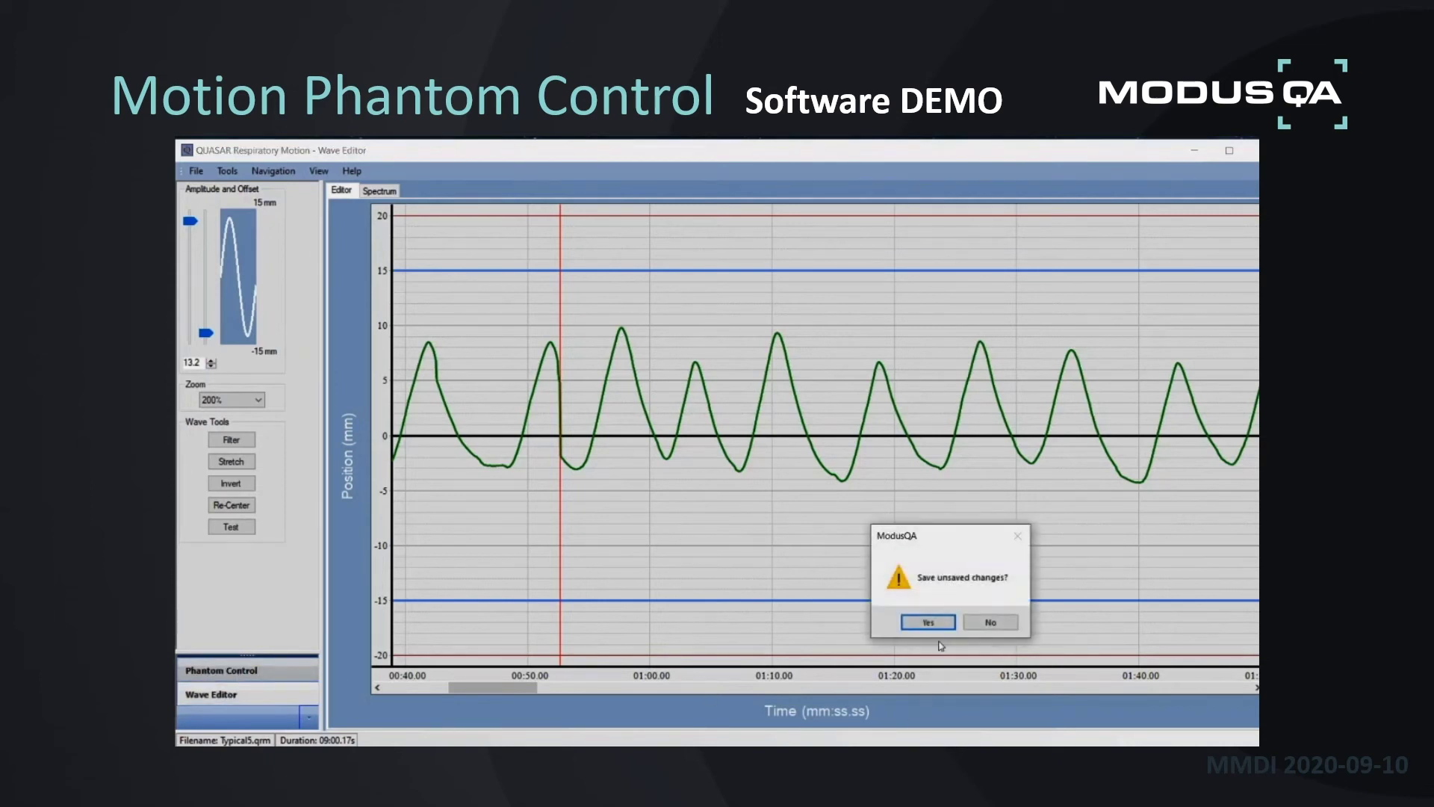
left_click(995, 625)
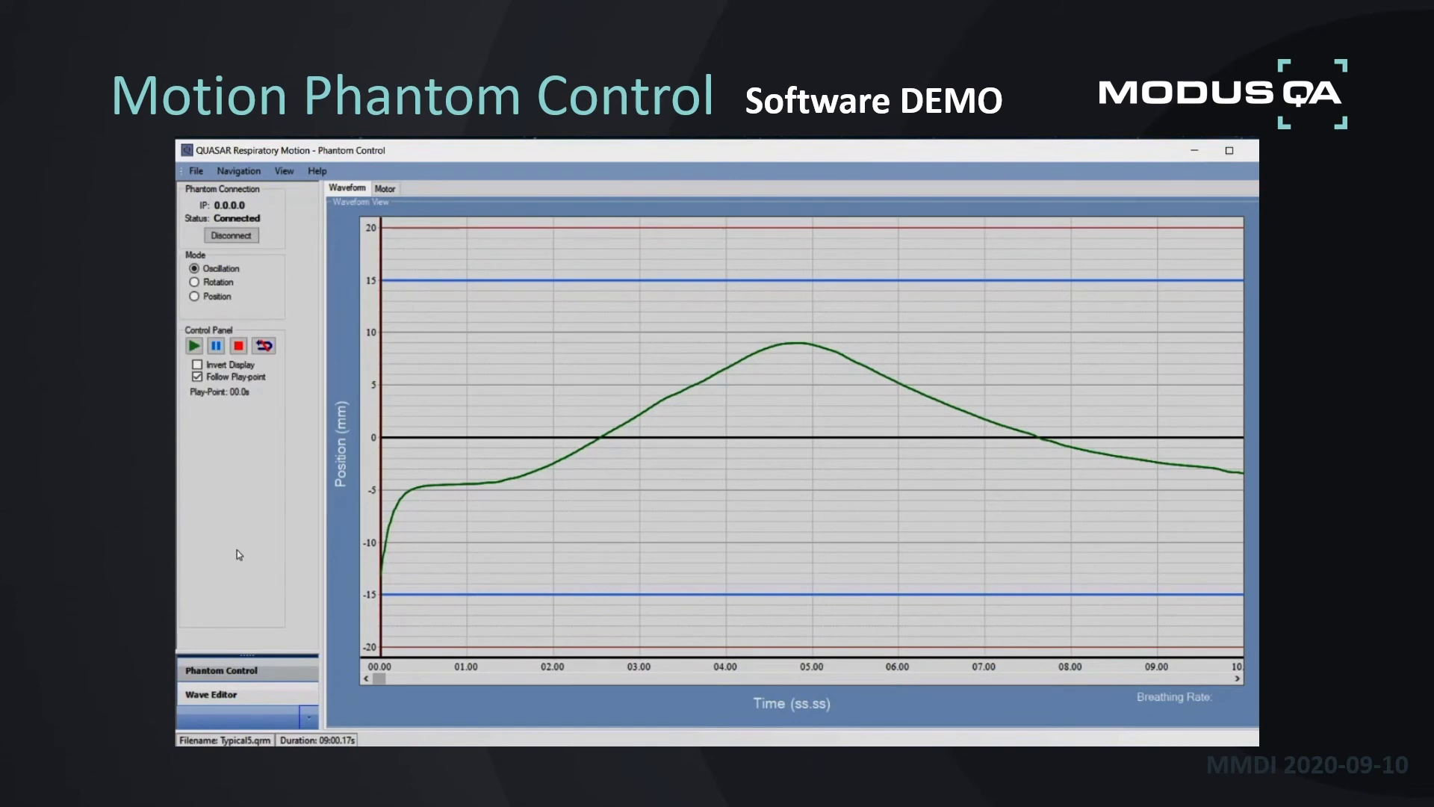
left_click(196, 172)
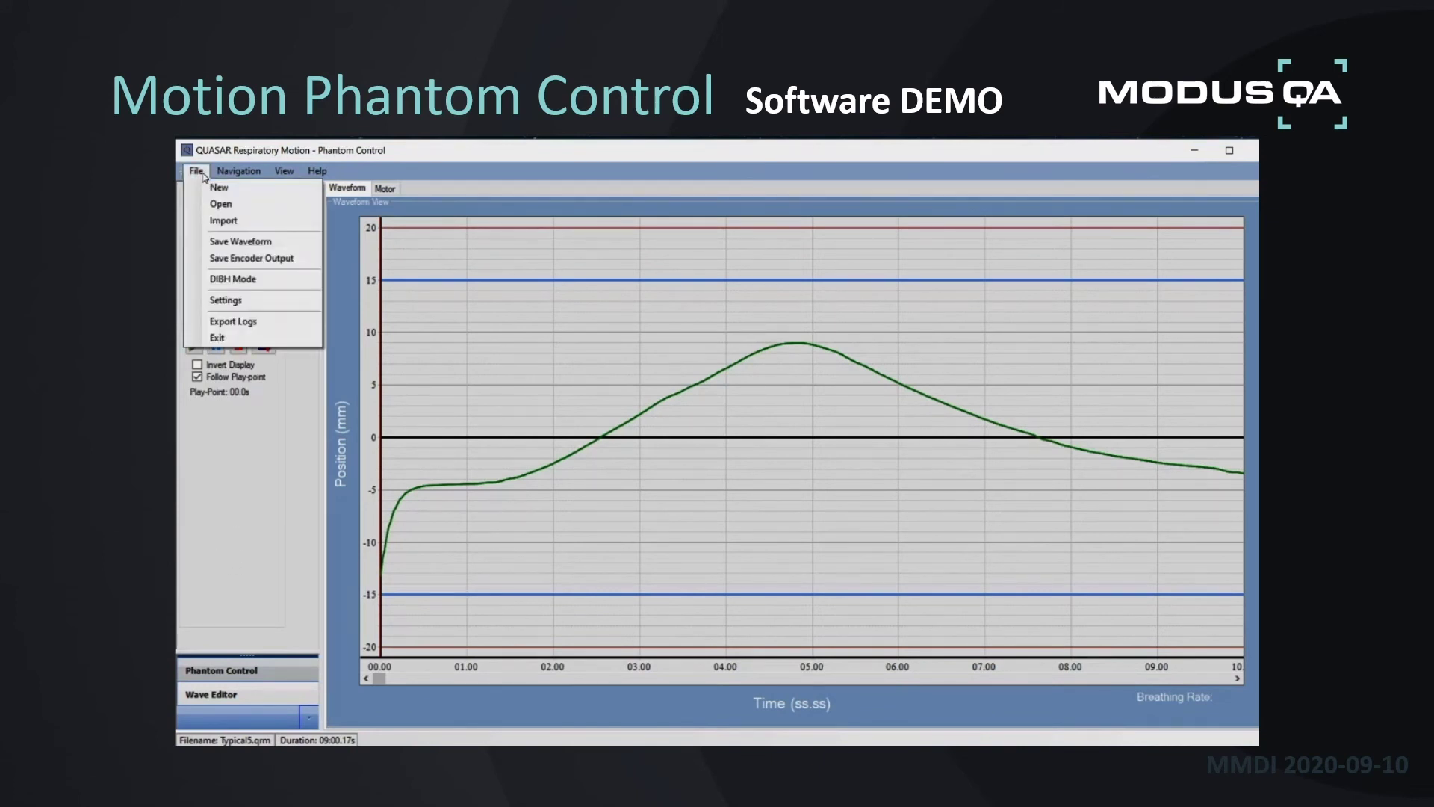
left_click(231, 282)
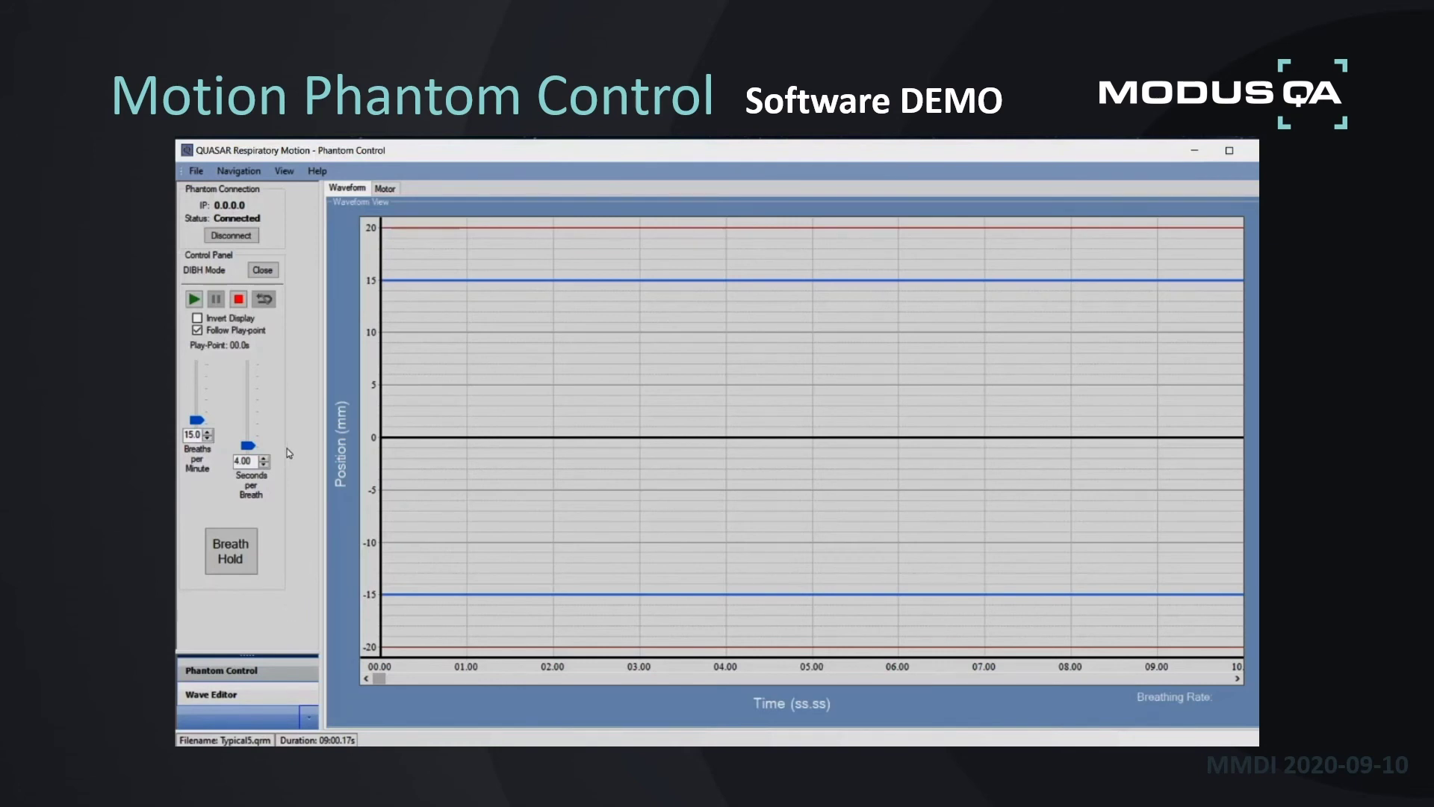
Step: Play the DIBH breathing motion with an inverted display, and apply and release a breath hold
left_click(194, 300)
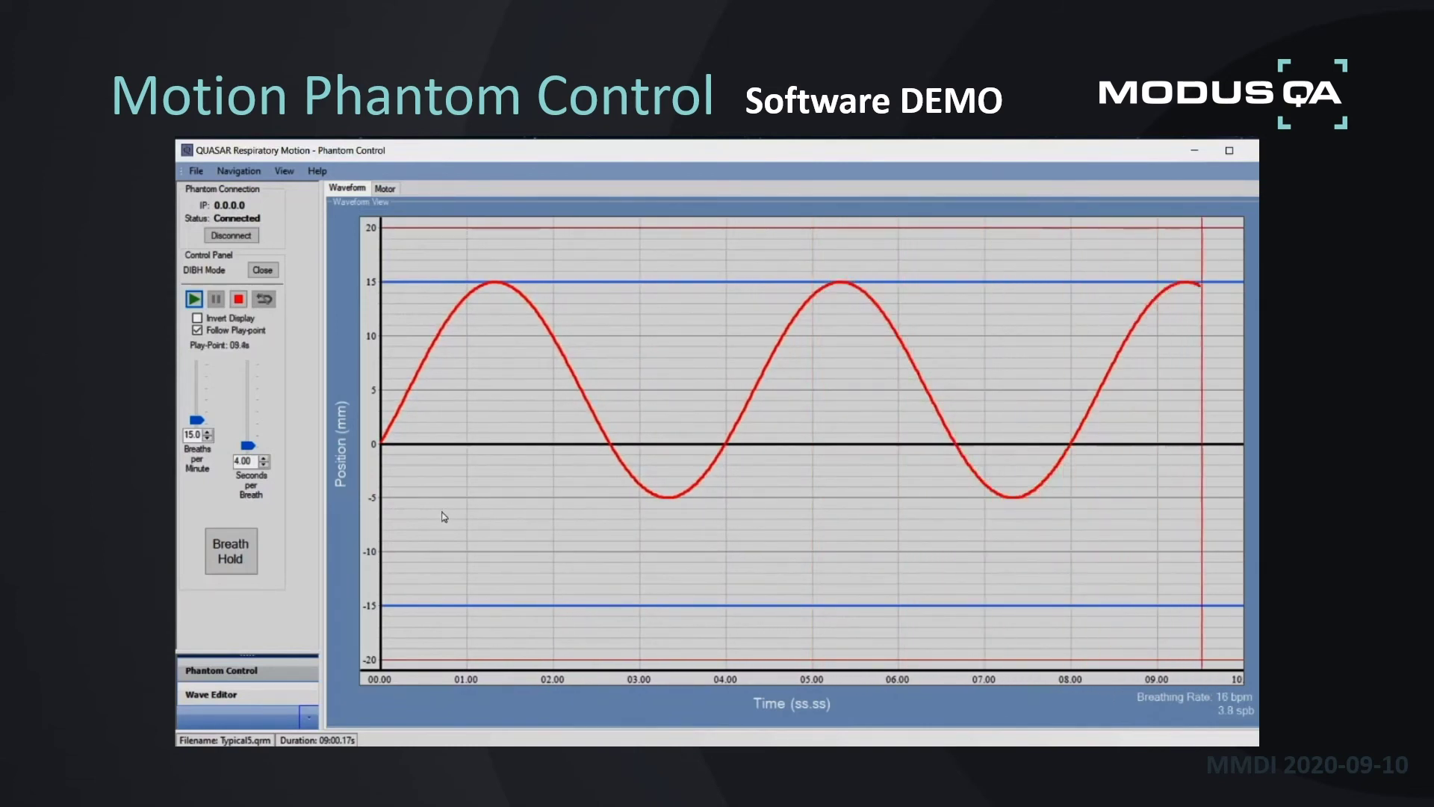
left_click(197, 317)
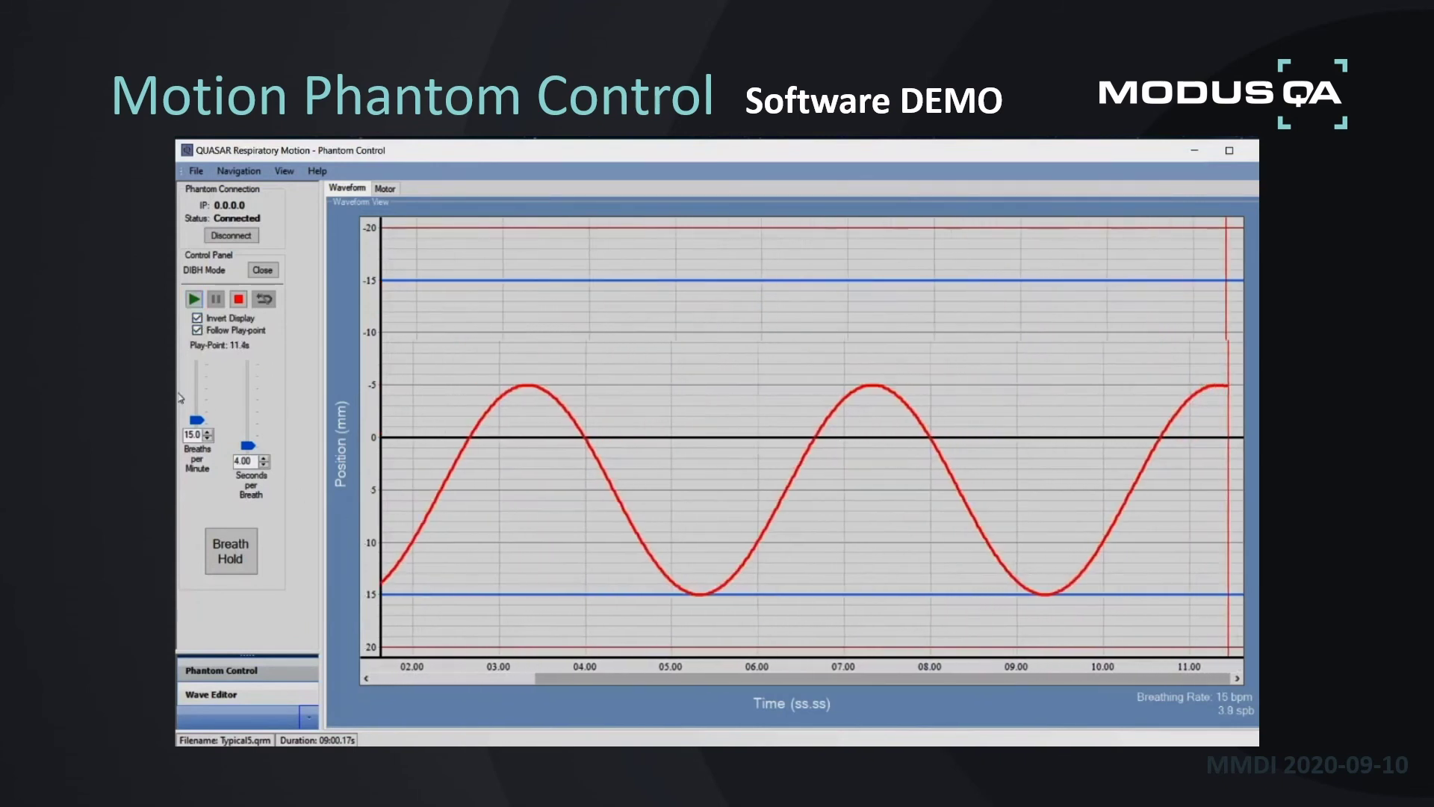
left_click(246, 559)
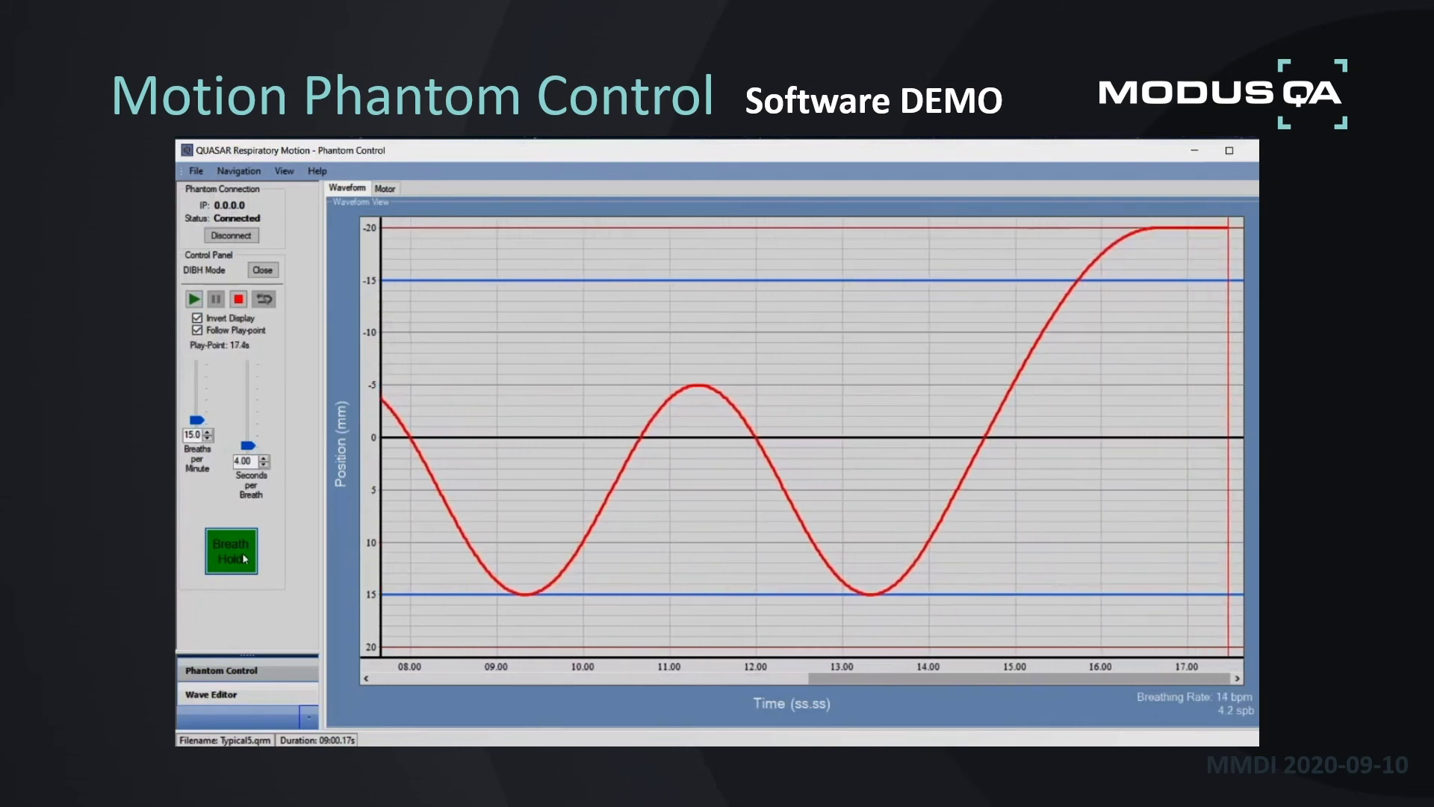
left_click(243, 558)
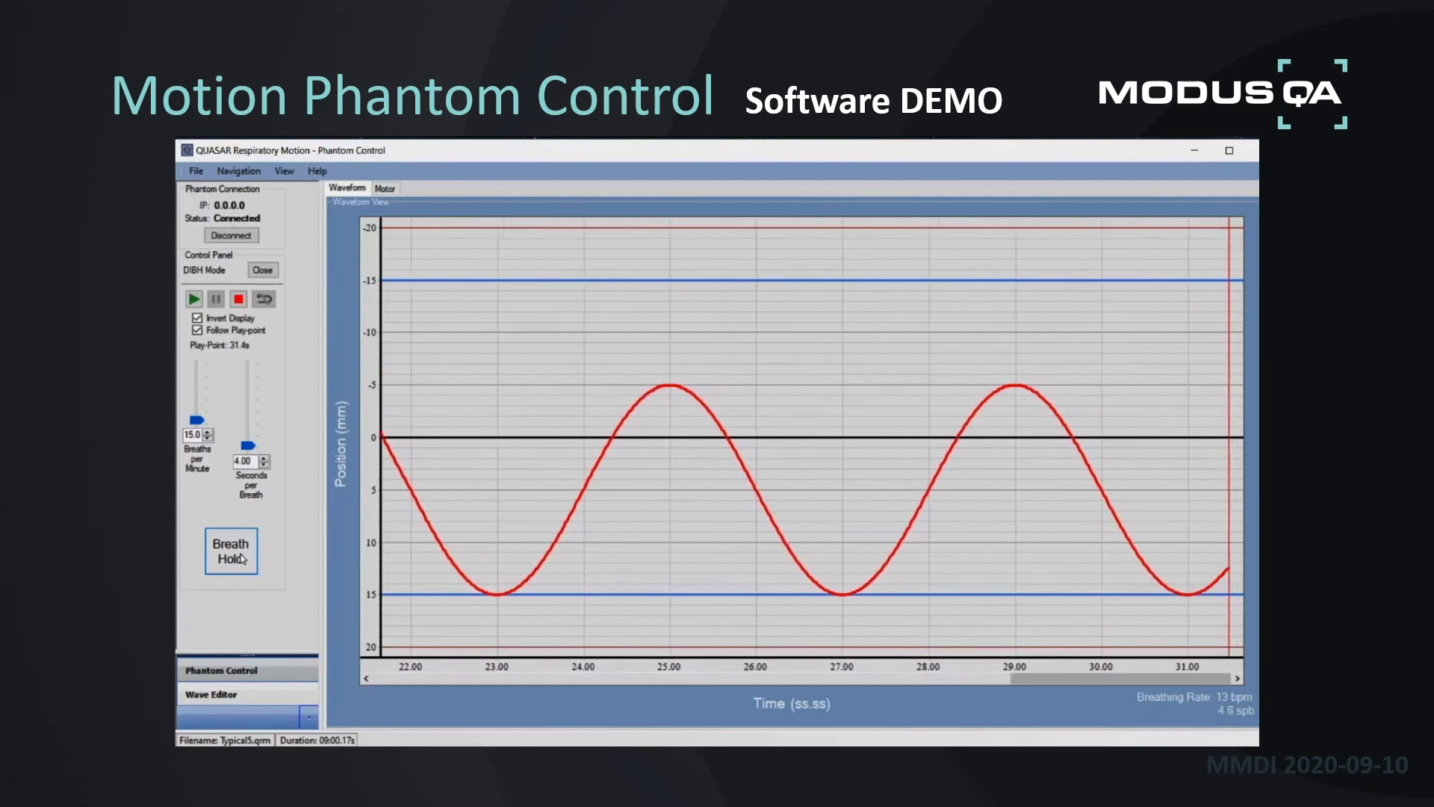
Step: Set the rate to 22.9 breaths per minute during another breath hold, release the hold and stop the motion
left_click(242, 558)
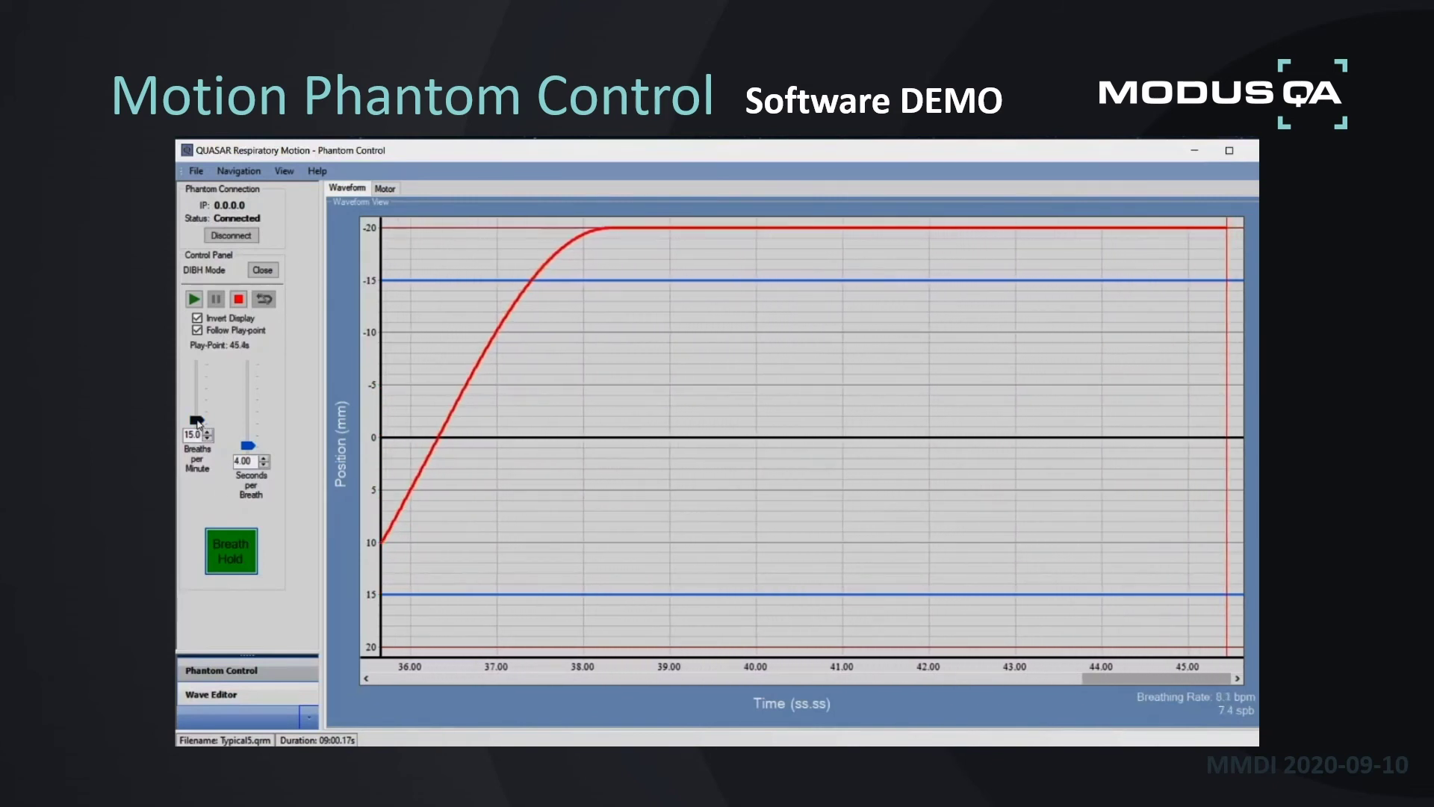
left_click_drag(198, 423, 198, 391)
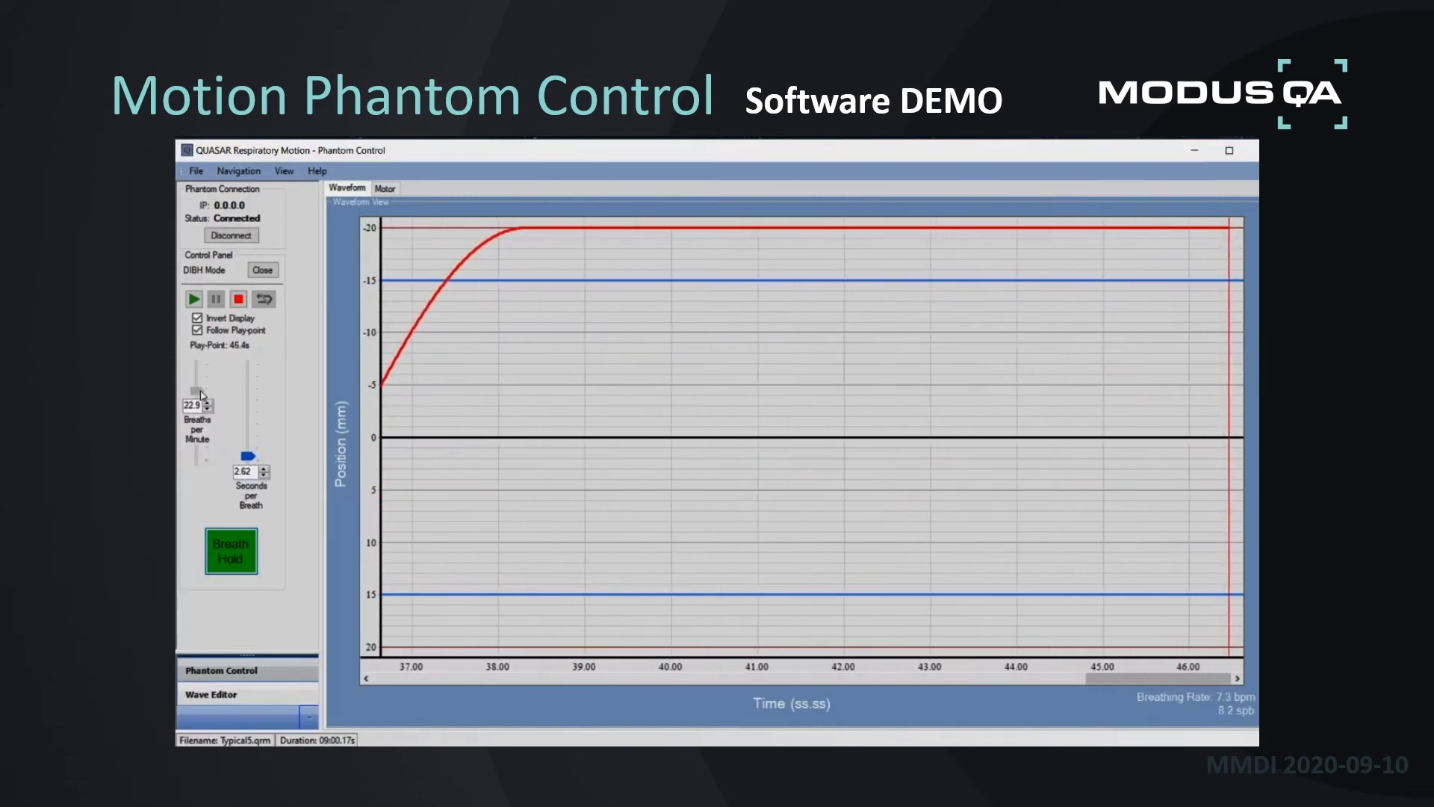
left_click(229, 565)
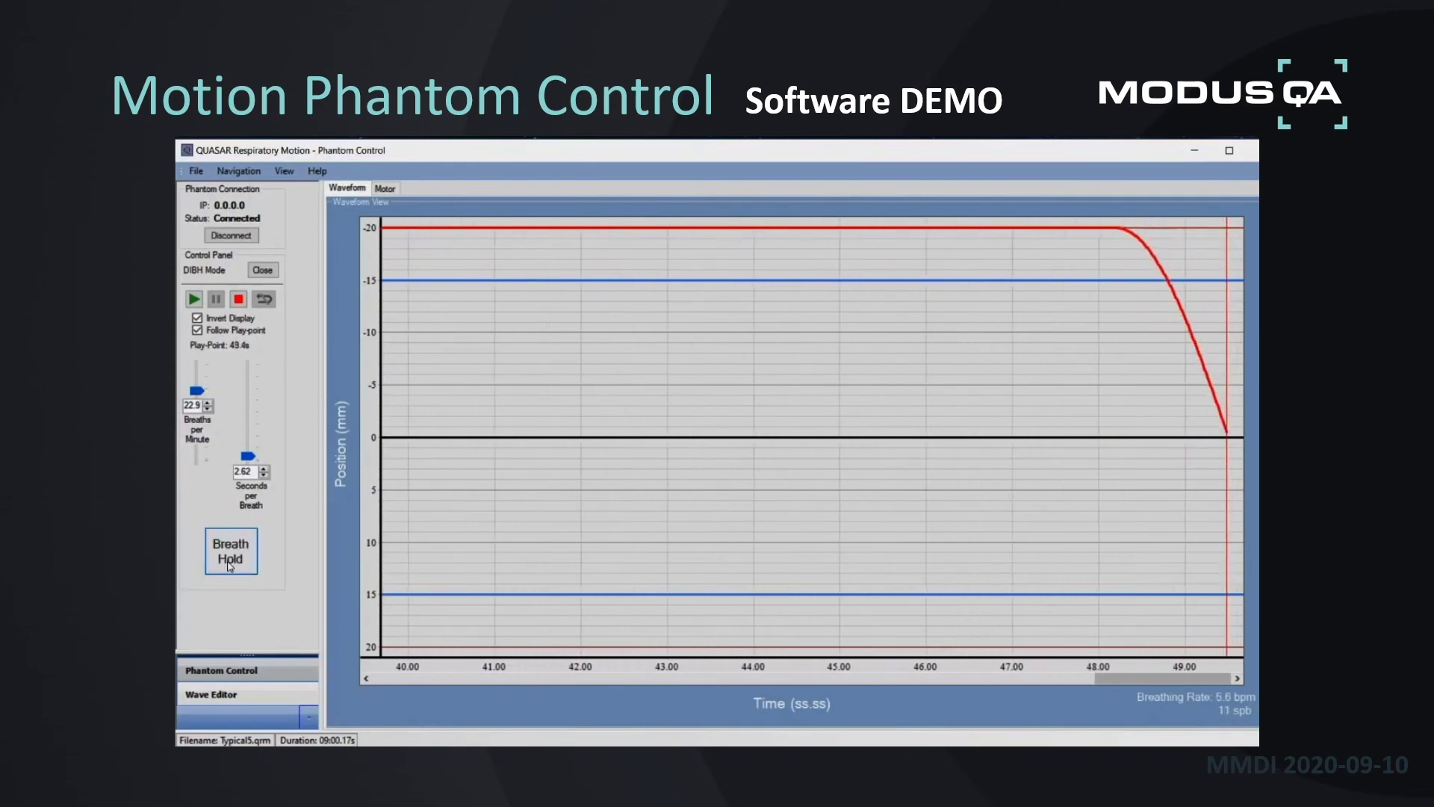
left_click(240, 300)
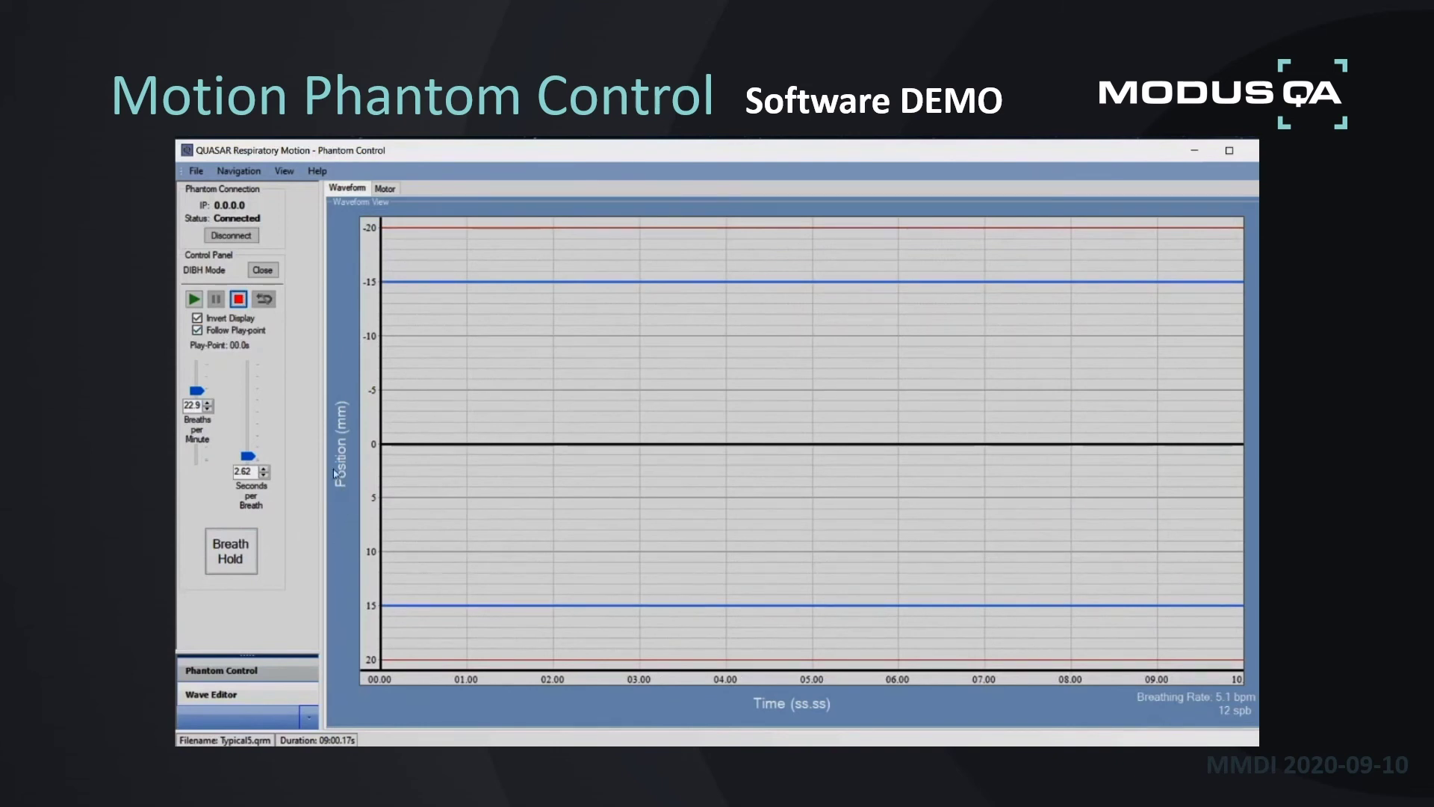